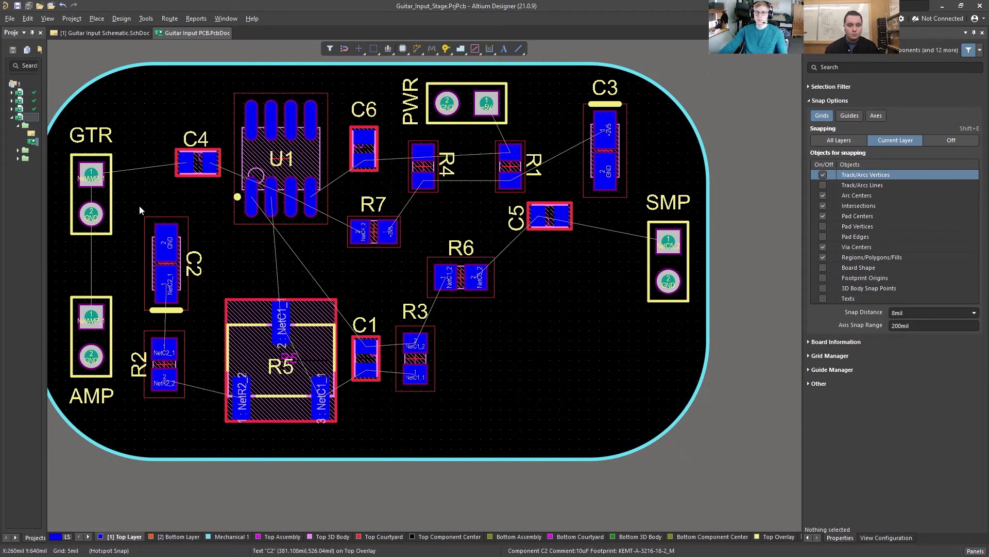
# Pan the PCB view to fit the whole board and widen the Projects panel so document names are readable.
pyautogui.moveTo(197, 200); pyautogui.dragTo(294, 210, button='right')
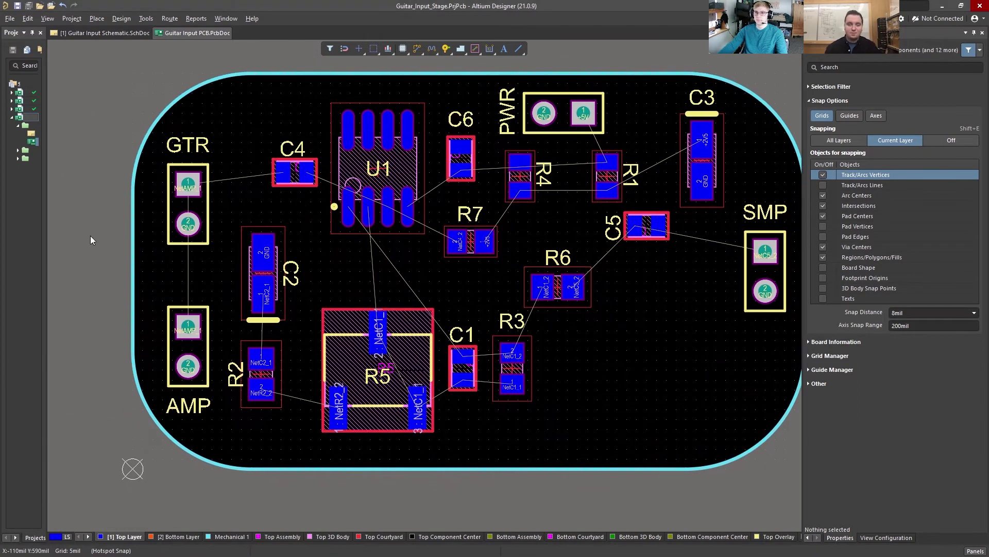
pyautogui.moveTo(46, 252); pyautogui.dragTo(116, 253)
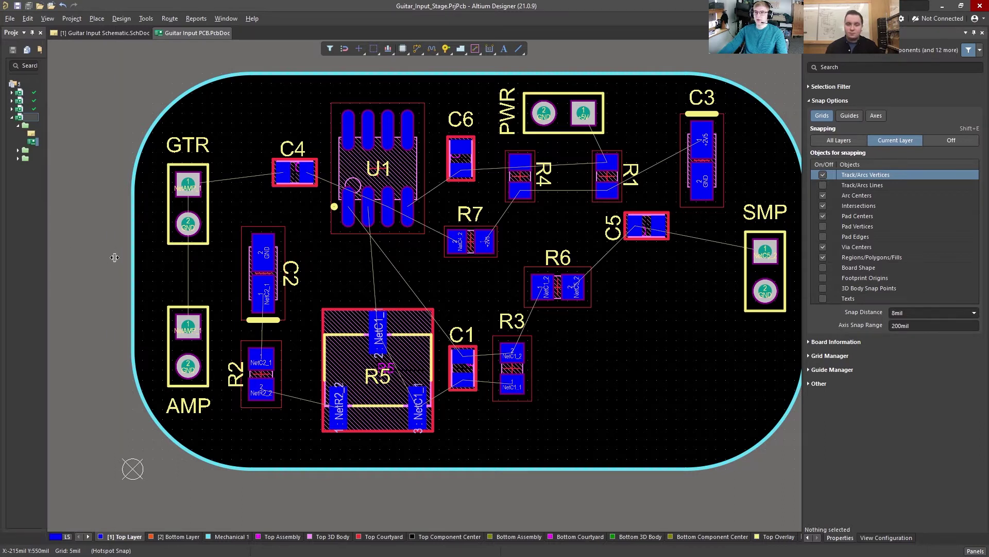
pyautogui.moveTo(301, 237); pyautogui.dragTo(257, 238, button='right')
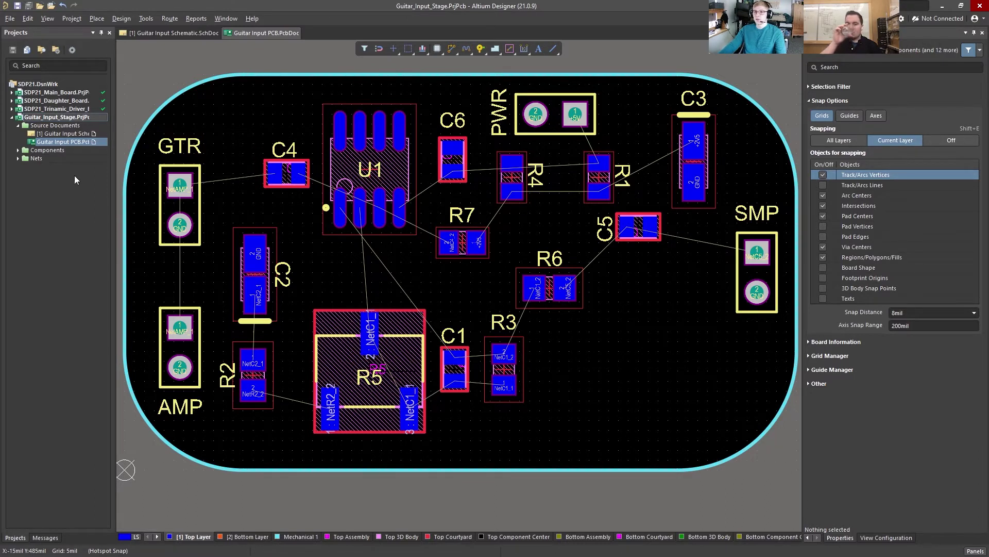
pyautogui.moveTo(262, 125); pyautogui.dragTo(259, 131, button='right')
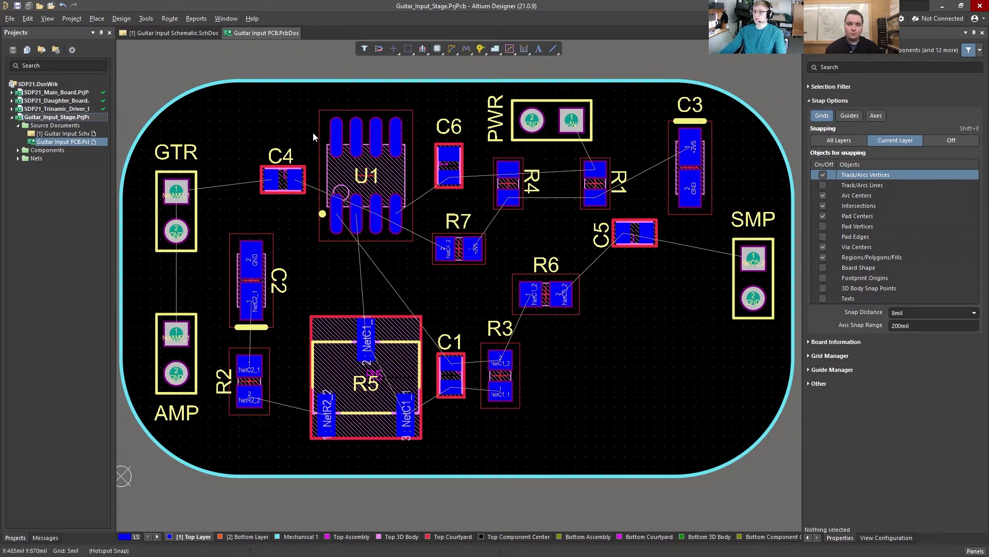
# Add an ActiveBOM to the guitar input project, check op-amp U1A on the schematic, and return to the BOM.
pyautogui.rightClick(55, 118)
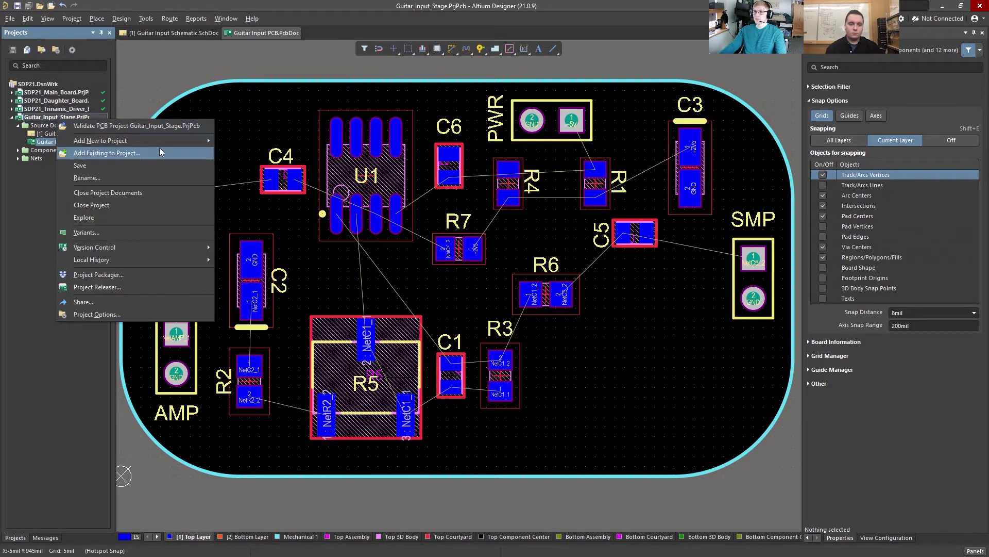
pyautogui.click(255, 166)
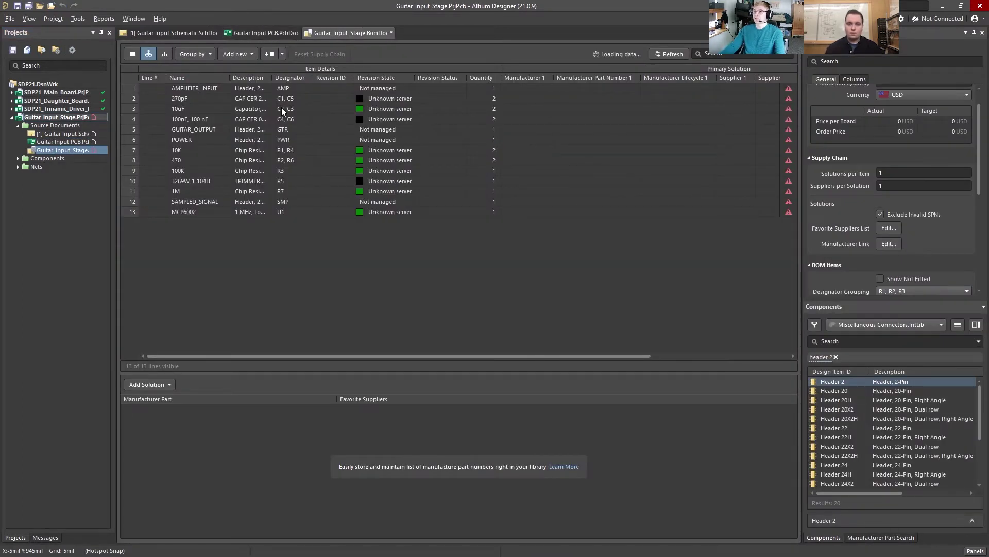
pyautogui.click(176, 31)
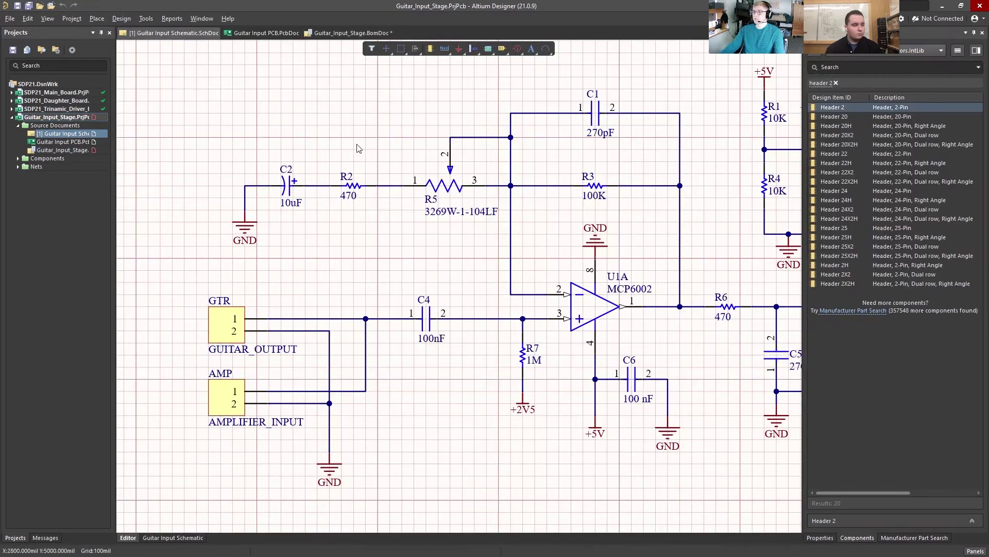
pyautogui.moveTo(330, 127); pyautogui.dragTo(301, 116, button='right')
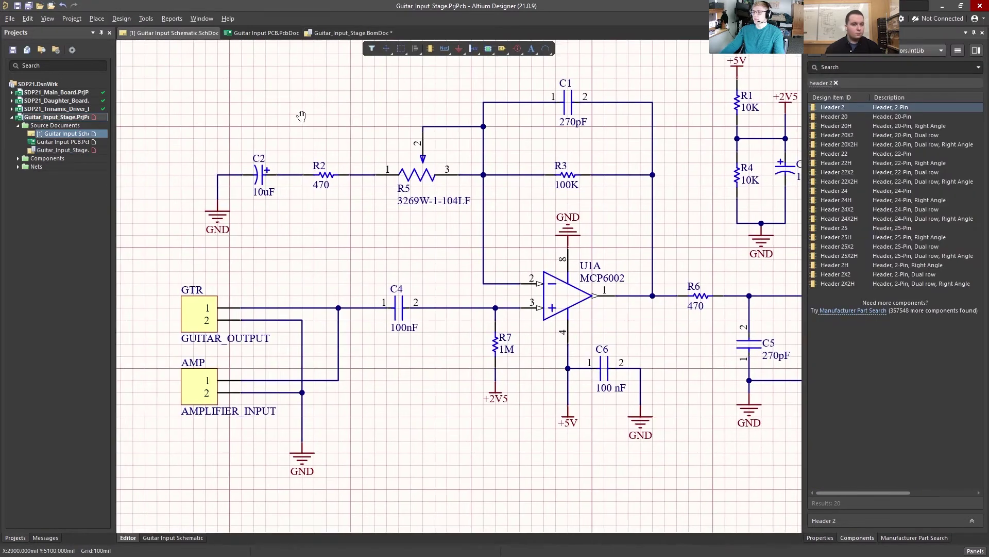
pyautogui.keyDown('ctrl'); pyautogui.scroll(-3, 265, 116); pyautogui.keyUp('ctrl')
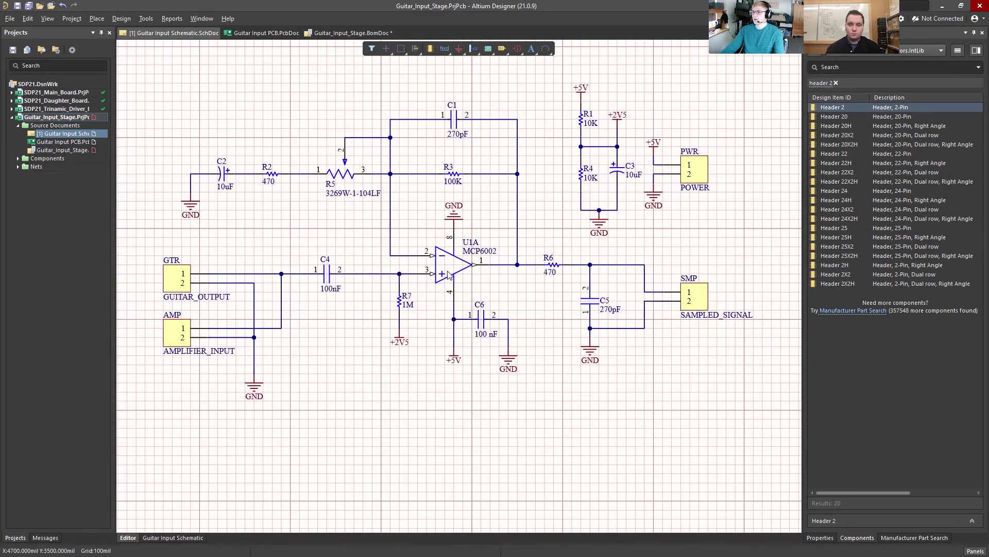
pyautogui.click(448, 276)
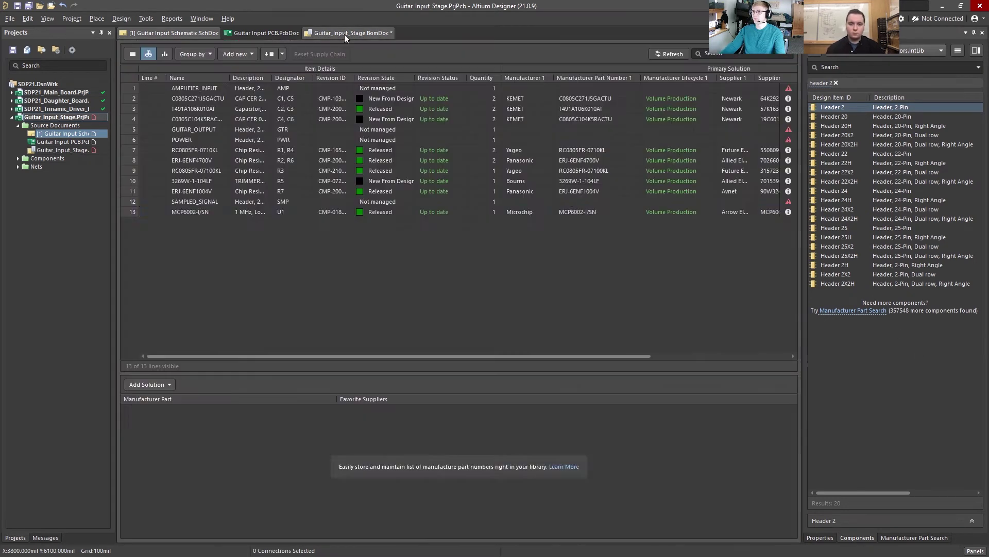
pyautogui.click(345, 33)
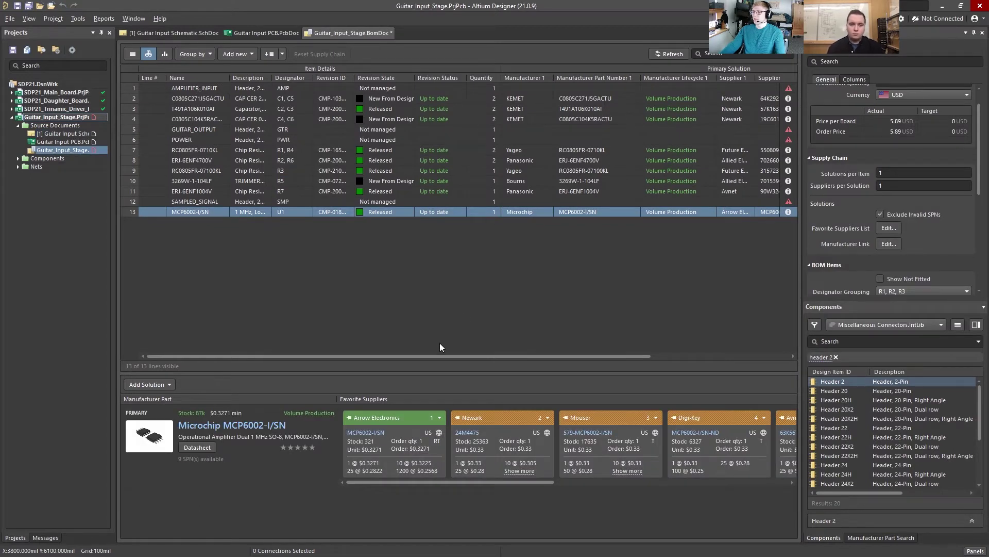
# Scroll across the BOM's supplier part number, price and warning columns, then go back to the schematic.
pyautogui.moveTo(442, 355); pyautogui.dragTo(489, 338)
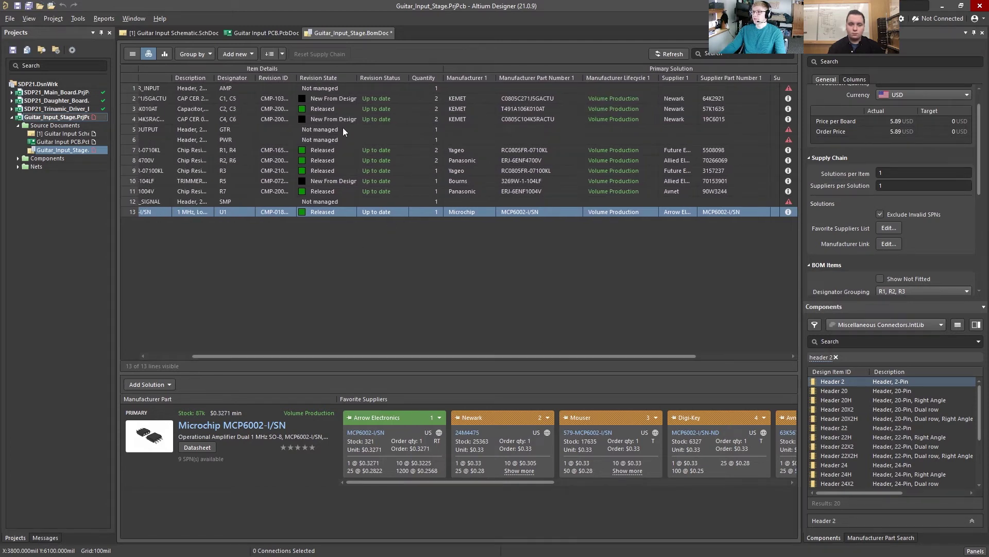
pyautogui.moveTo(369, 355); pyautogui.dragTo(299, 355)
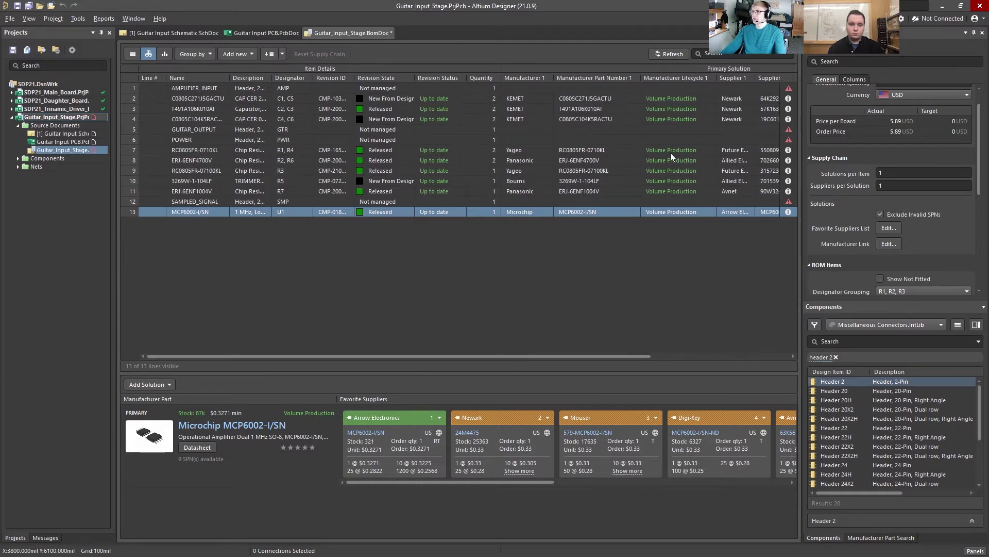
pyautogui.moveTo(541, 353); pyautogui.dragTo(704, 350)
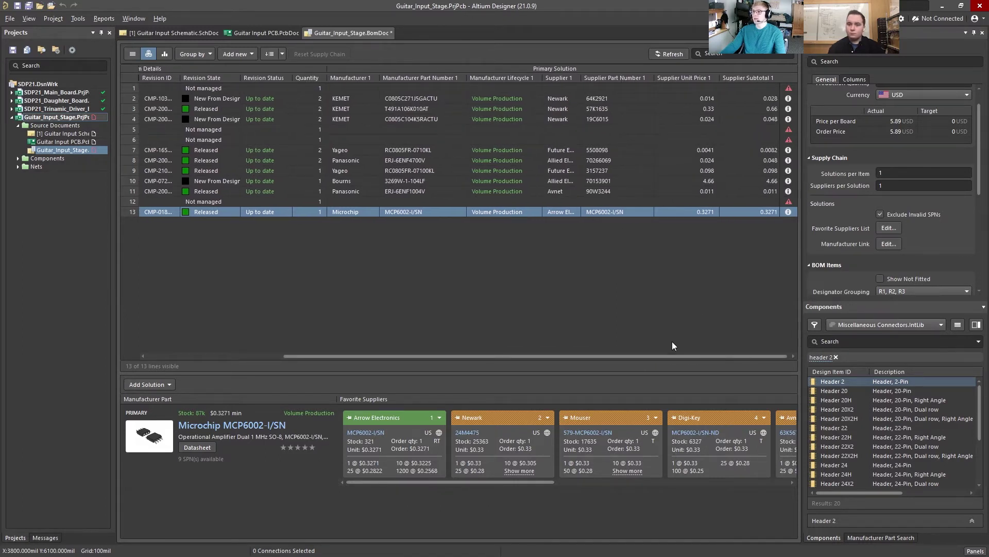
pyautogui.moveTo(654, 357); pyautogui.dragTo(674, 356)
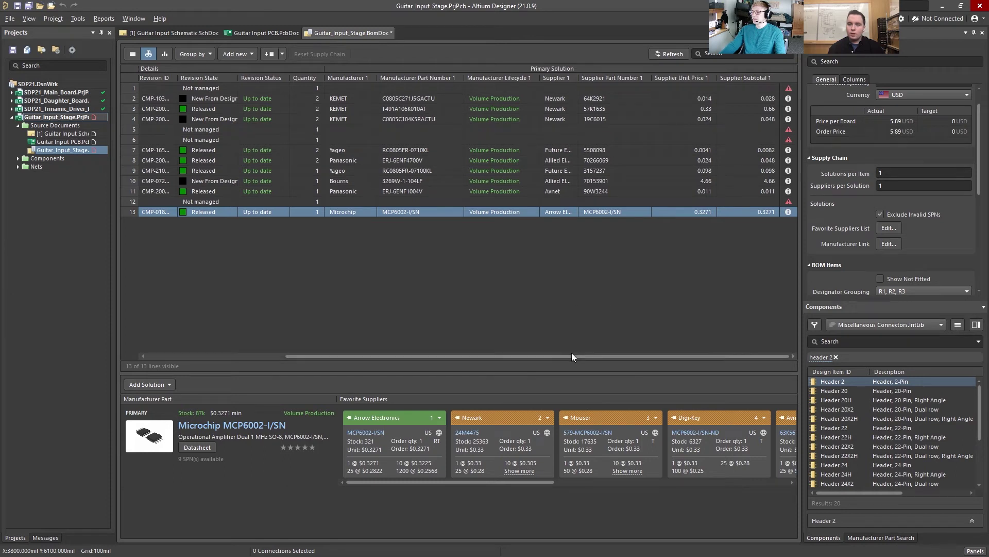
pyautogui.moveTo(571, 355); pyautogui.dragTo(421, 363)
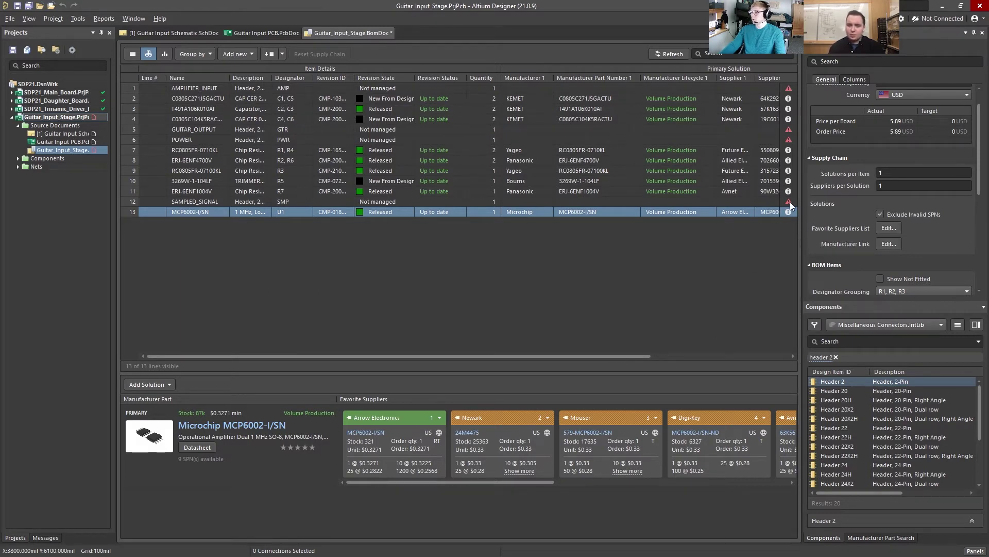
pyautogui.moveTo(790, 203)
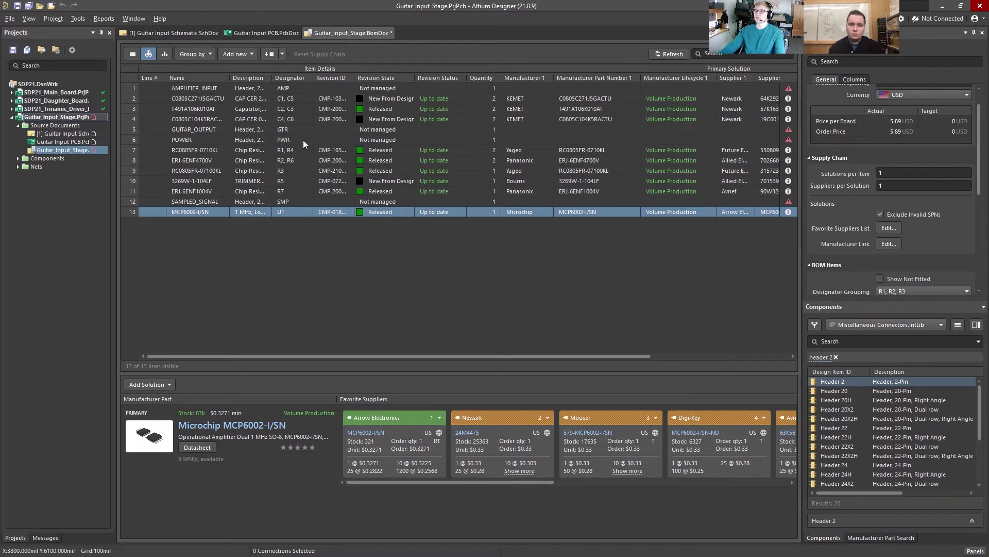
pyautogui.click(187, 31)
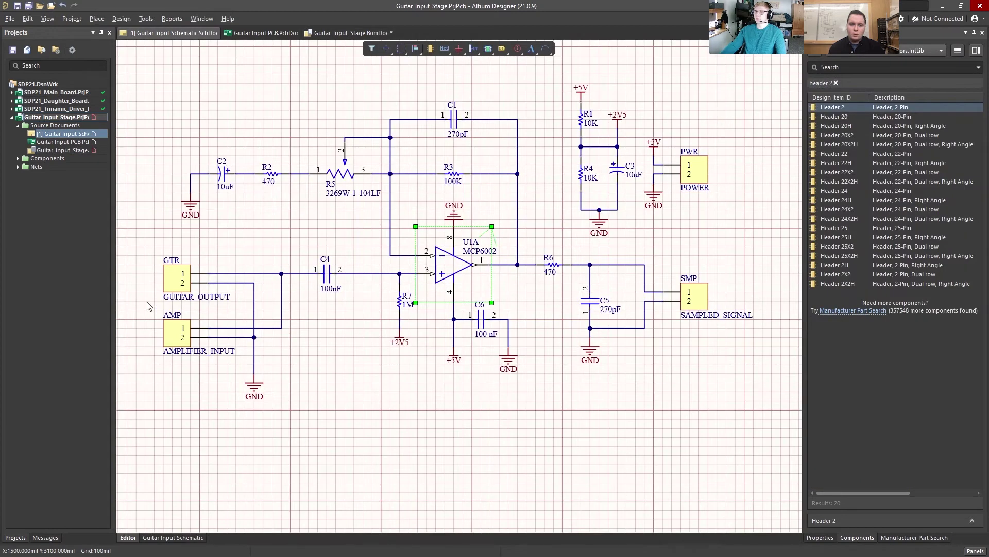
# Zoom into the schematic and select the GTR and AMP headers.
pyautogui.keyDown('ctrl'); pyautogui.scroll(1, 154, 274); pyautogui.keyUp('ctrl')
pyautogui.keyDown('ctrl'); pyautogui.scroll(3, 153, 274); pyautogui.keyUp('ctrl')
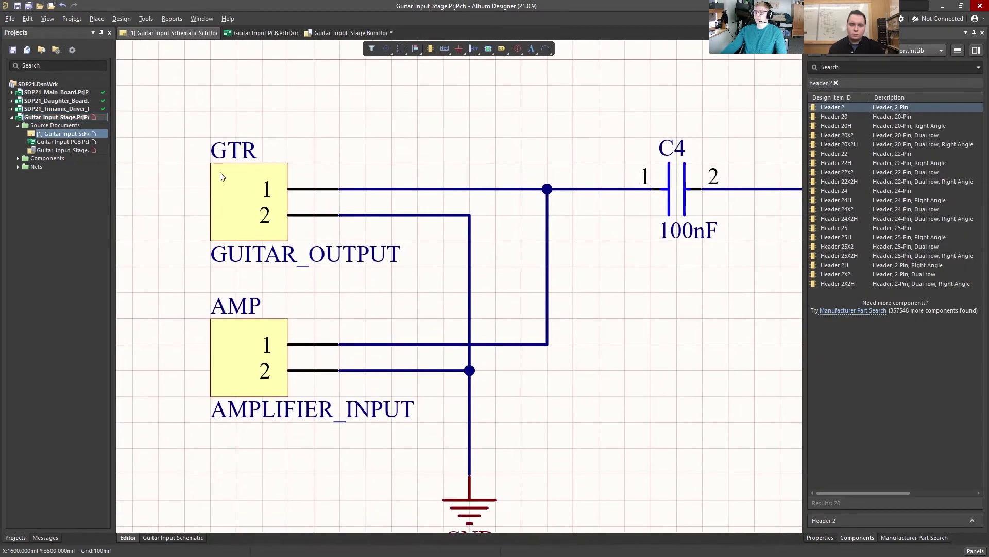
pyautogui.click(225, 187)
pyautogui.click(240, 361)
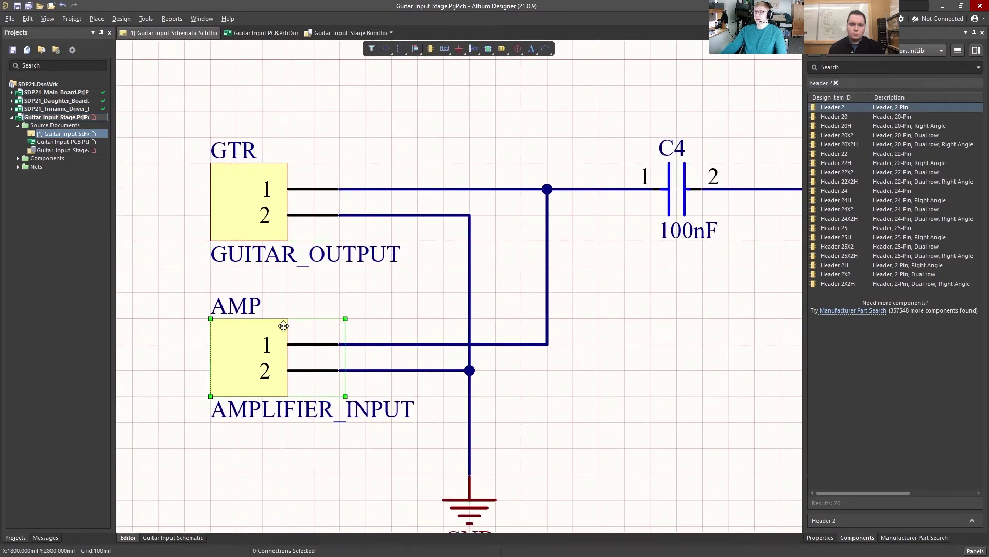
# Switch to the guitar input PCB layout and clear the board selection.
pyautogui.click(263, 32)
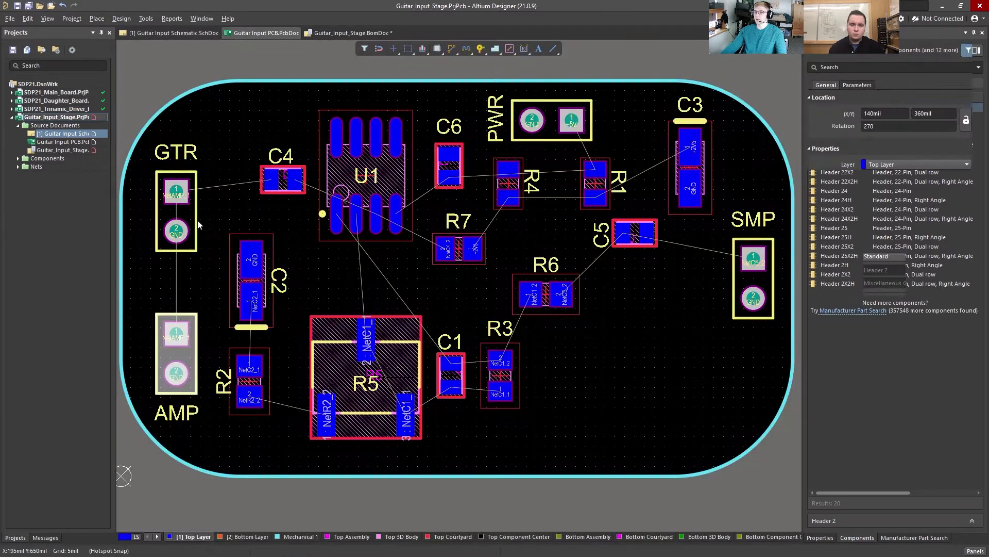
pyautogui.click(238, 200)
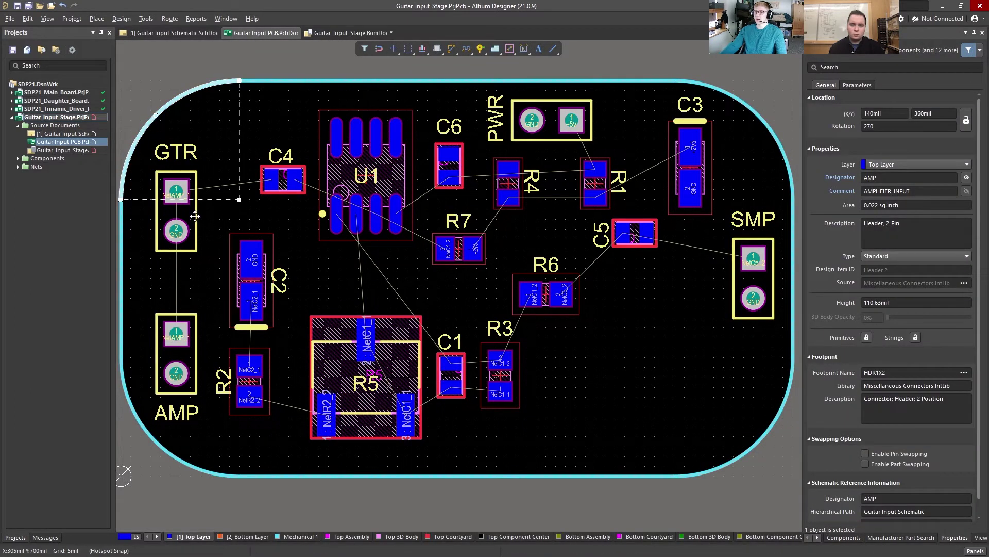
pyautogui.click(224, 199)
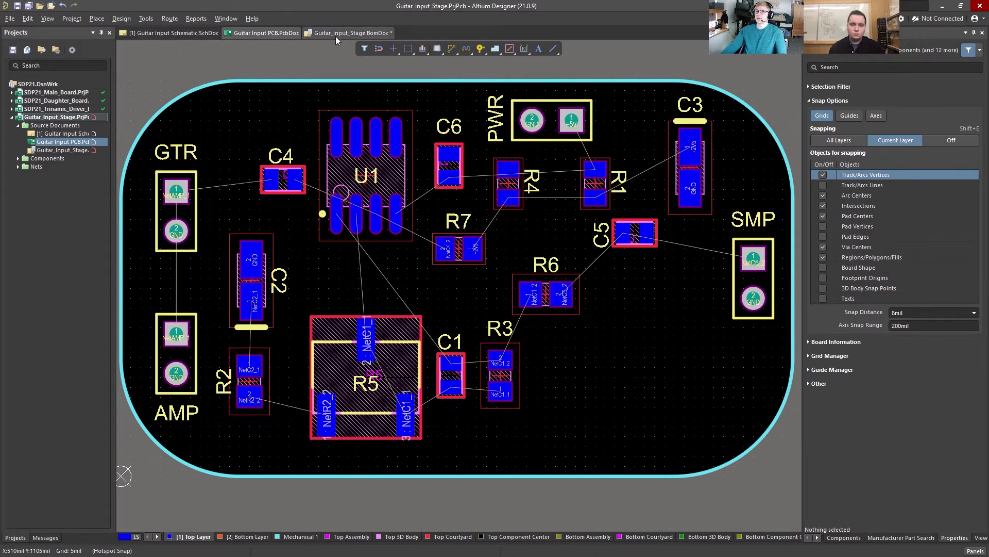
# Save all documents, naming the BOM 'Guitar Input BOM', and open that BOM document.
pyautogui.click(28, 6)
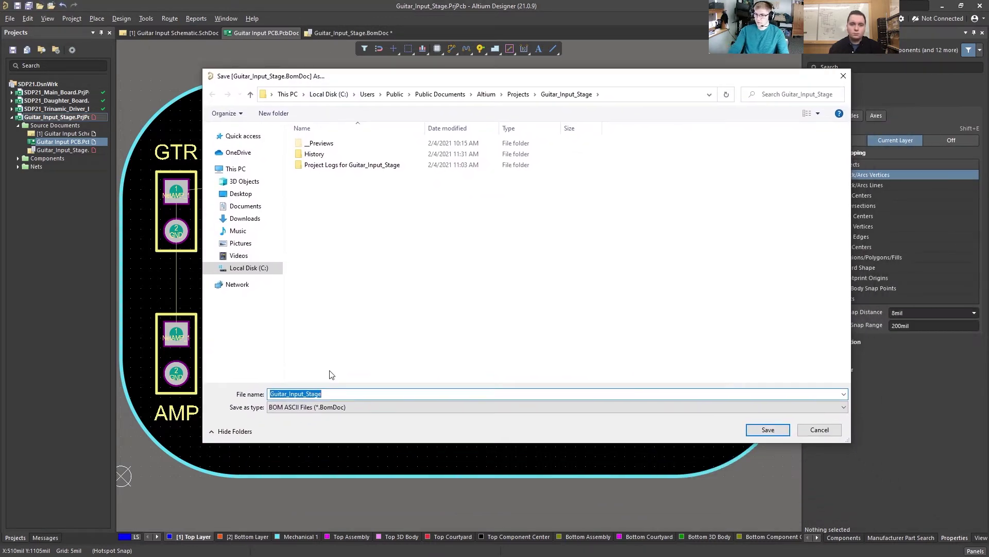
pyautogui.press('BackSpace')
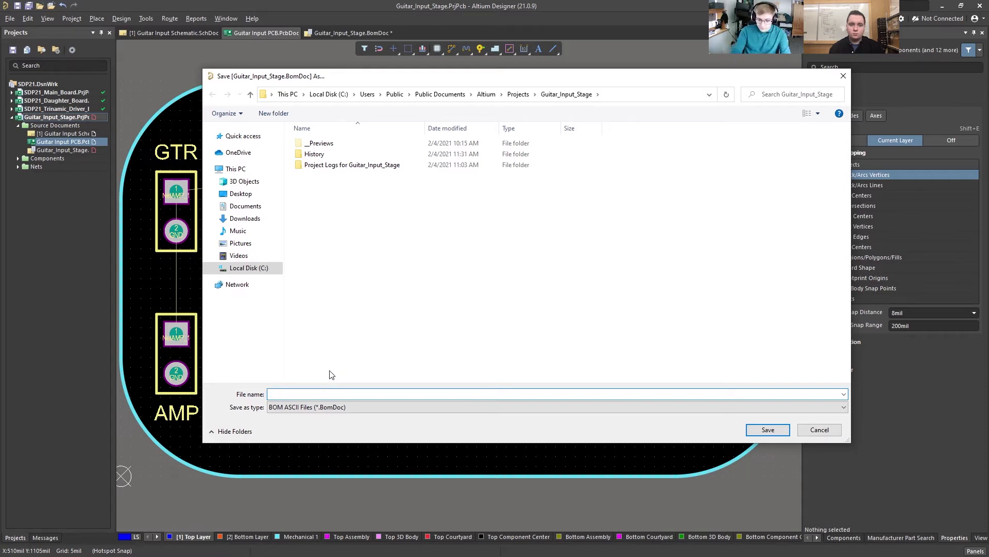
pyautogui.write('Guitar ')
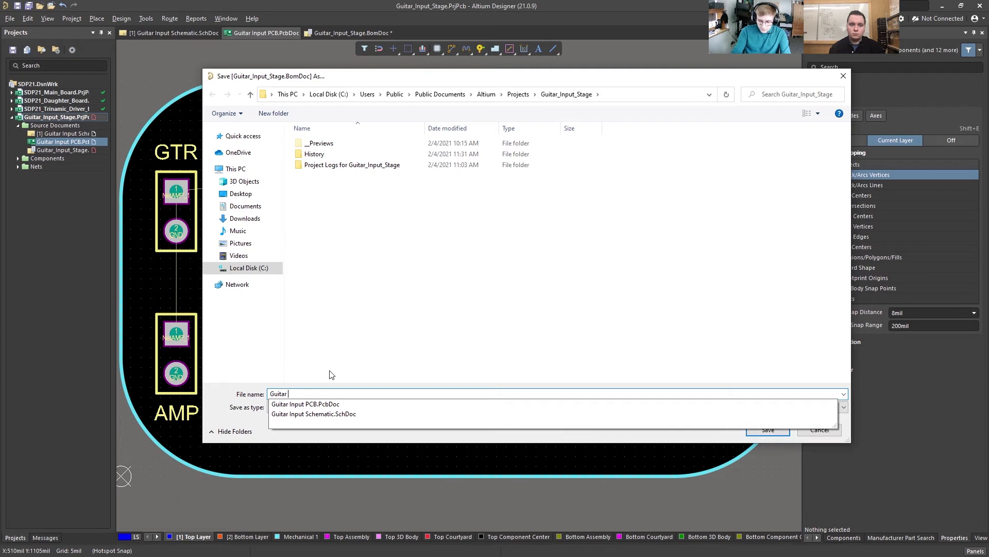
pyautogui.write('Input')
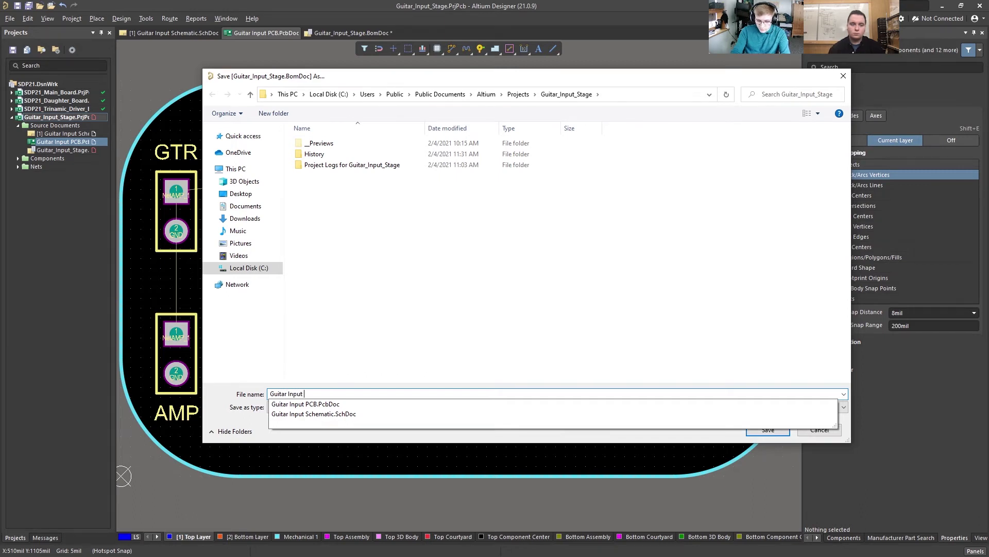
pyautogui.write(' BOM')
pyautogui.press('Return')
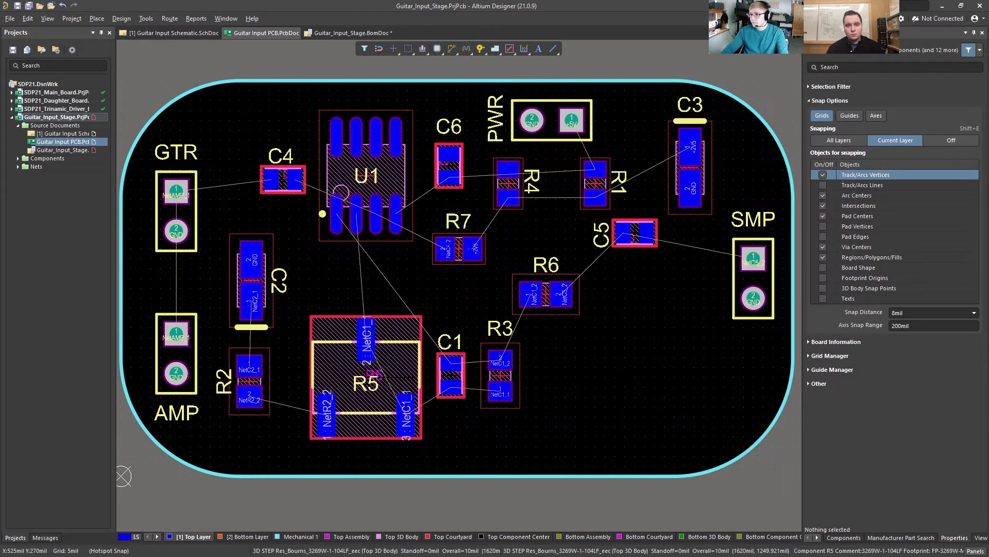
pyautogui.click(336, 34)
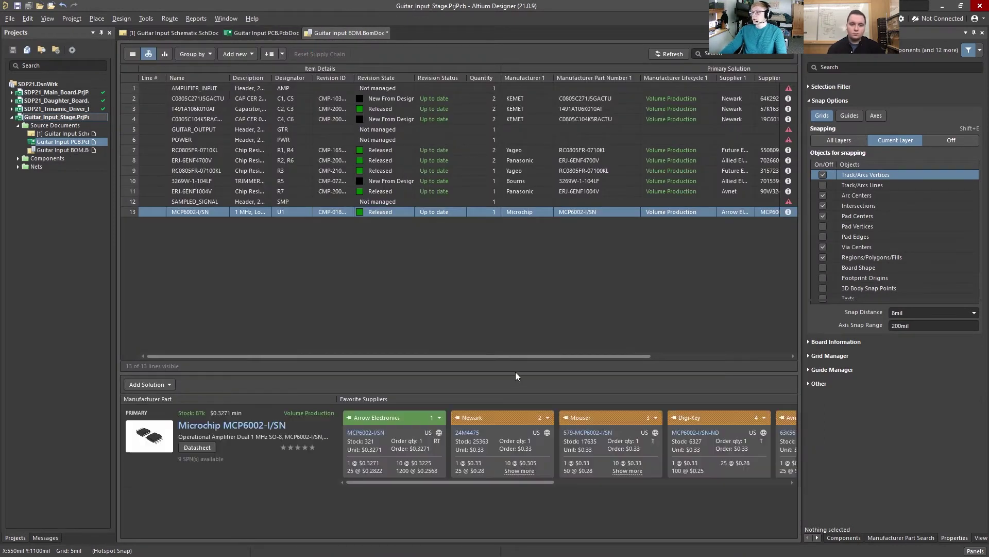
# Restrict the Favorite Suppliers list to Digi-Key only and scroll the BOM to its Digi-Key pricing.
pyautogui.moveTo(521, 356); pyautogui.dragTo(575, 354)
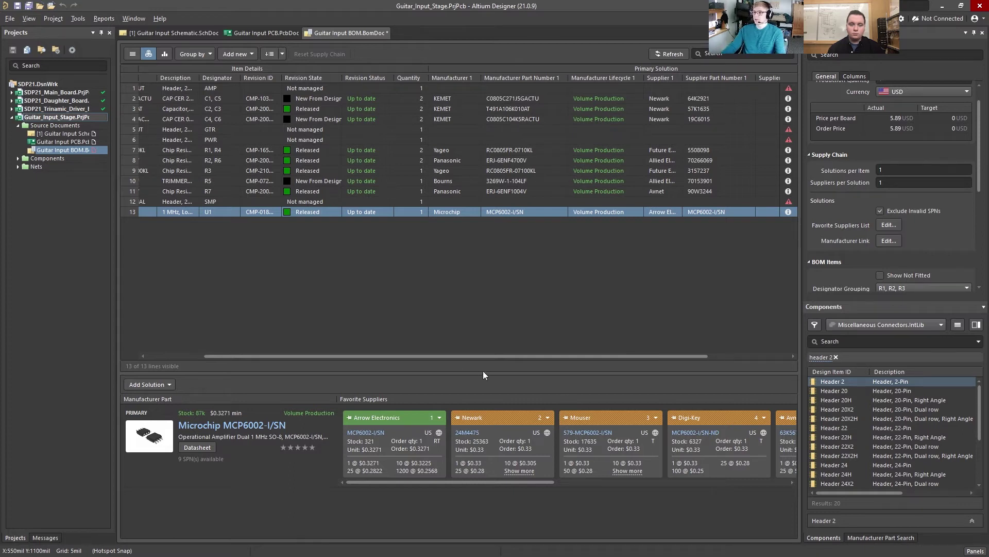
pyautogui.hscroll(-5, 461, 358)
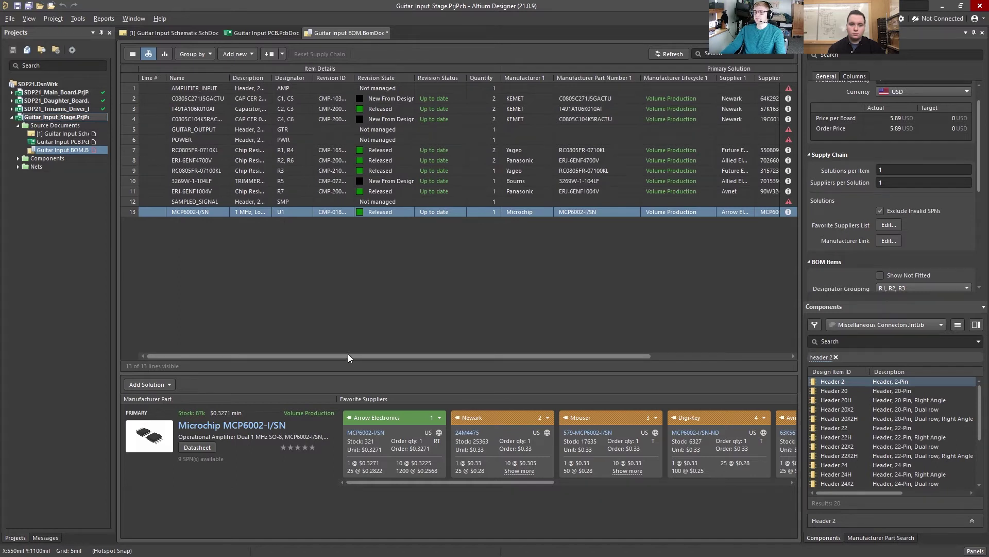
pyautogui.moveTo(298, 355); pyautogui.dragTo(293, 335)
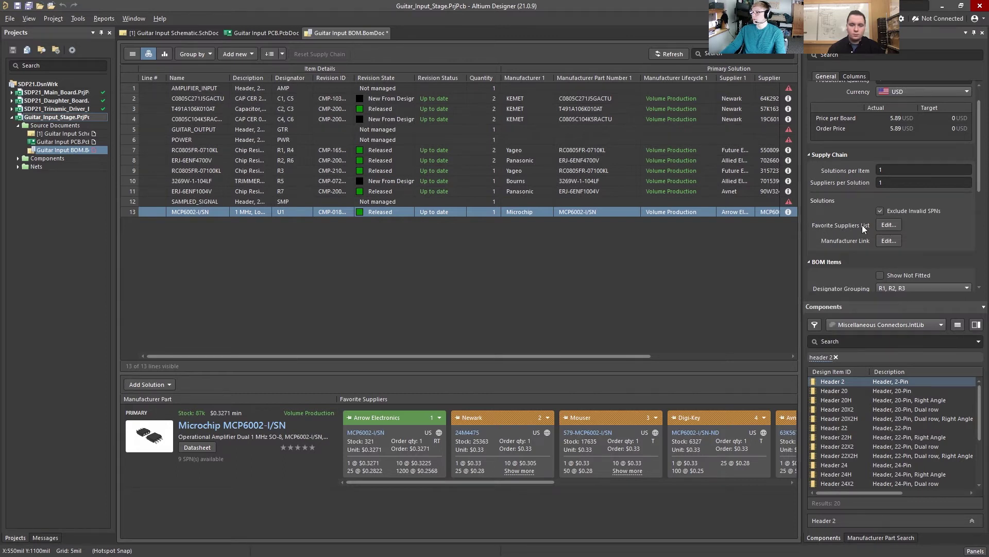
pyautogui.click(893, 226)
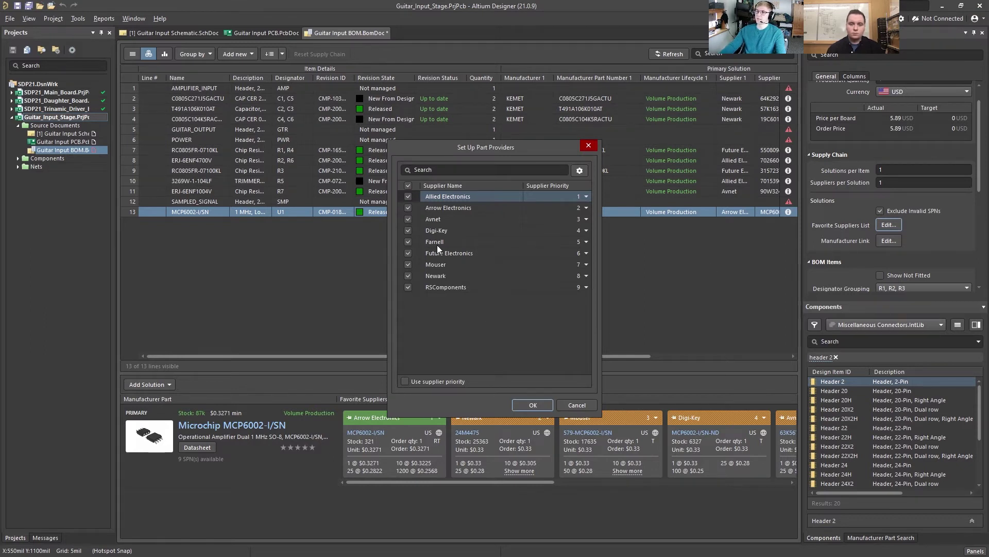
pyautogui.click(409, 185)
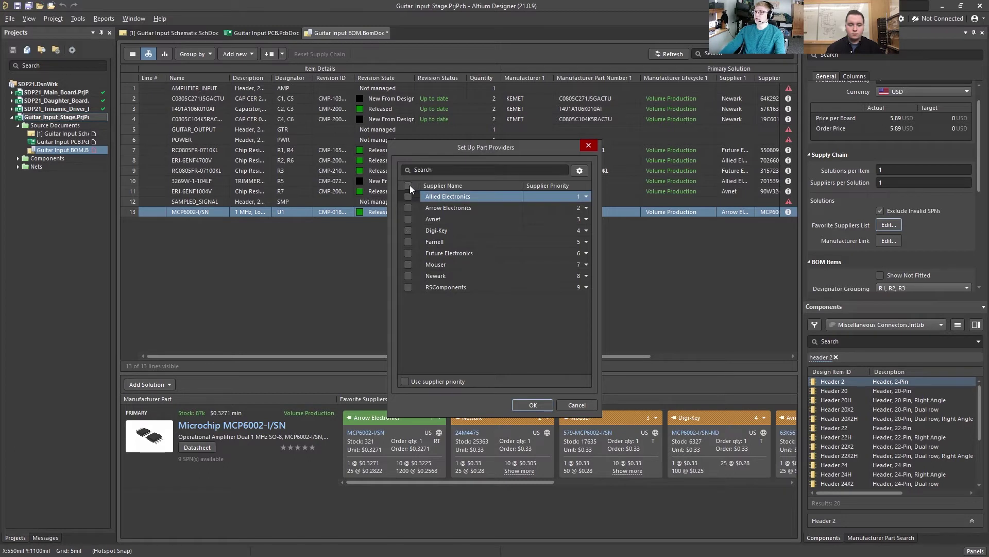
pyautogui.click(409, 231)
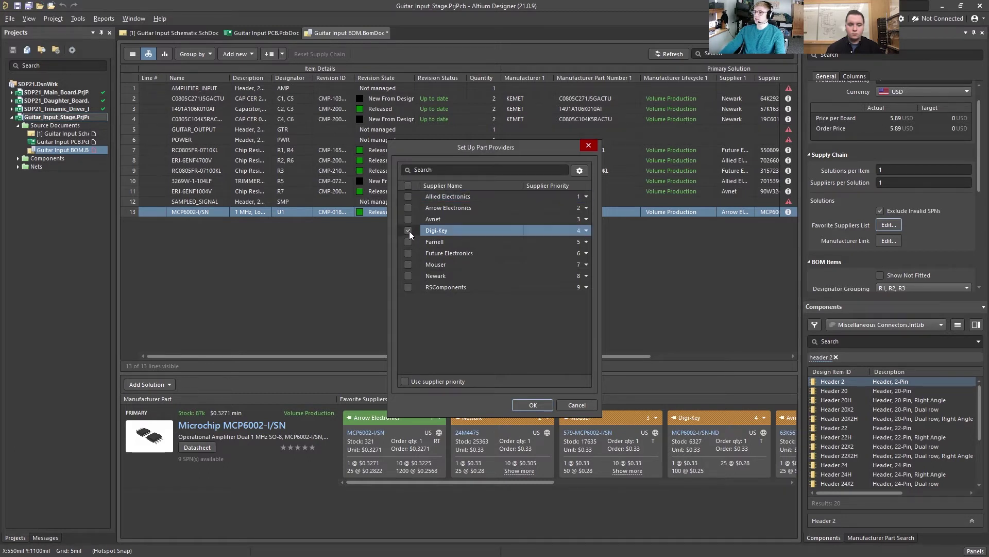
pyautogui.click(533, 404)
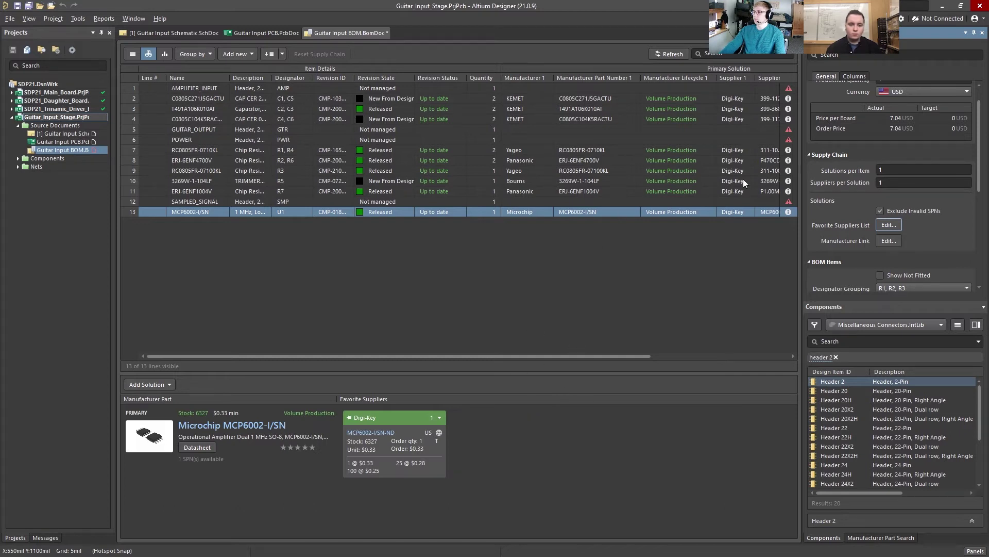
pyautogui.moveTo(579, 356); pyautogui.dragTo(726, 356)
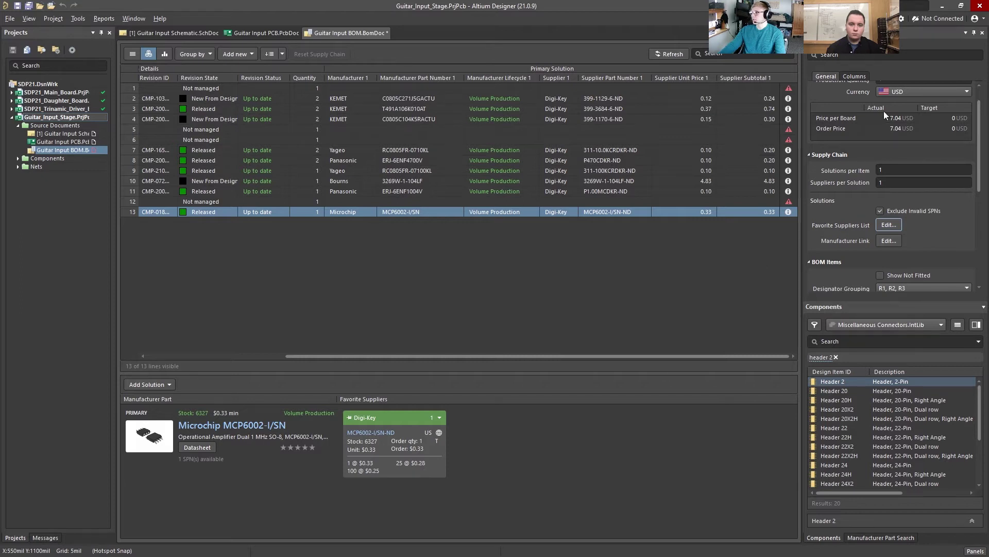
# Show the BOM column settings in Properties and widen that panel beside the table.
pyautogui.click(855, 77)
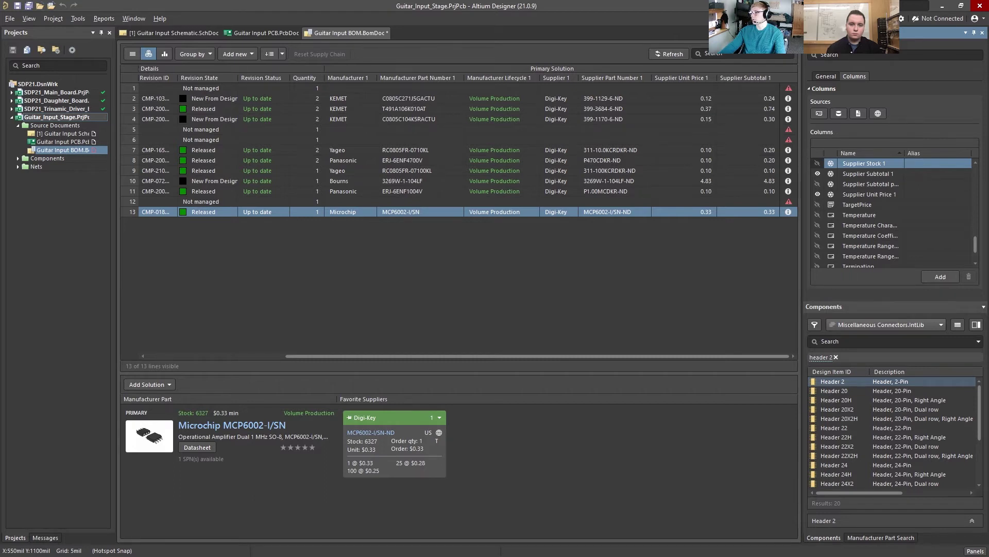
pyautogui.moveTo(824, 307); pyautogui.dragTo(892, 221)
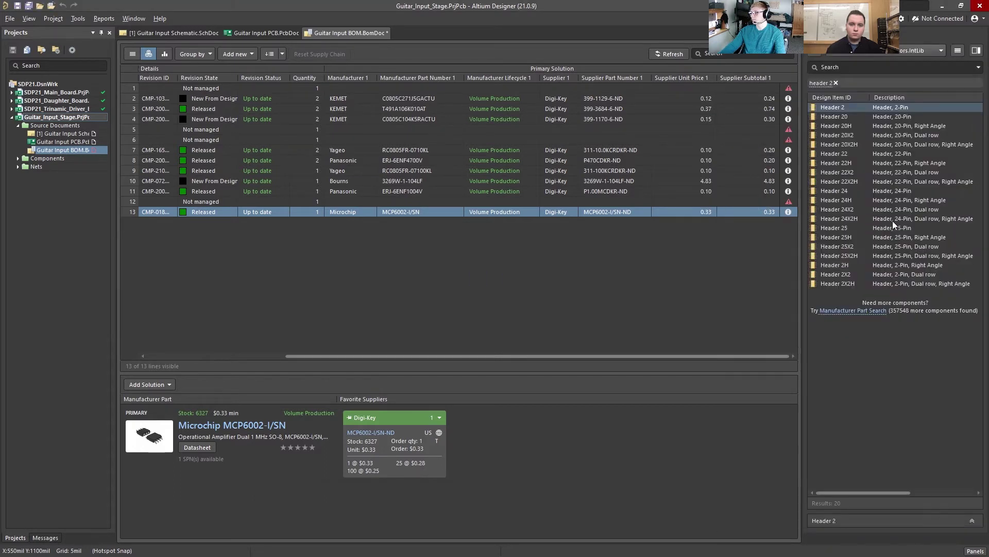
pyautogui.moveTo(801, 192); pyautogui.dragTo(784, 194)
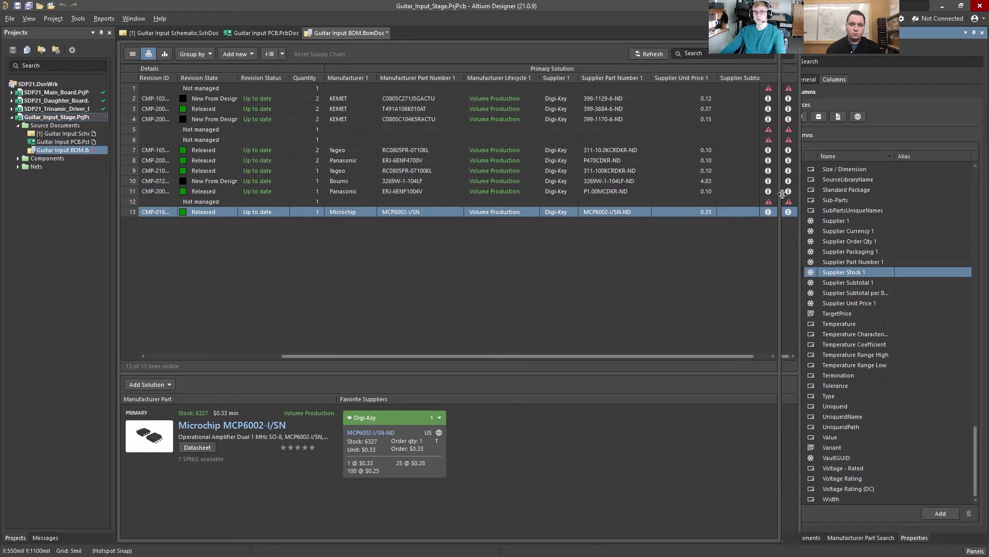
pyautogui.moveTo(784, 197); pyautogui.dragTo(683, 199)
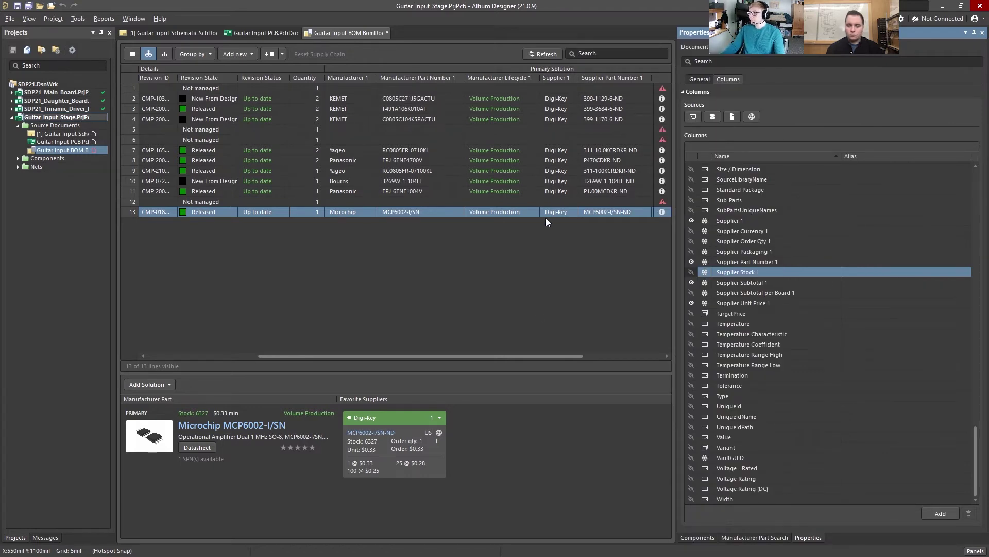
pyautogui.moveTo(490, 353); pyautogui.dragTo(330, 330)
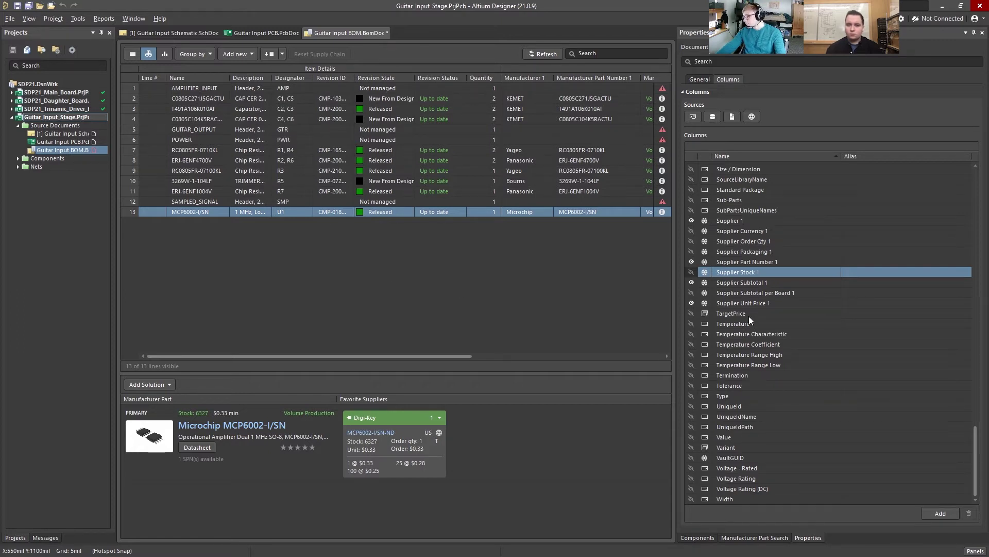
pyautogui.moveTo(974, 448); pyautogui.dragTo(970, 107)
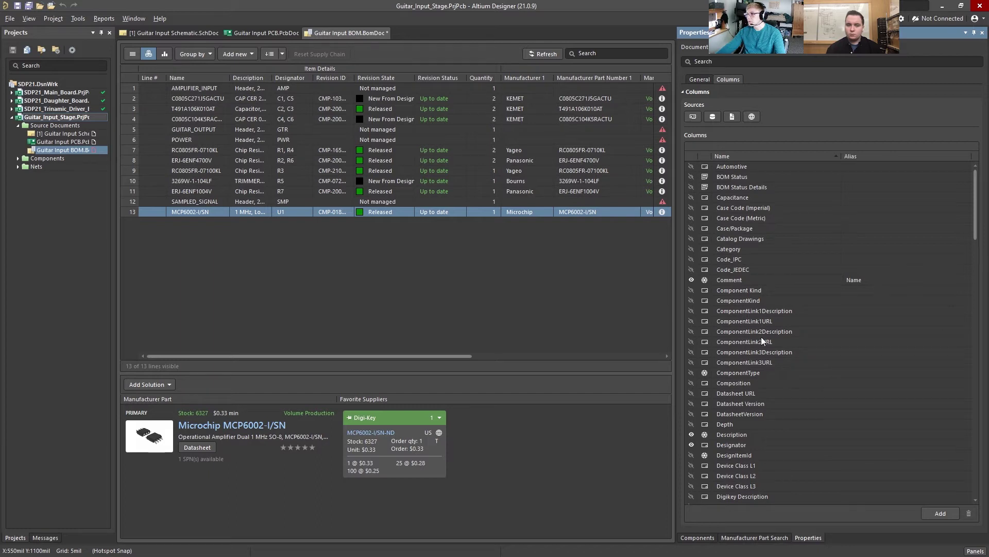
# Hide the Comment, Line #, Manufacturer 1 and Manufacturer Lifecycle 1 columns.
pyautogui.click(691, 279)
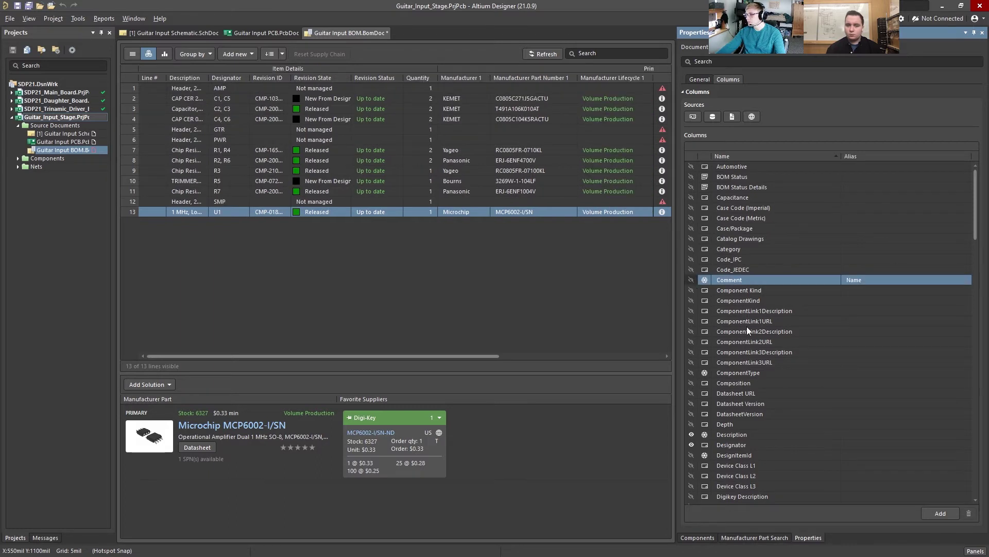
pyautogui.scroll(-4, 701, 335)
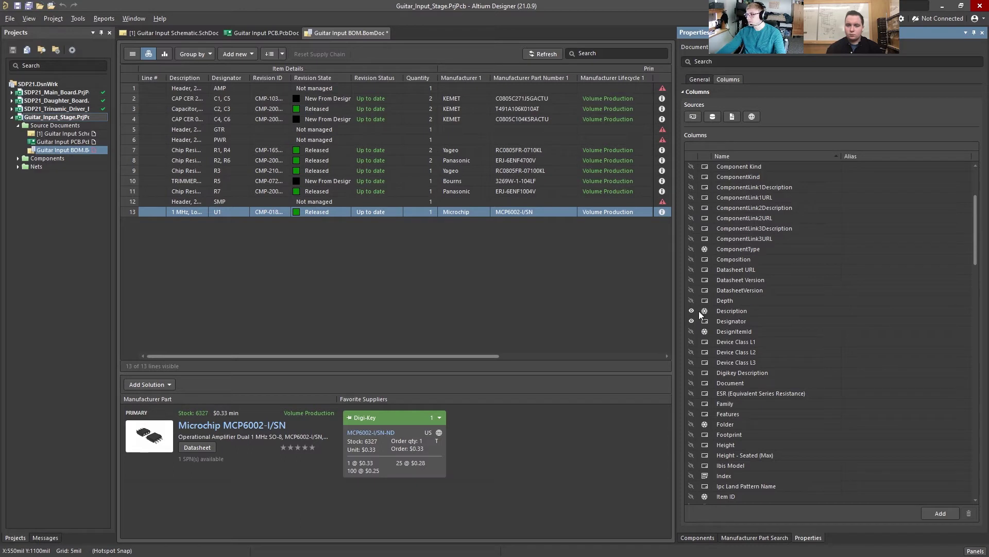
pyautogui.scroll(-4, 701, 309)
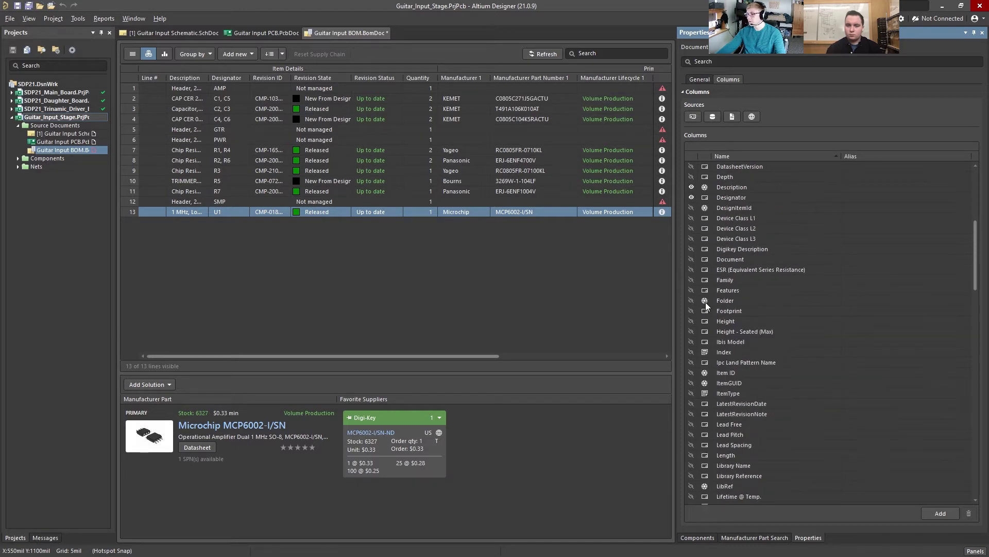
pyautogui.scroll(-4, 698, 334)
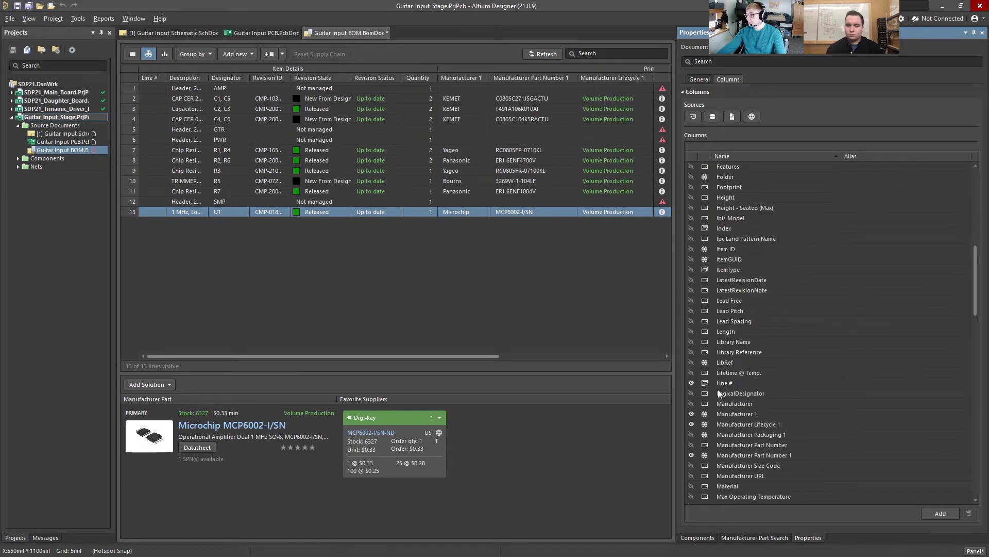
pyautogui.click(691, 383)
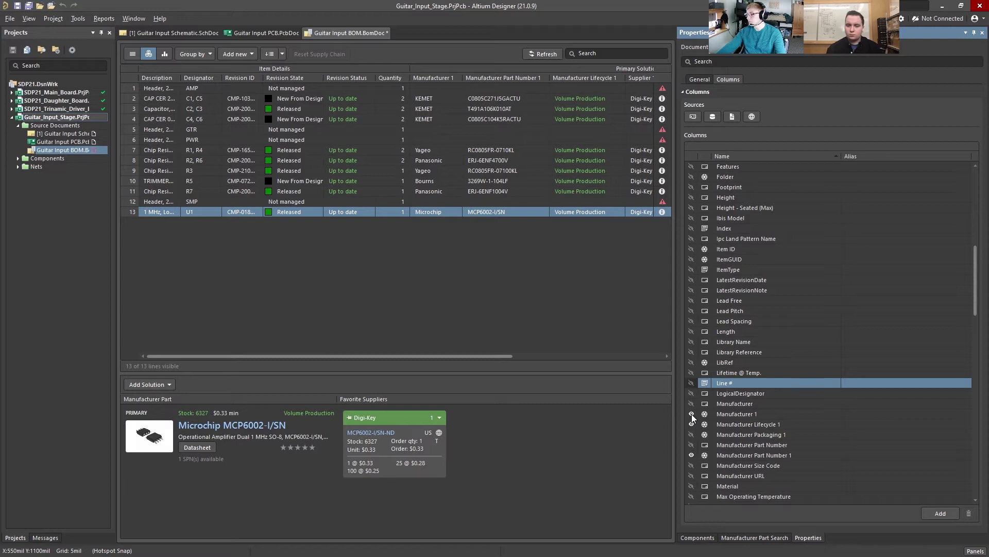
pyautogui.click(692, 414)
pyautogui.click(692, 424)
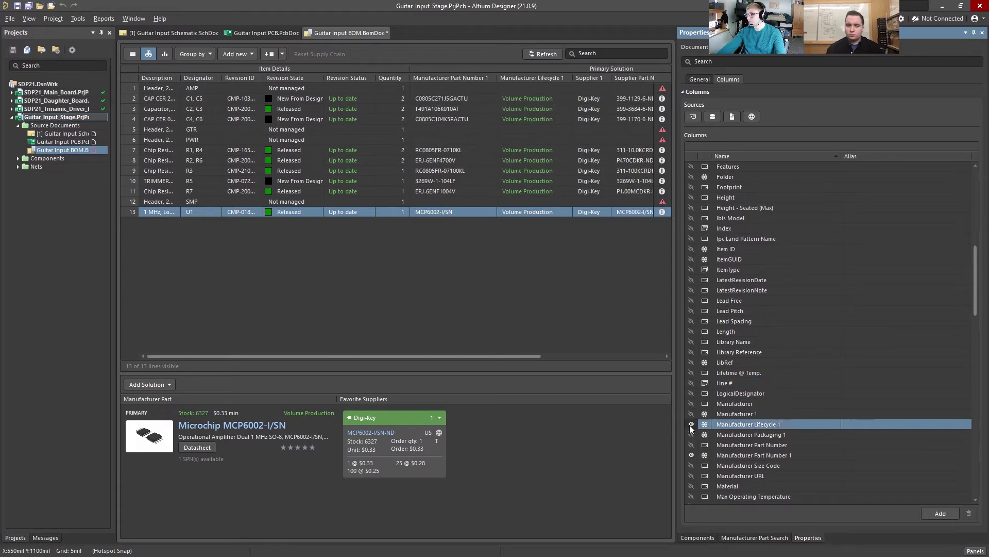
pyautogui.click(752, 457)
# Hide the Revision ID, Revision State and Revision Status columns.
pyautogui.scroll(-2, 750, 342)
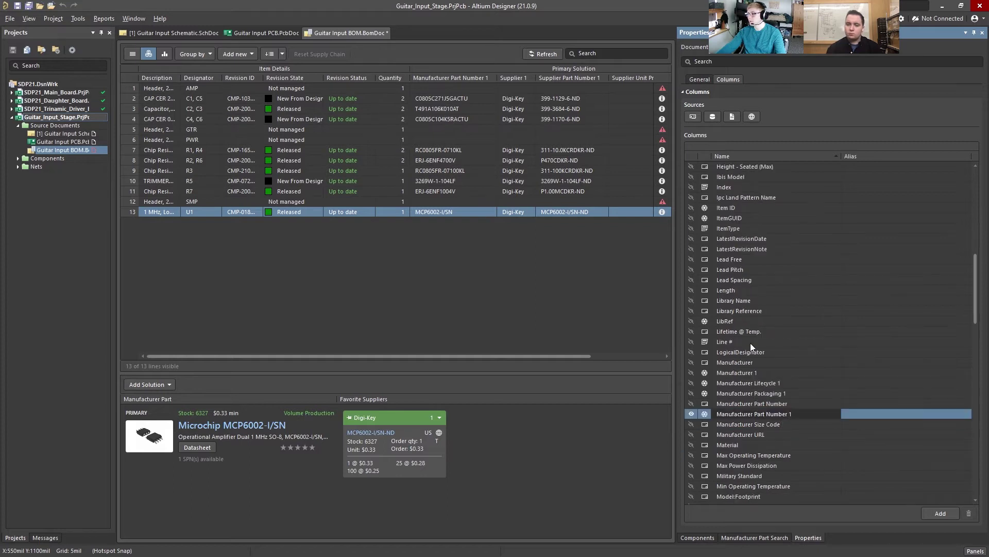
pyautogui.scroll(-12, 750, 342)
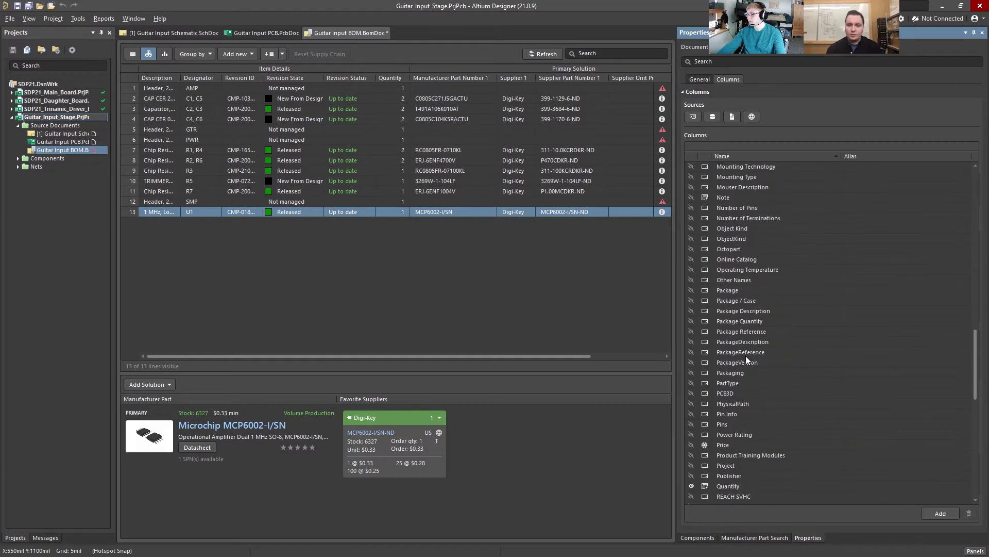
pyautogui.scroll(-2, 746, 356)
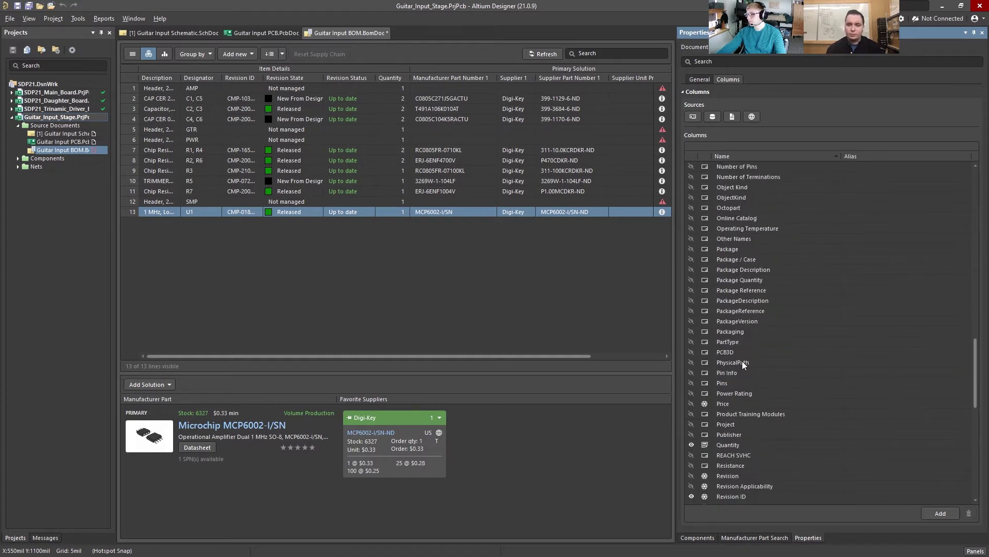
pyautogui.scroll(-2, 691, 444)
pyautogui.click(691, 454)
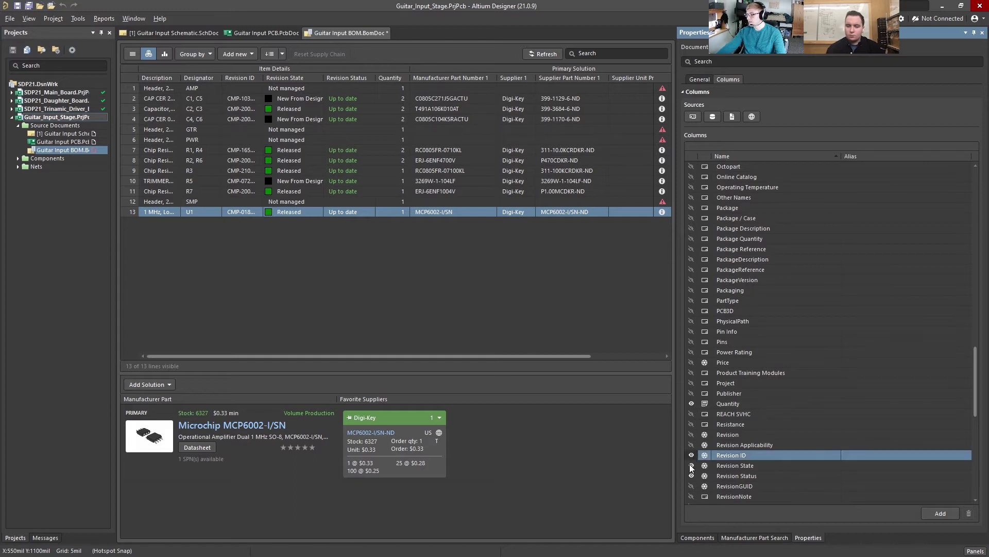
pyautogui.click(692, 465)
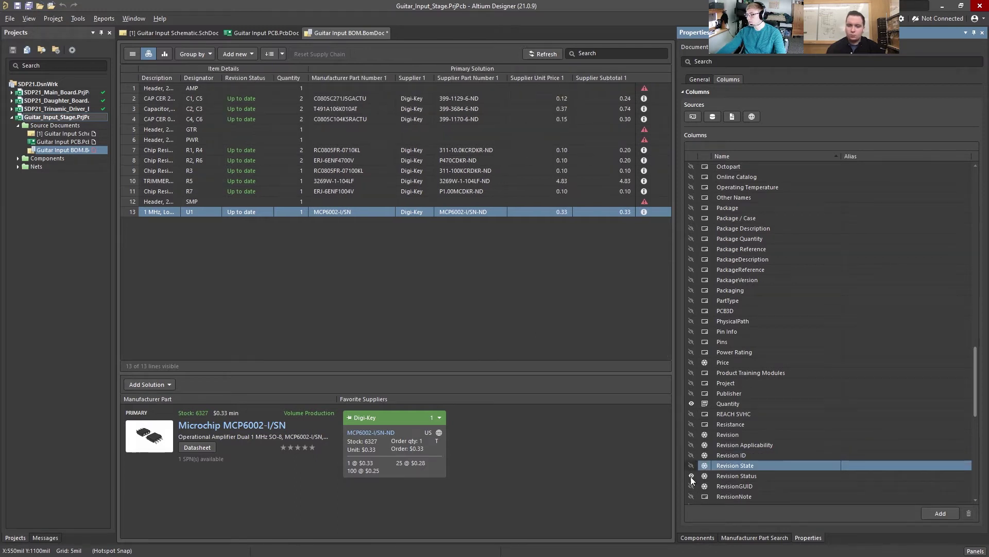
pyautogui.click(691, 475)
pyautogui.scroll(-7, 706, 304)
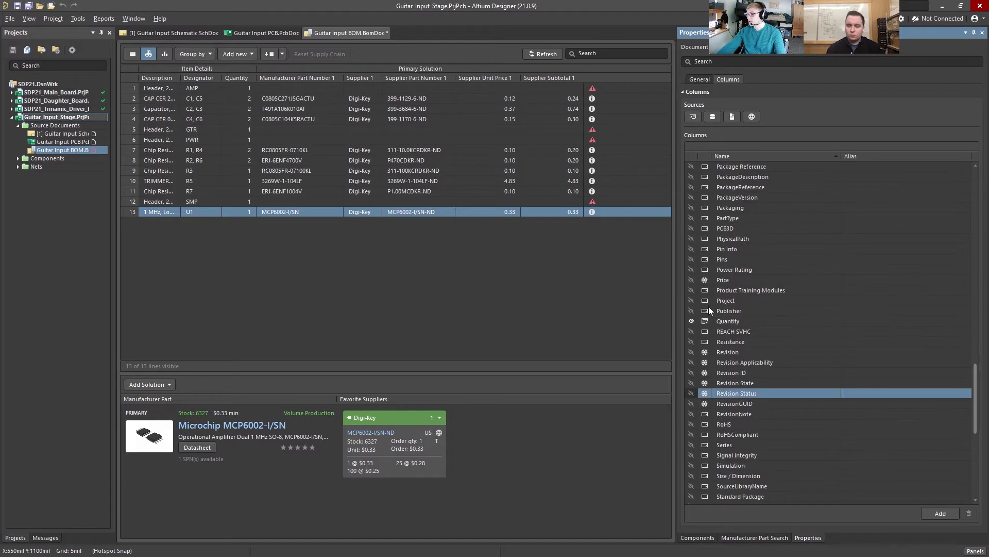
pyautogui.scroll(-6, 709, 308)
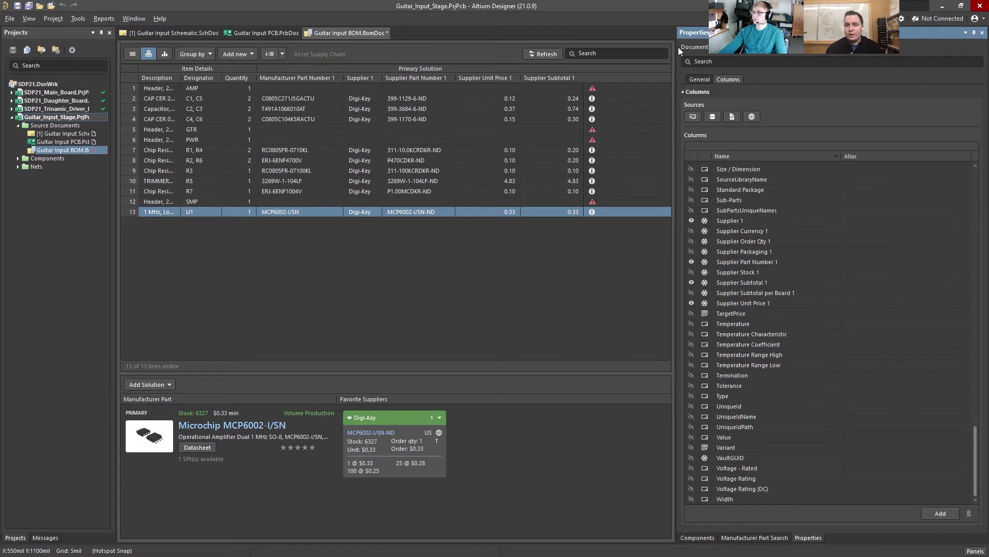
# Narrow the column settings panel so the BOM table fills the window, then switch to the Digi-Key cart.
pyautogui.moveTo(675, 47); pyautogui.dragTo(881, 54)
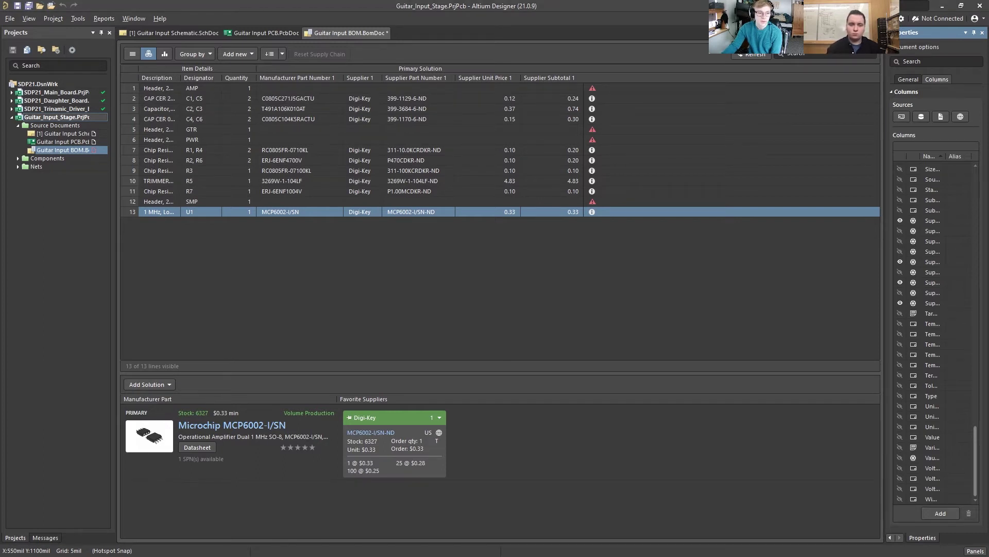
pyautogui.hotkey('alt', 'Tab')
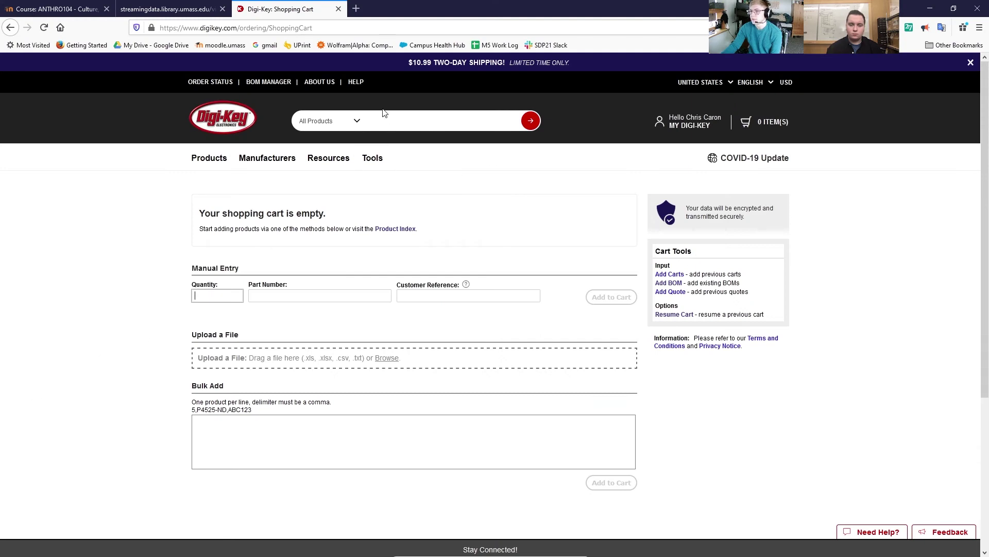
# Search Google for '1/4" jack digikey' and open the Switchcraft 12B jack page (SC1094-ND) on Digi-Key.
pyautogui.click(396, 123)
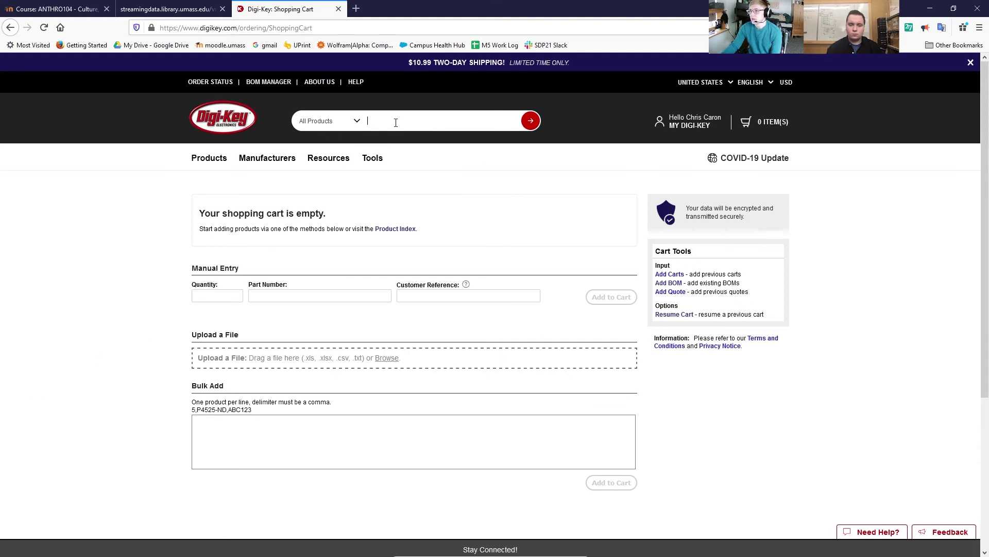
pyautogui.click(355, 9)
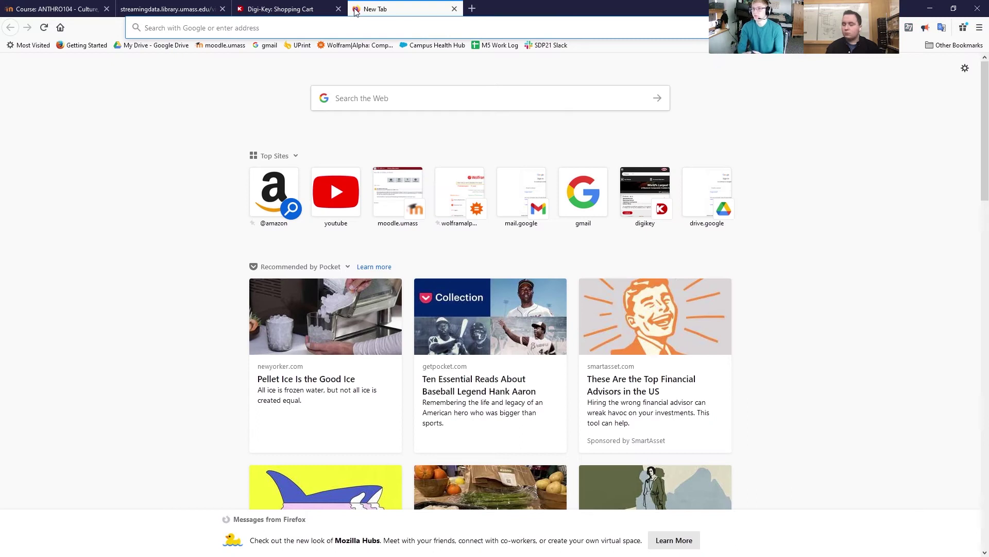
pyautogui.write('1/4')
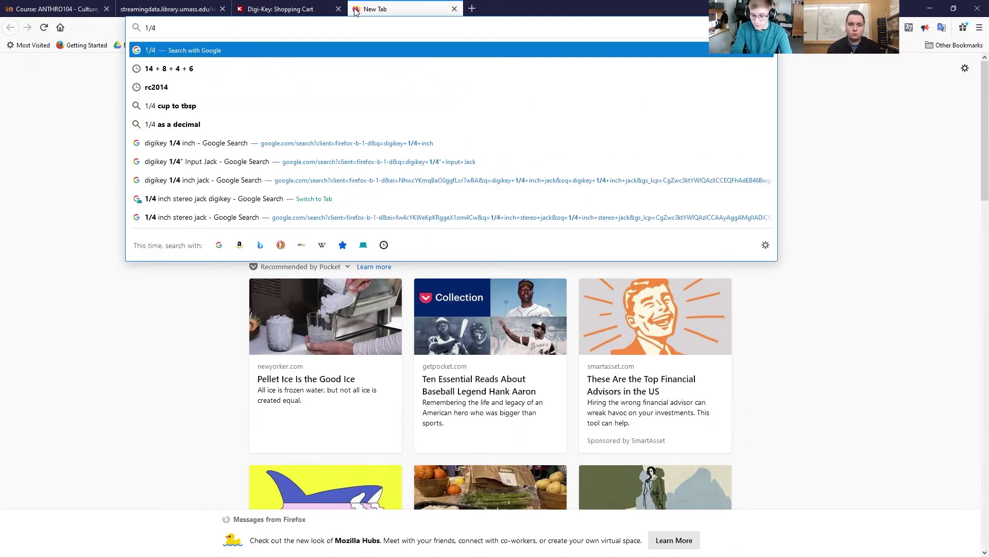
pyautogui.write('"')
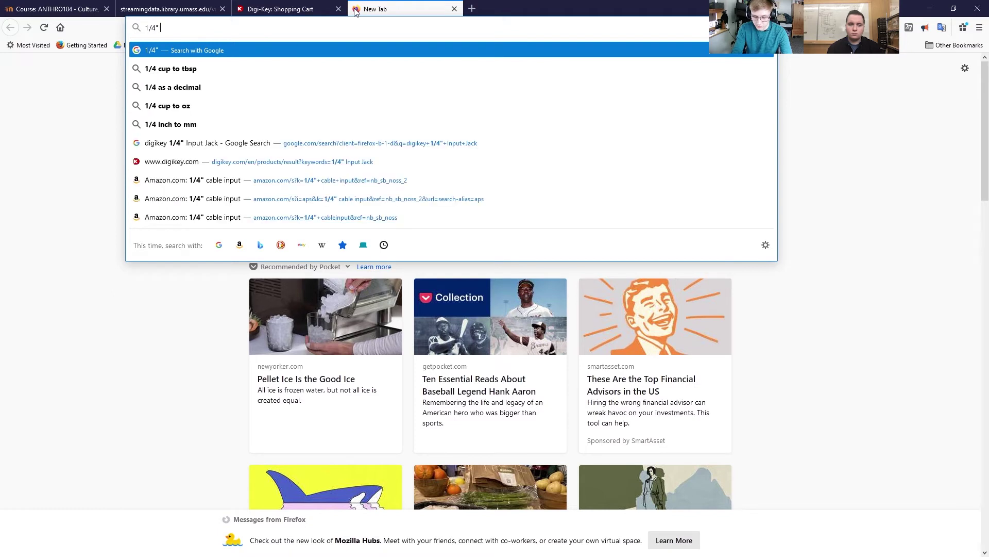
pyautogui.write(' jack di')
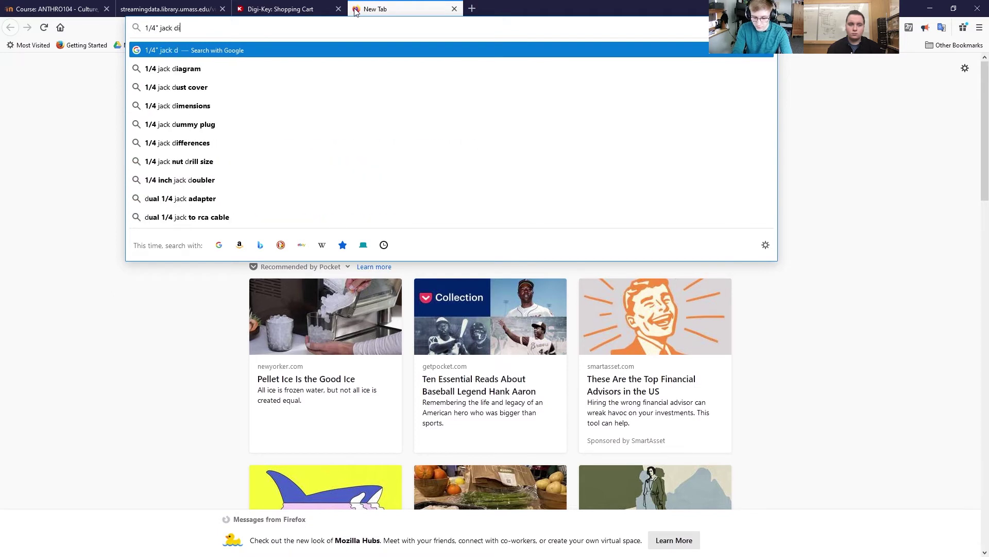
pyautogui.write('gikey')
pyautogui.press('Return')
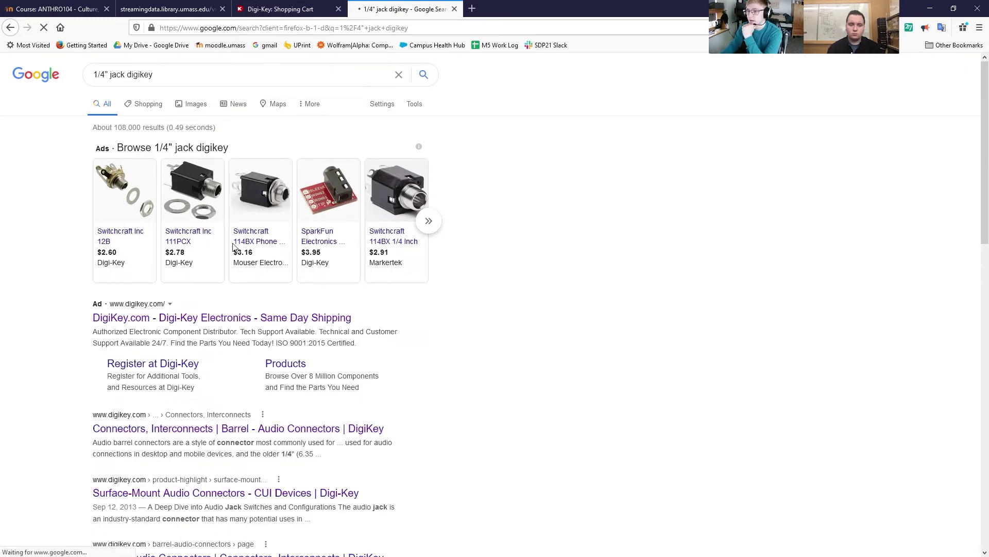
pyautogui.click(178, 232)
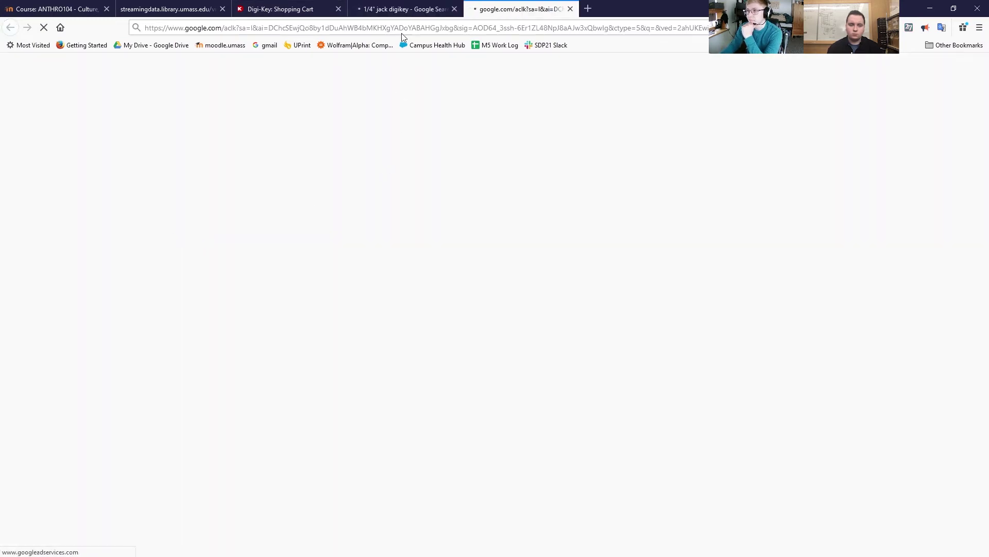
pyautogui.click(402, 9)
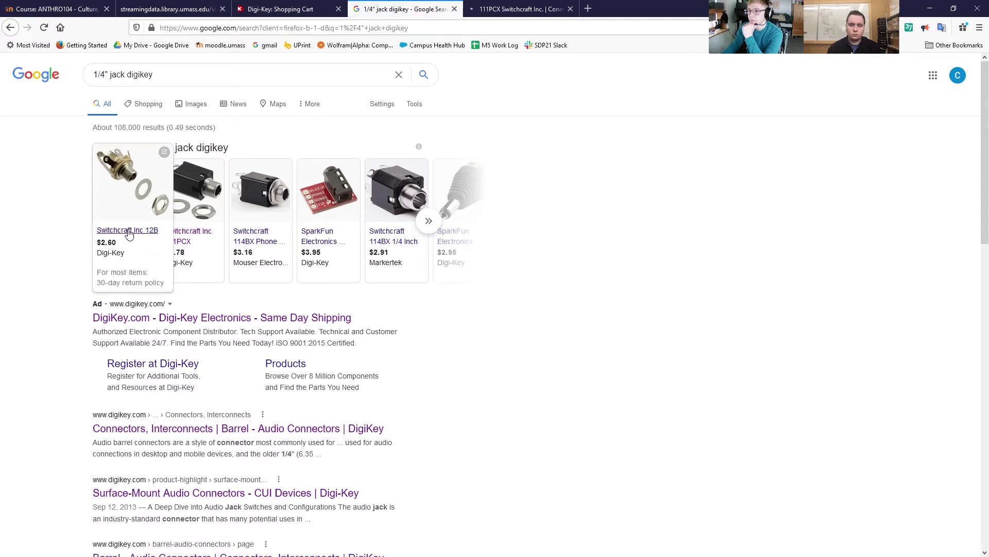
pyautogui.click(129, 234)
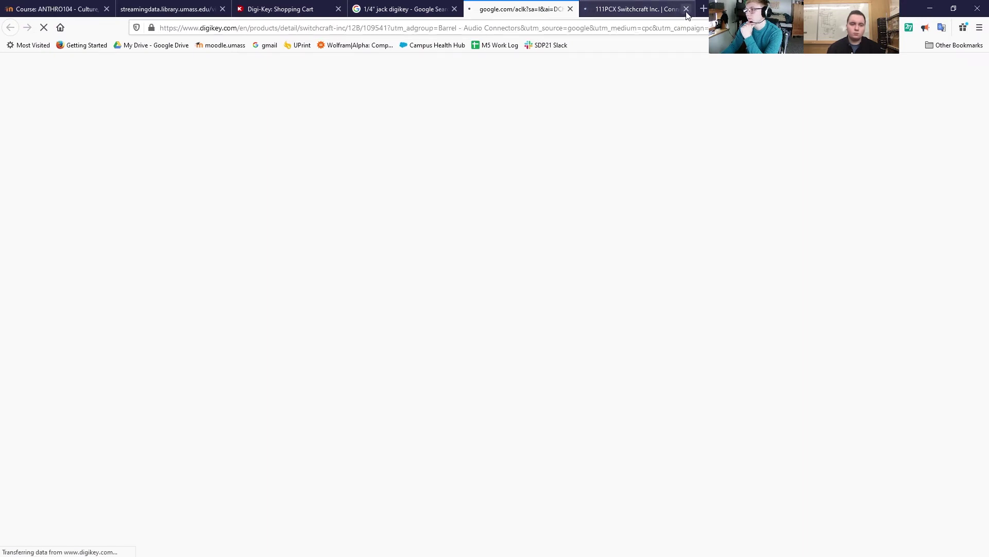
pyautogui.click(686, 11)
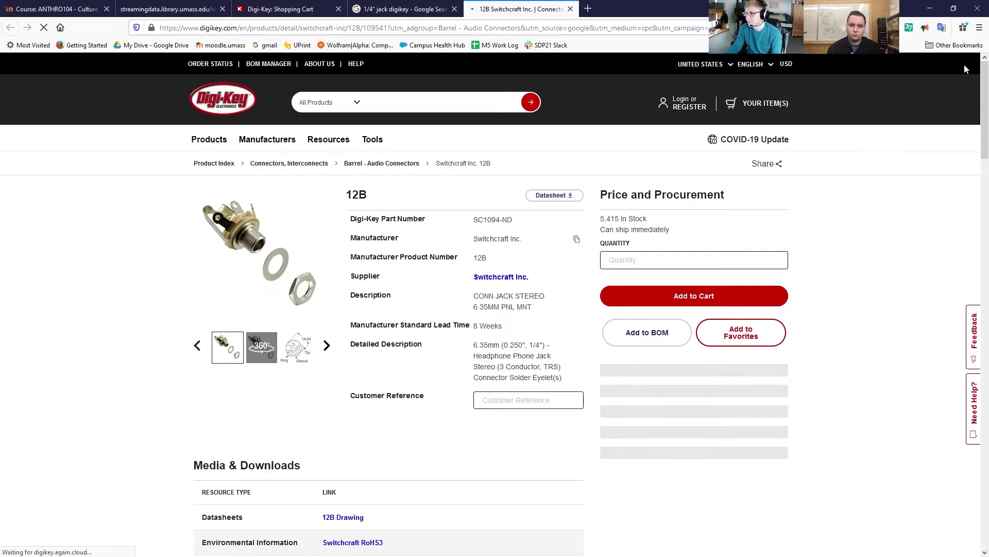
pyautogui.click(930, 8)
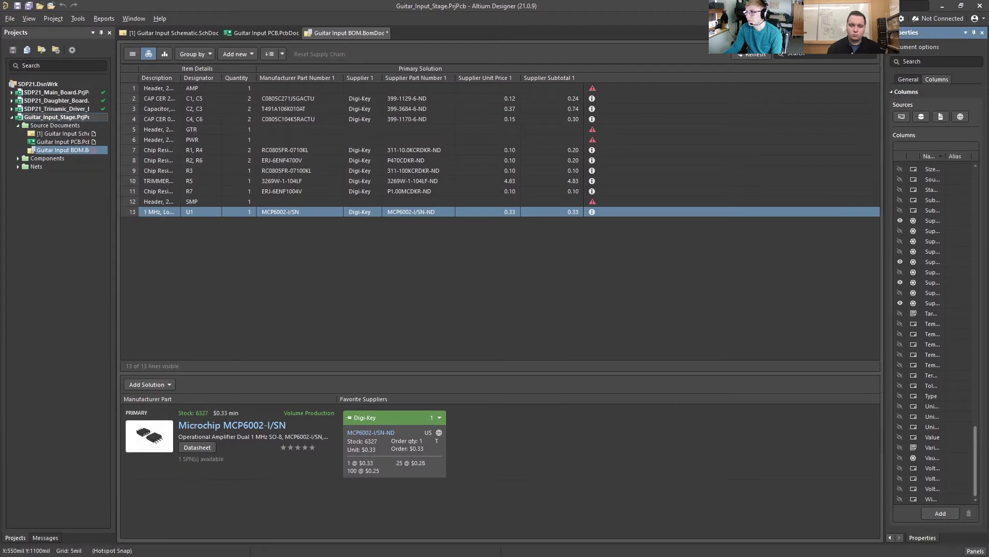
# Sort the BOM by manufacturer part number and start editing manufacturer links for the AMP header.
pyautogui.click(272, 77)
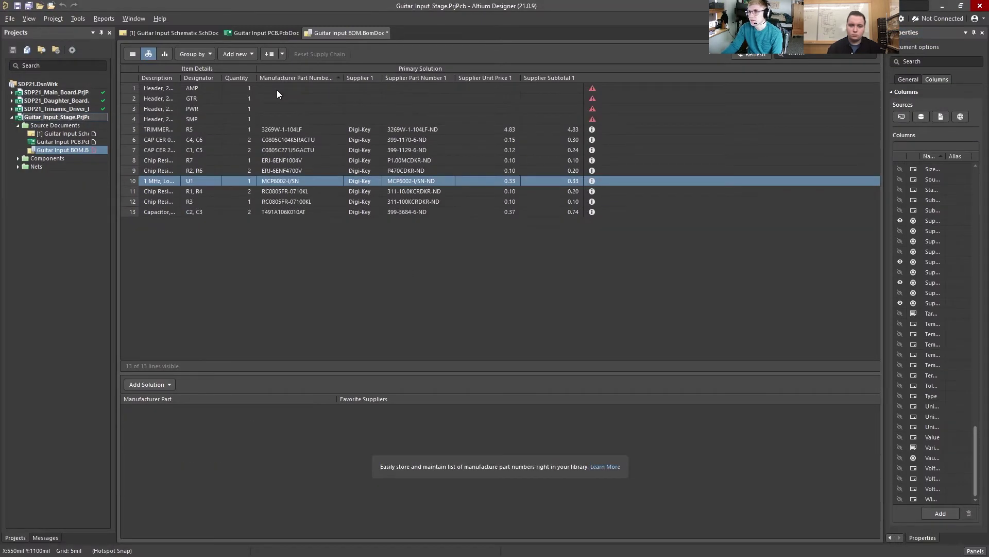
pyautogui.click(279, 87)
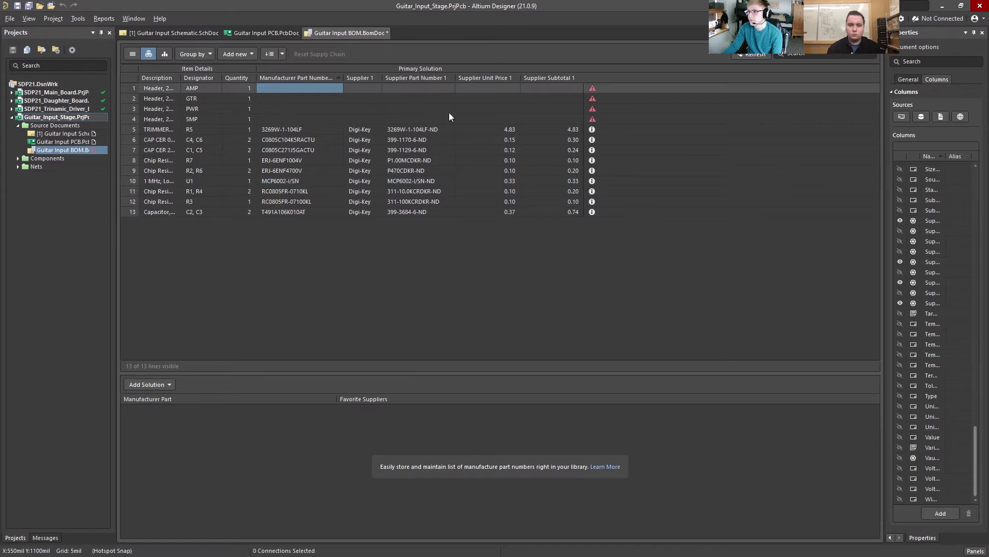
pyautogui.click(153, 385)
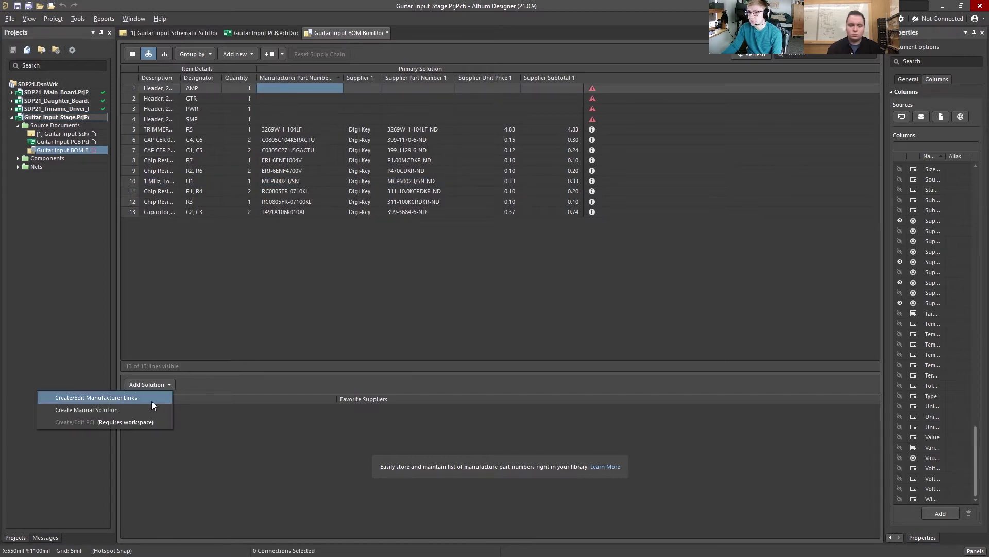
pyautogui.click(117, 398)
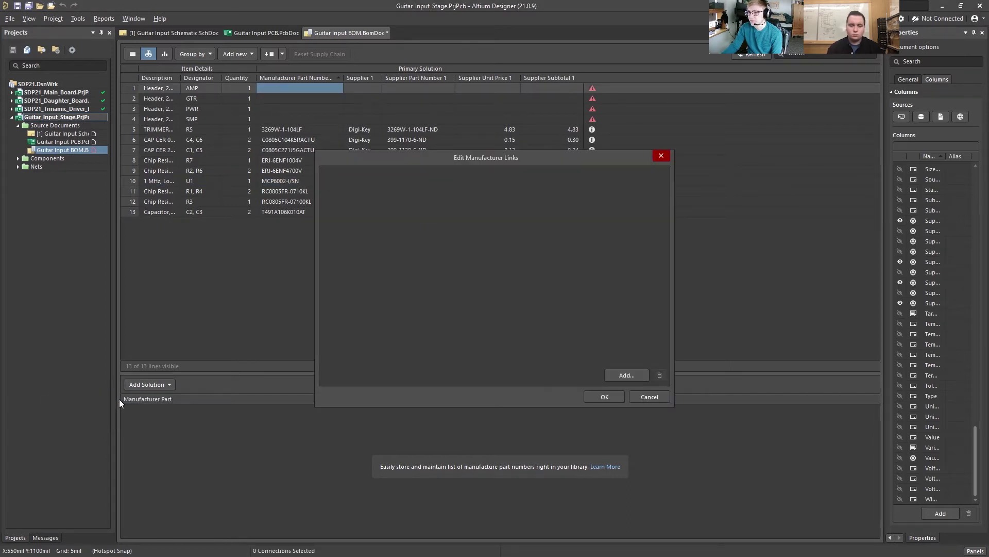
# Search the part catalogue for 'switchcraft 12B', replacing the AMPLIFIER_INPUT filter.
pyautogui.click(630, 375)
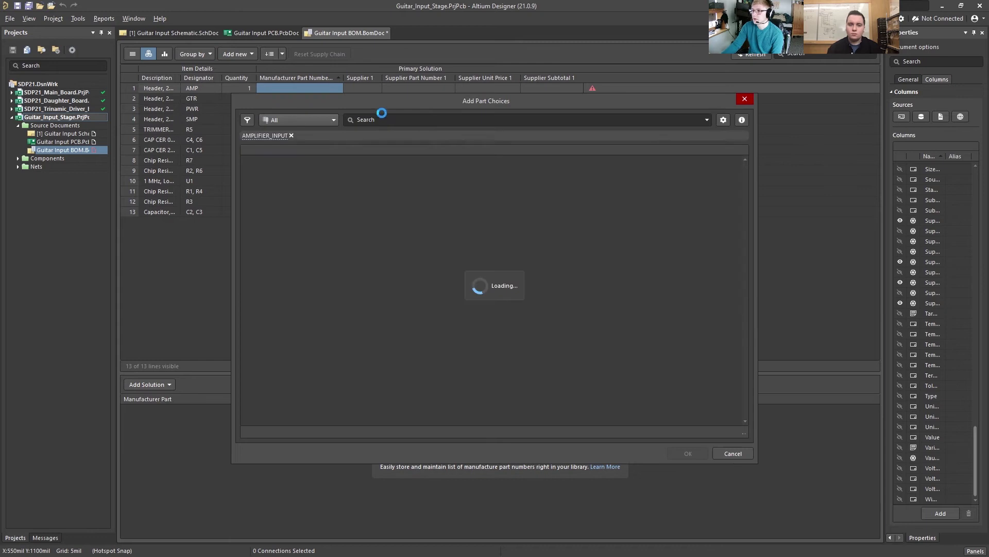
pyautogui.click(291, 136)
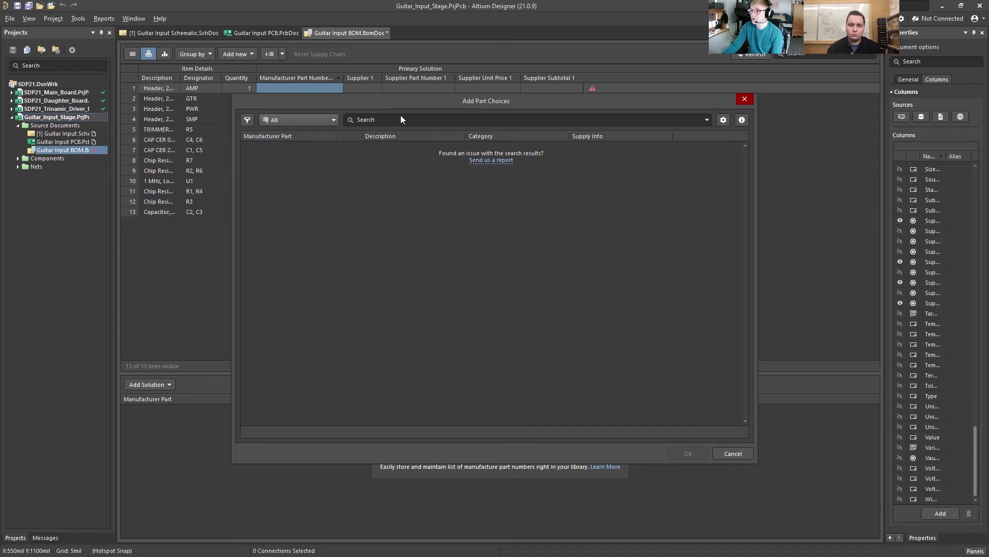
pyautogui.click(401, 119)
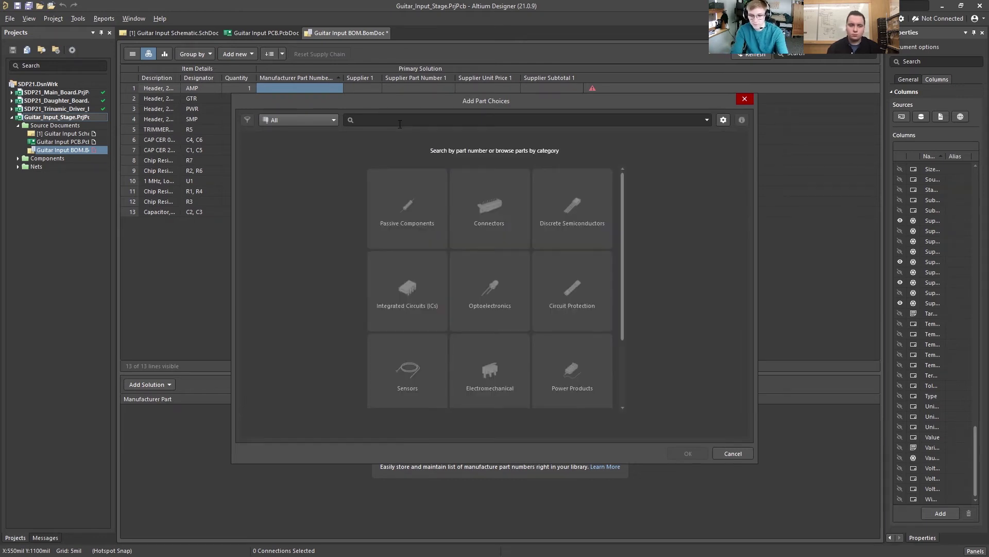
pyautogui.write('12B')
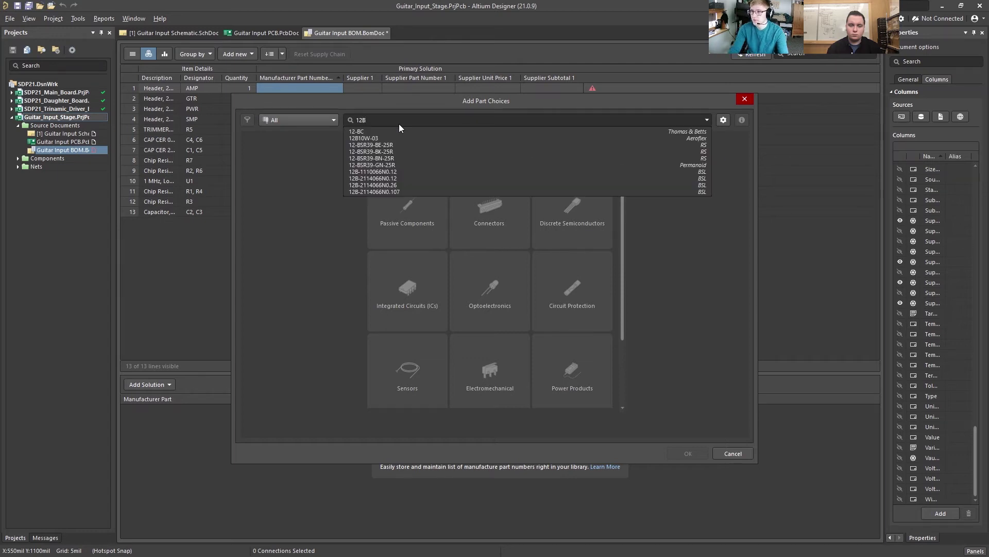
pyautogui.press('Return')
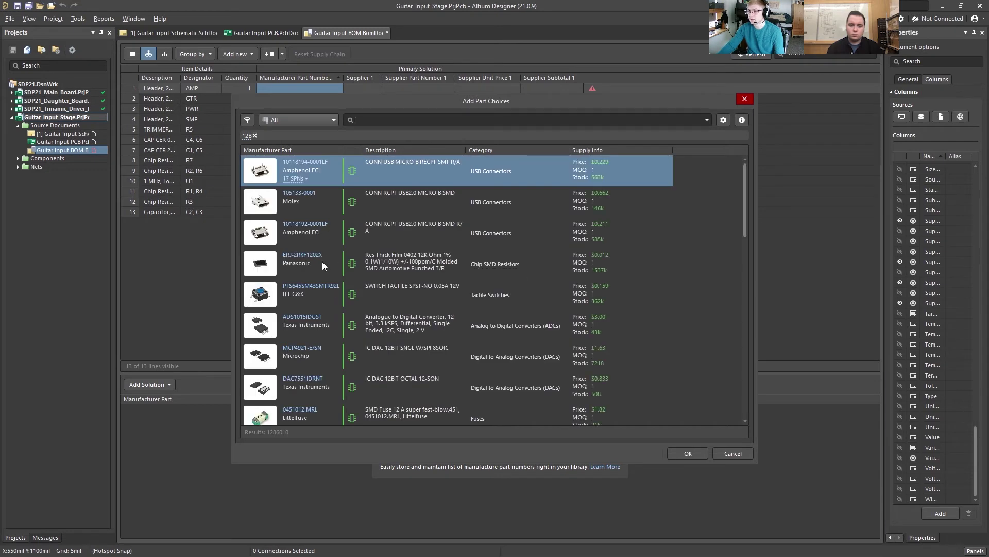
pyautogui.write('s')
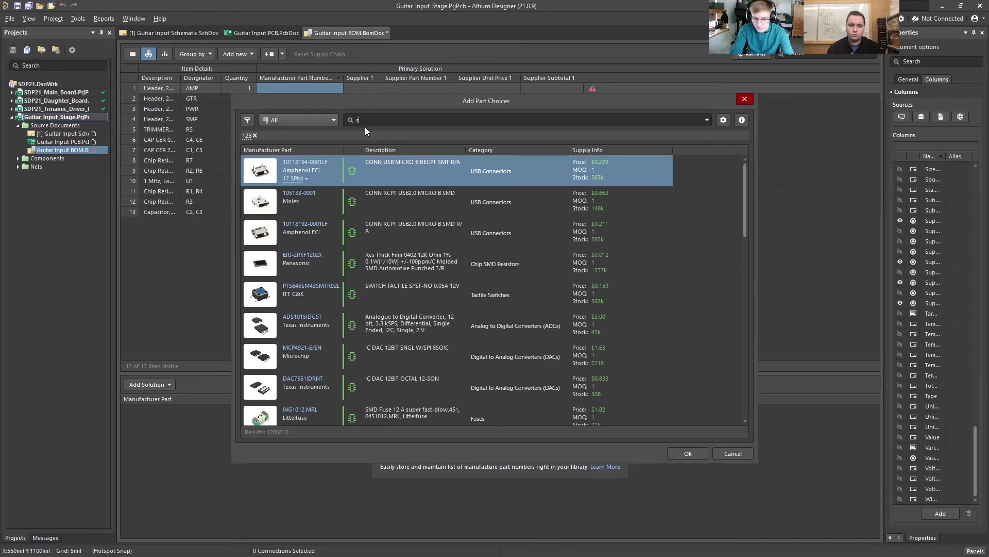
pyautogui.write('witchc')
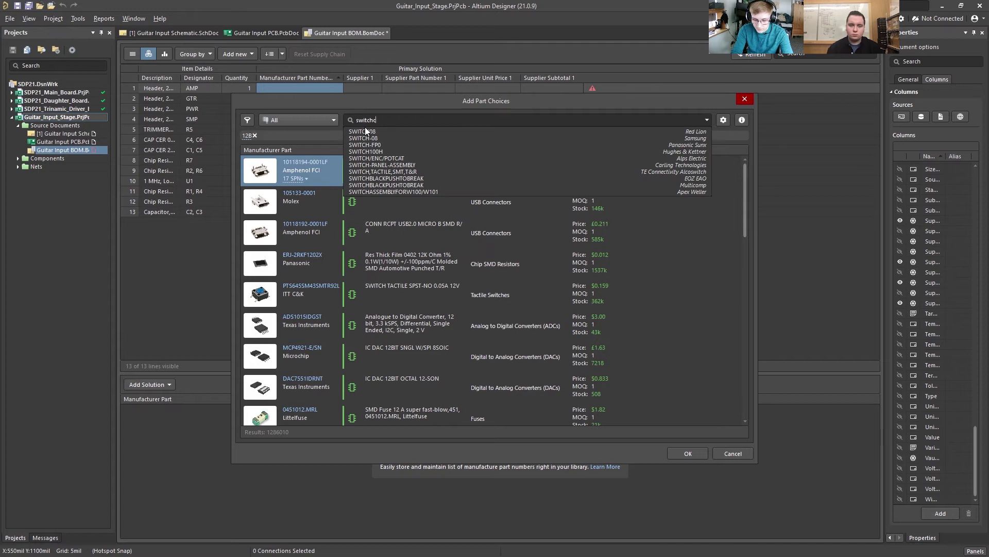
pyautogui.write('raft 12B')
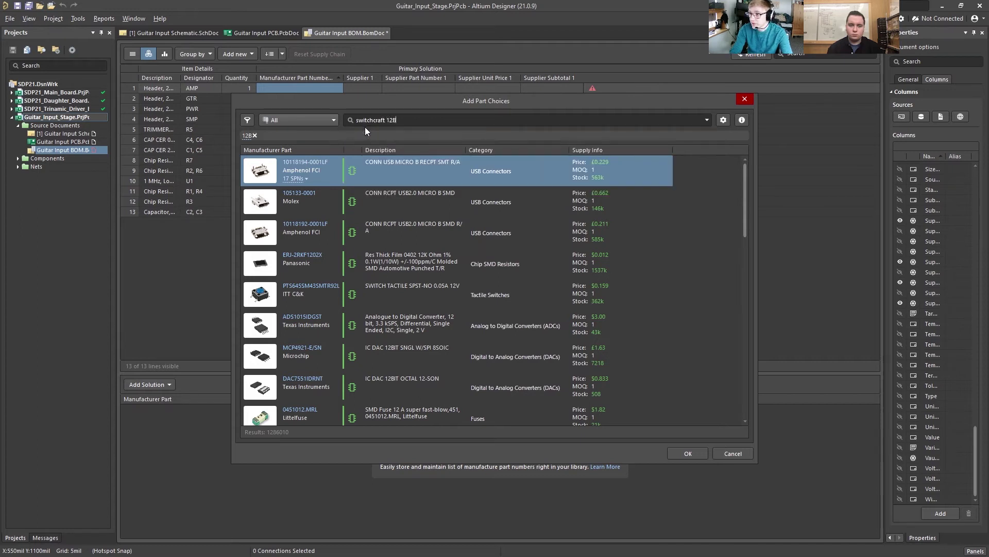
pyautogui.press('Return')
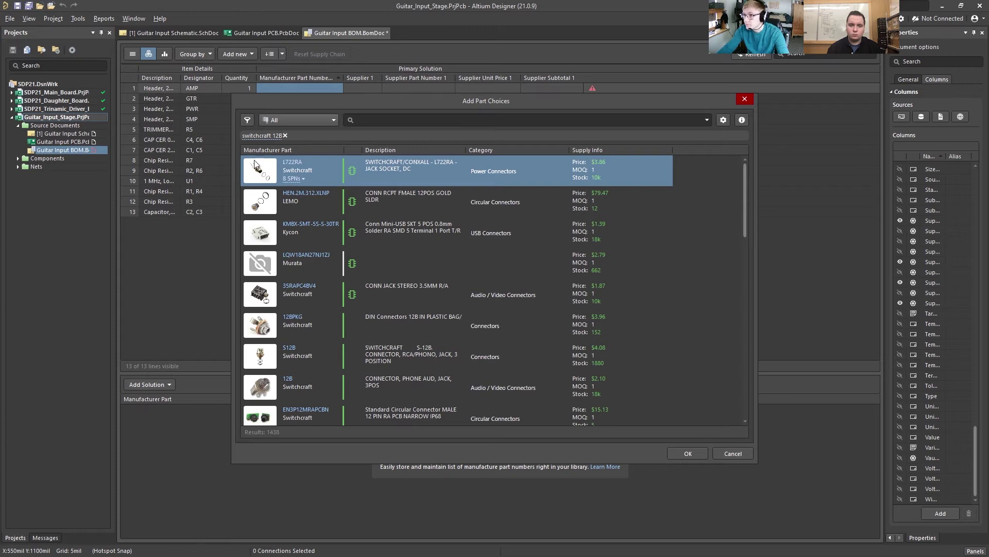
# Link Switchcraft 12BPKG (Digi-Key SC2065-ND) to the AMP header and select the GTR row.
pyautogui.click(296, 181)
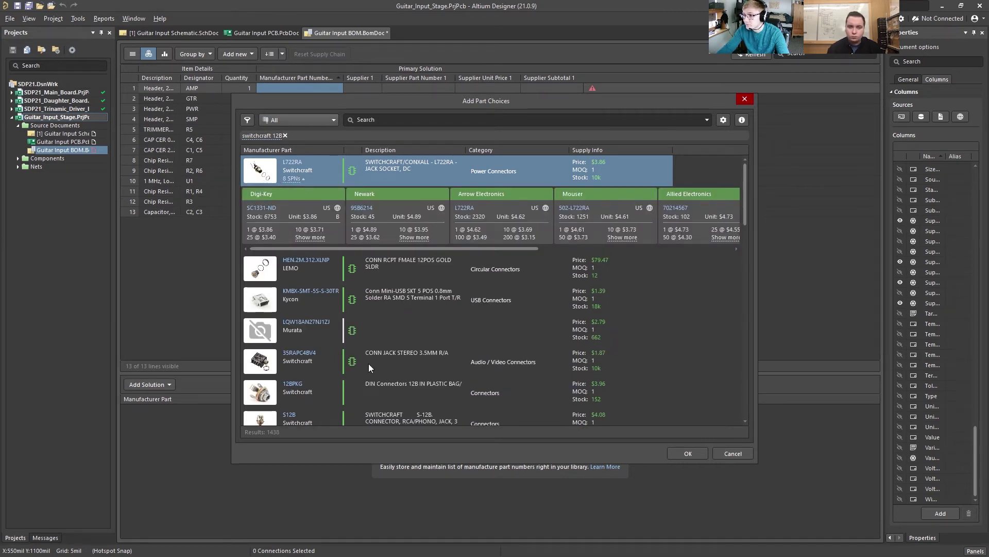
pyautogui.click(325, 398)
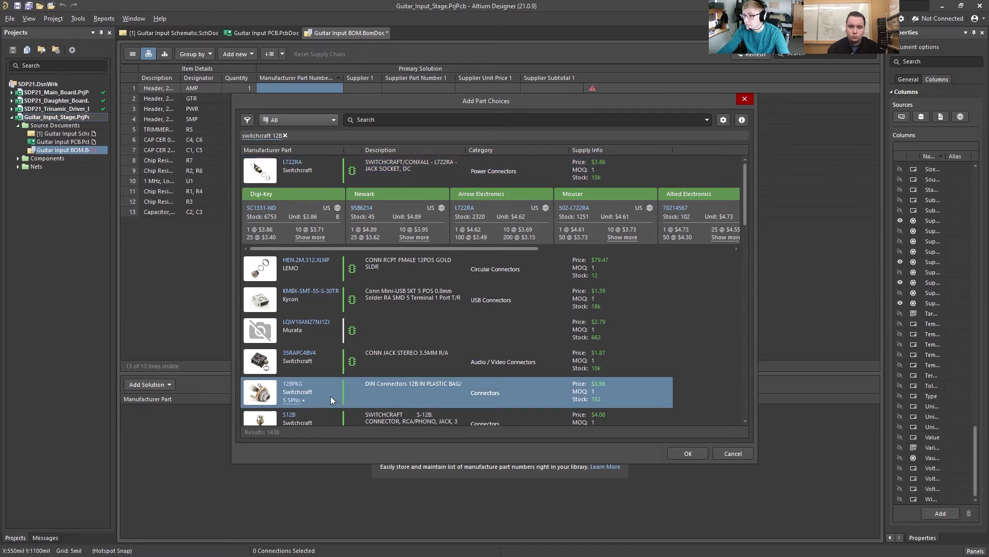
pyautogui.click(678, 453)
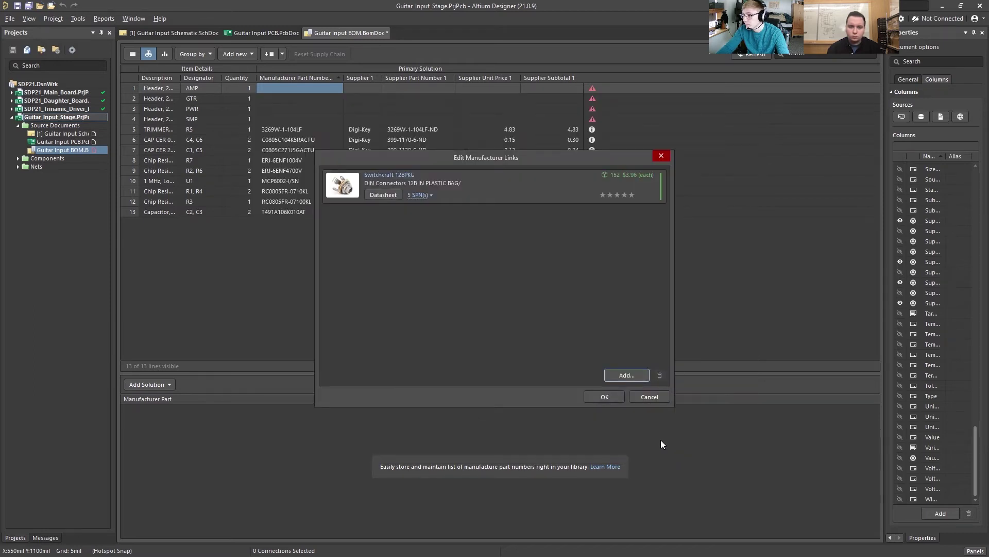
pyautogui.click(604, 396)
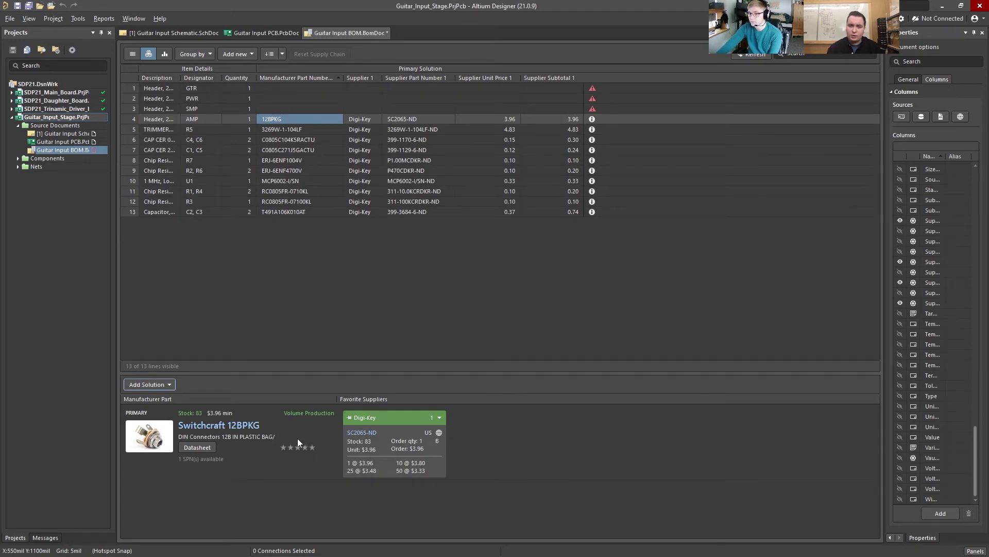
pyautogui.click(307, 88)
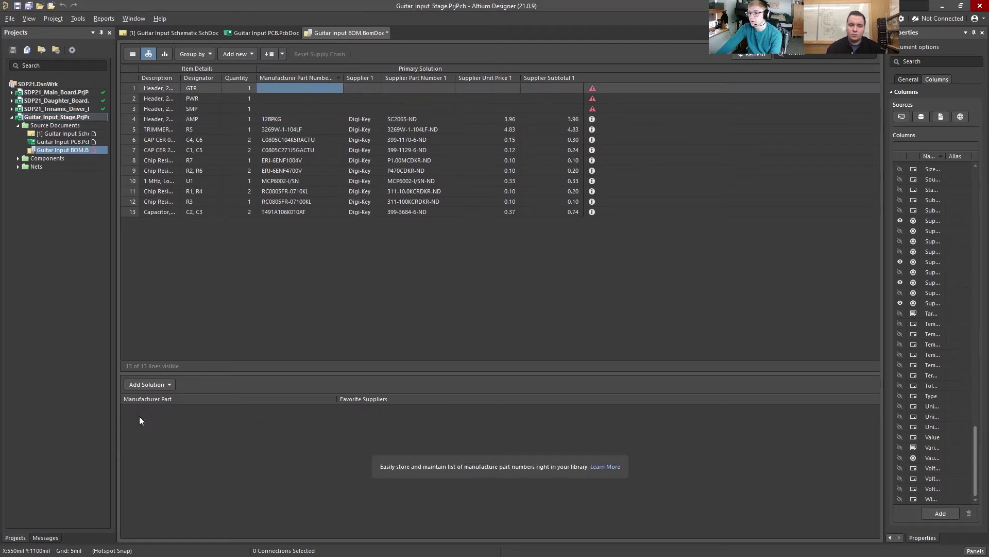
# Add a manufacturer link for the GTR header: search SC1094-ND and accept Switchcraft 12B at 2.60.
pyautogui.click(155, 384)
pyautogui.click(126, 398)
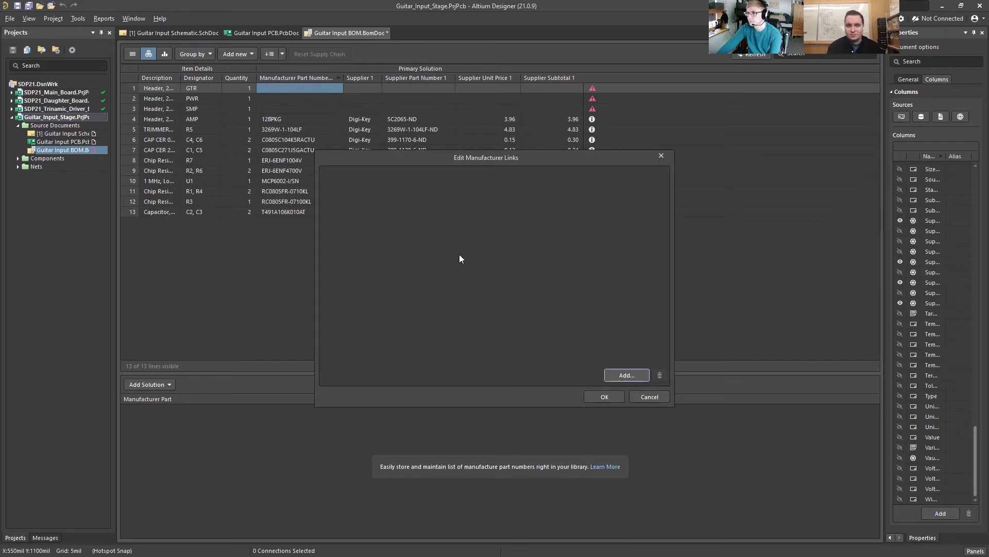
pyautogui.press('Return')
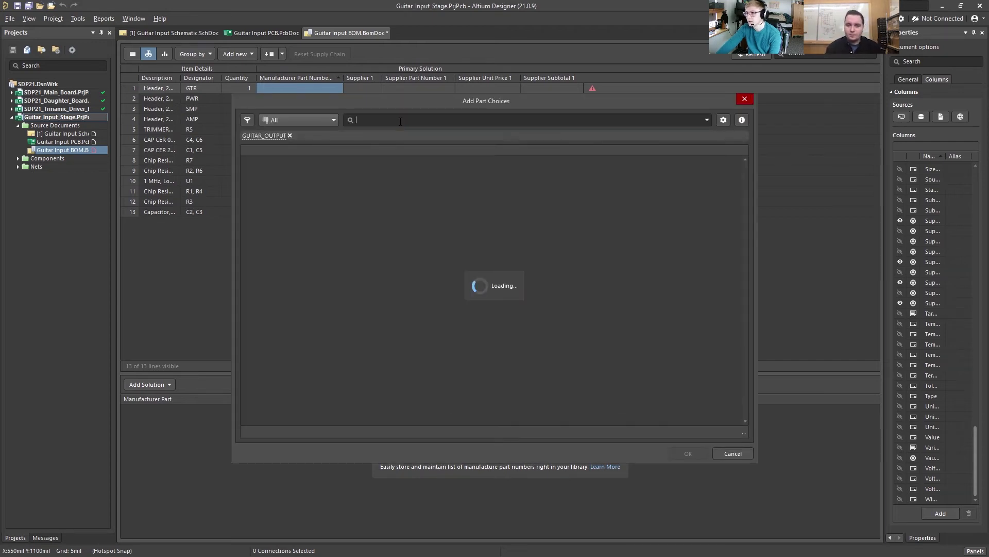
pyautogui.write('SC1094-ND')
pyautogui.press('Return')
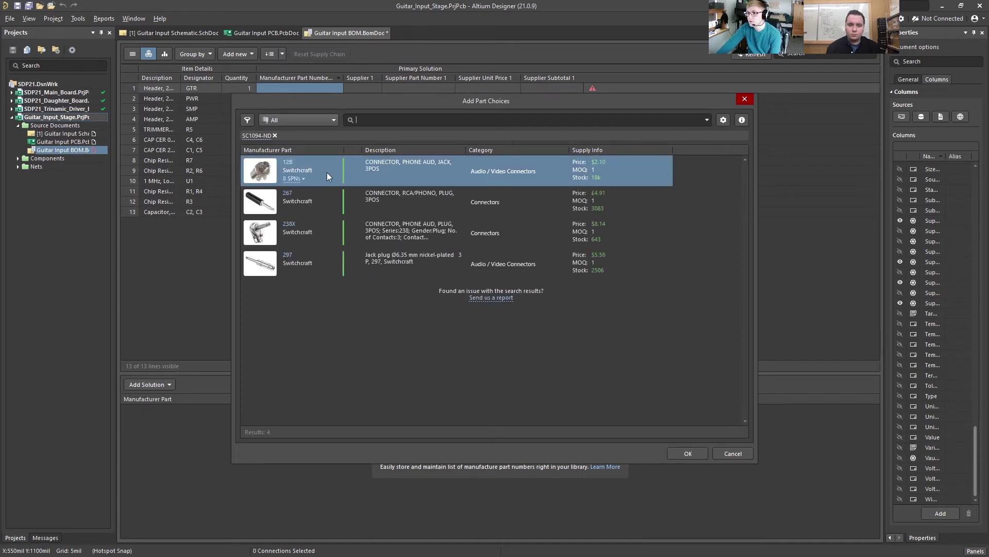
pyautogui.click(688, 453)
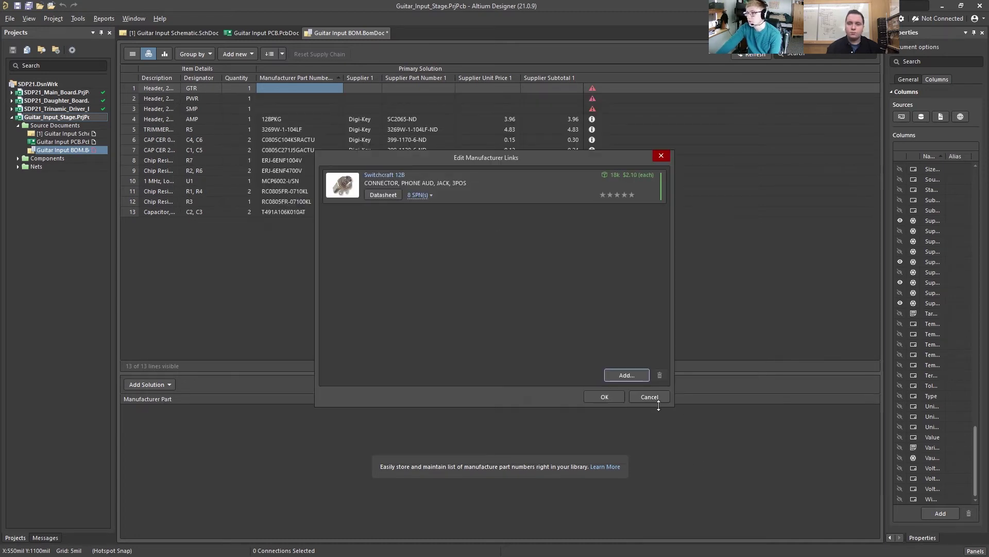
pyautogui.click(604, 397)
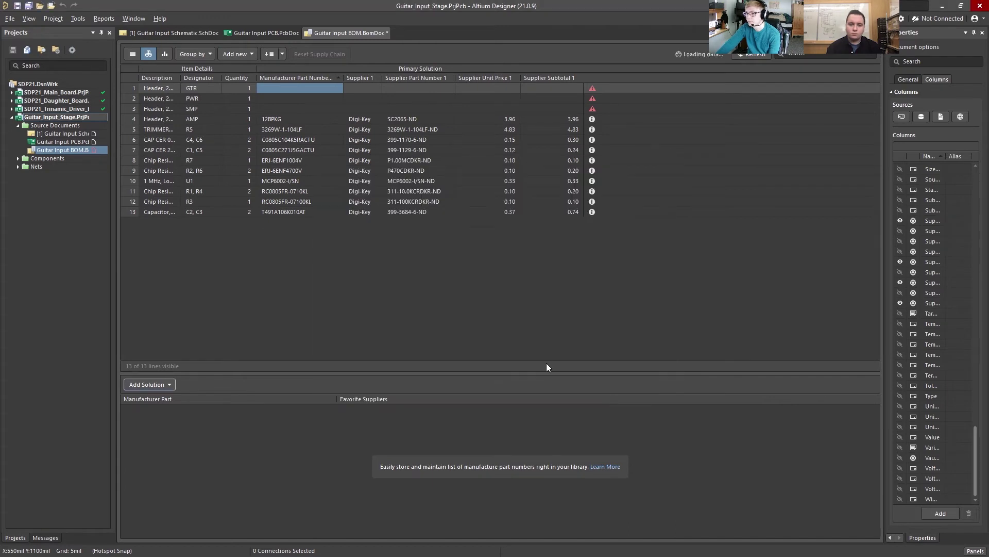
pyautogui.click(295, 119)
# Delete the 12BPKG manufacturer link from the AMP row's part.
pyautogui.click(149, 385)
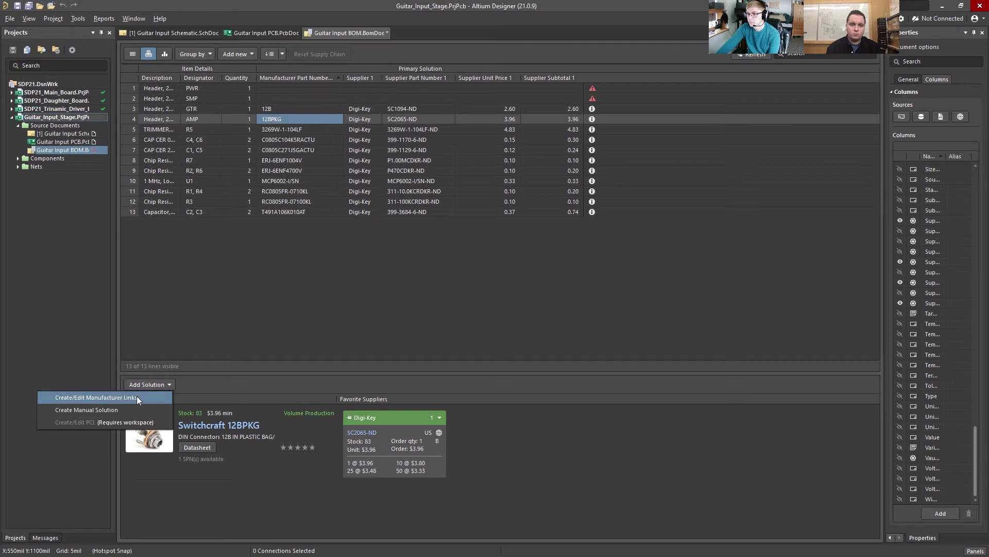
pyautogui.click(137, 396)
pyautogui.click(459, 191)
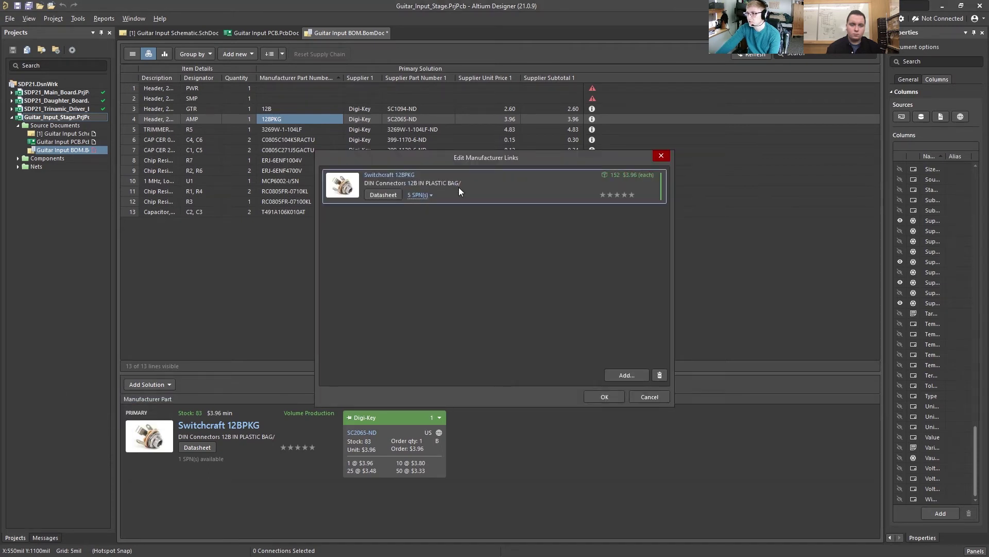
pyautogui.click(661, 376)
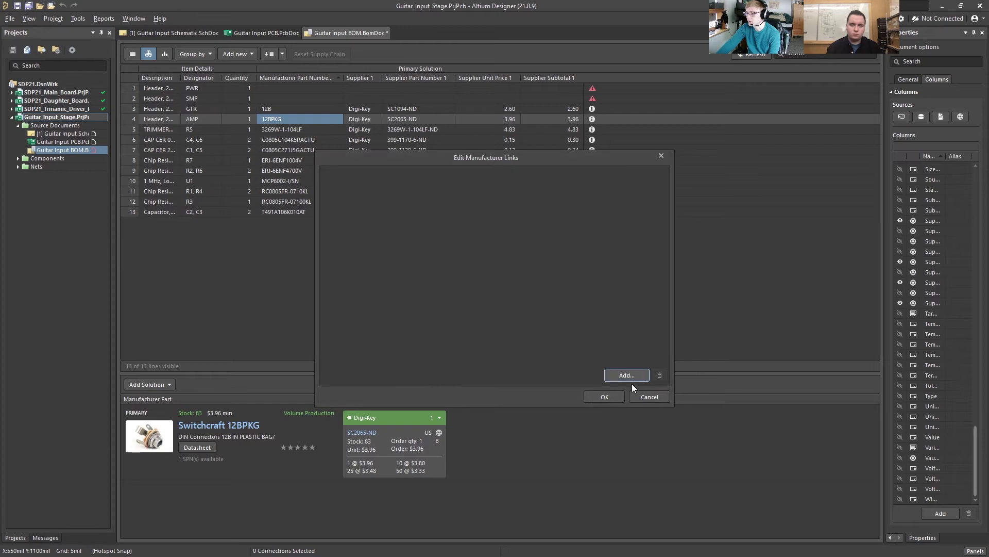
# Link the AMP part to Switchcraft 12B (SC1094-ND) and save the BomDoc.
pyautogui.click(629, 377)
pyautogui.click(380, 120)
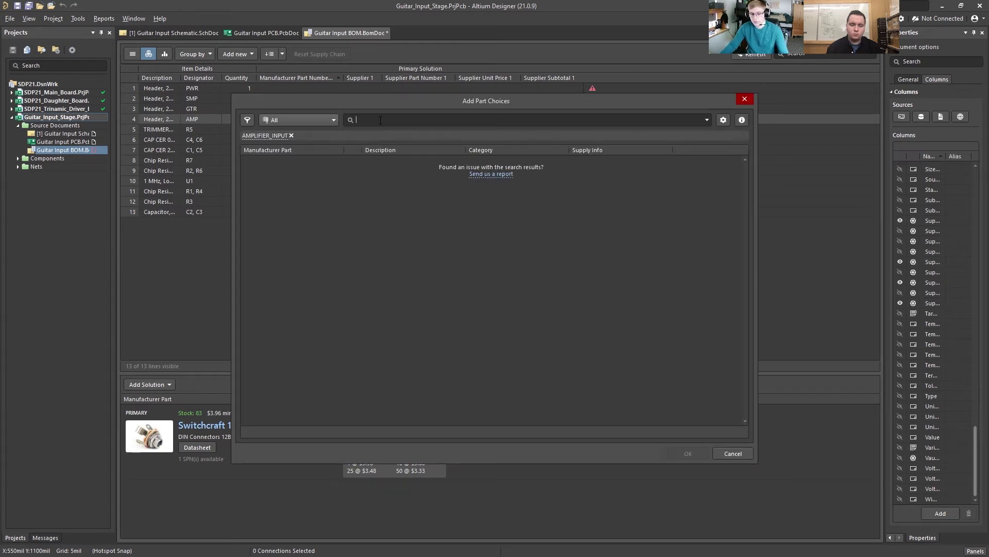
pyautogui.write('SC1094-ND')
pyautogui.press('Return')
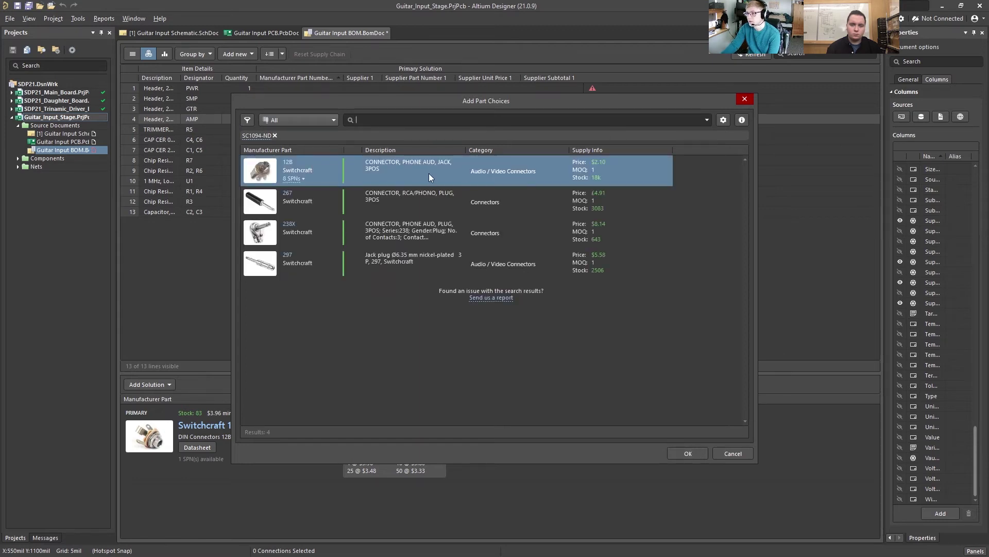
pyautogui.click(688, 452)
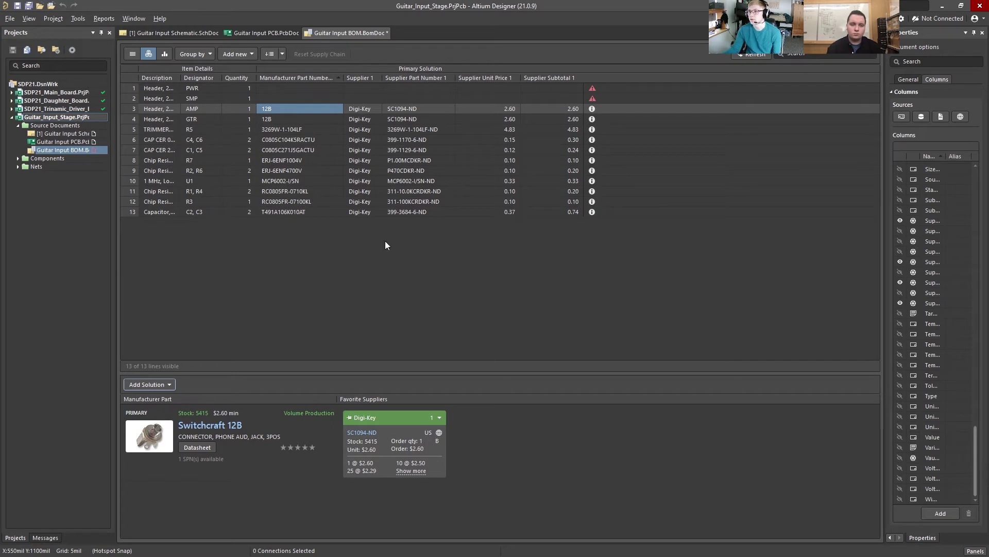
pyautogui.click(29, 5)
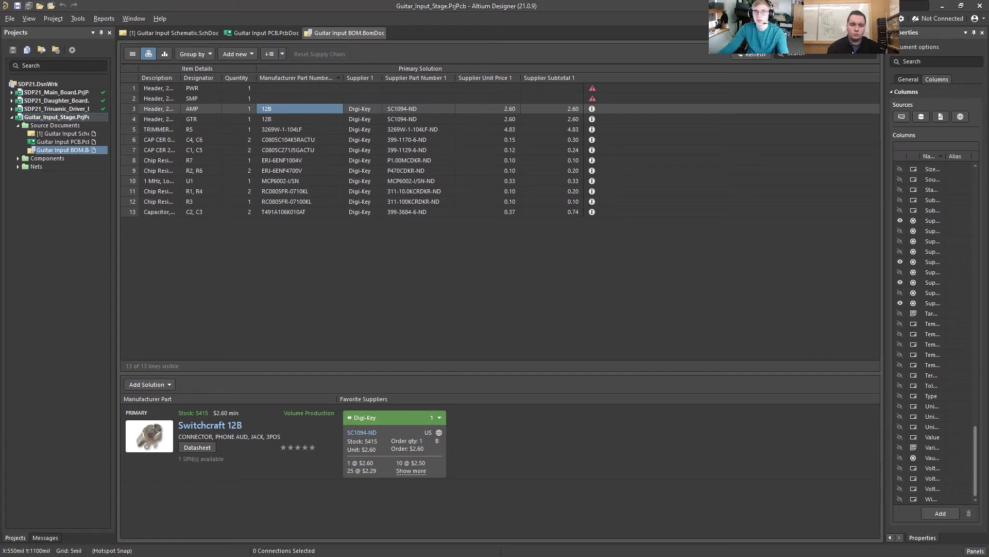
pyautogui.click(105, 18)
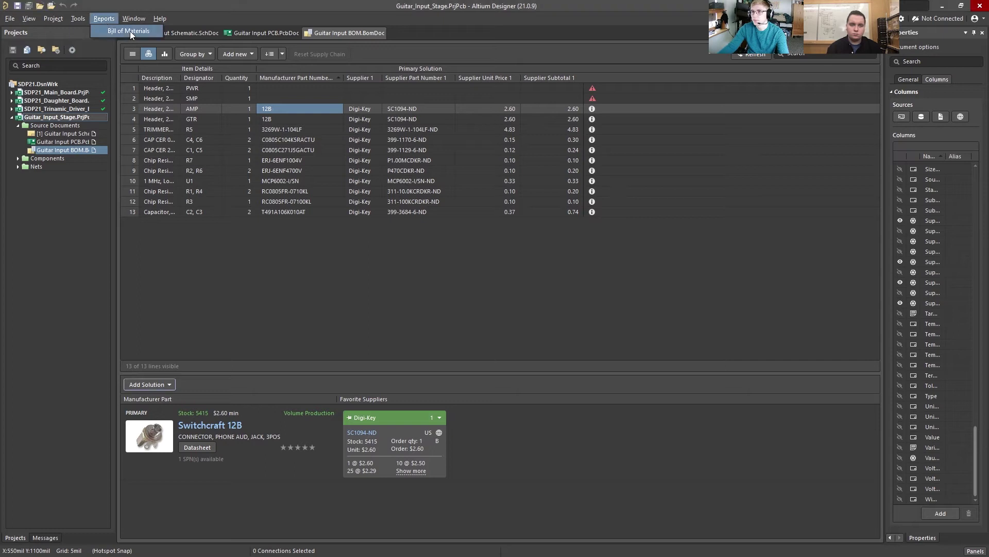
# Export the Bill of Materials report in CSV format to the Desktop as Guitar_Input_Stage.
pyautogui.click(129, 31)
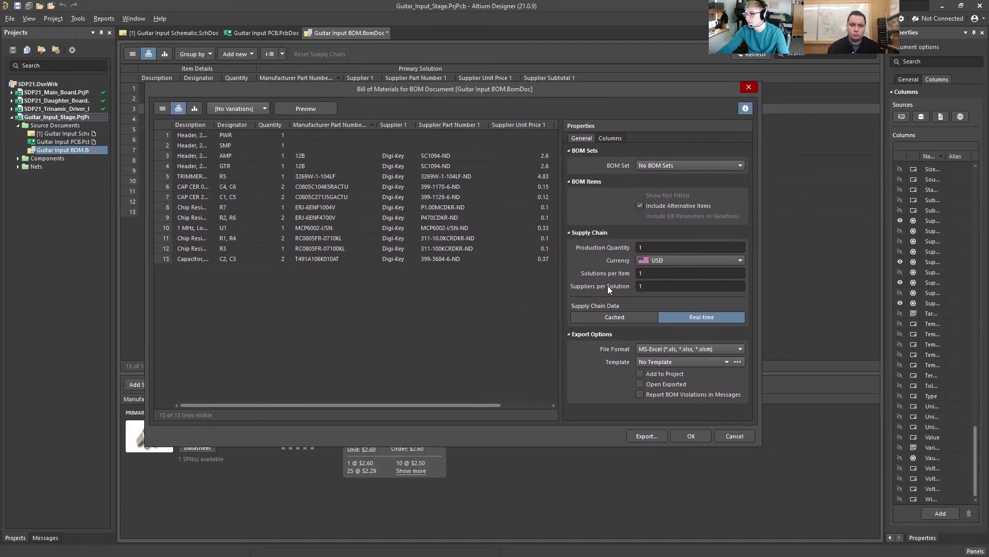
pyautogui.click(693, 349)
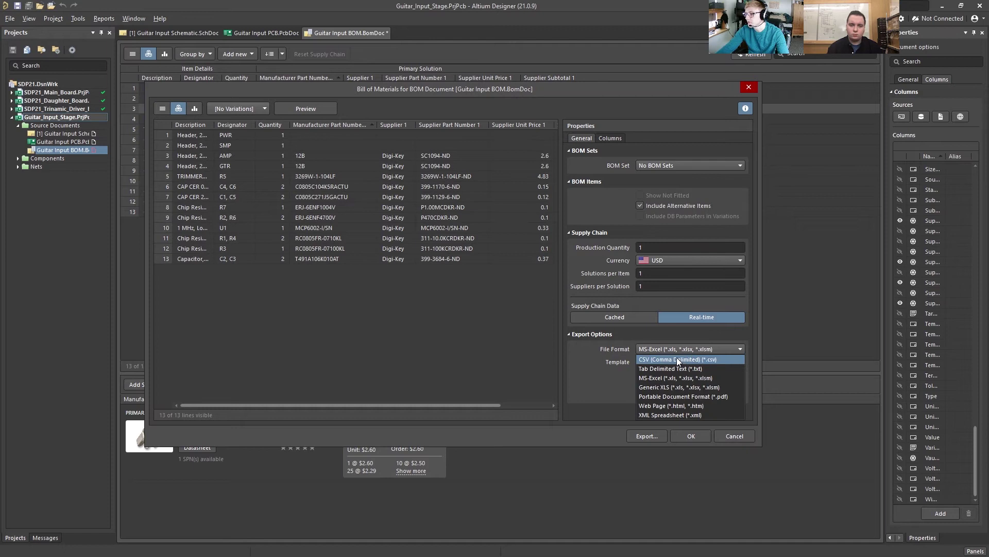
pyautogui.click(669, 361)
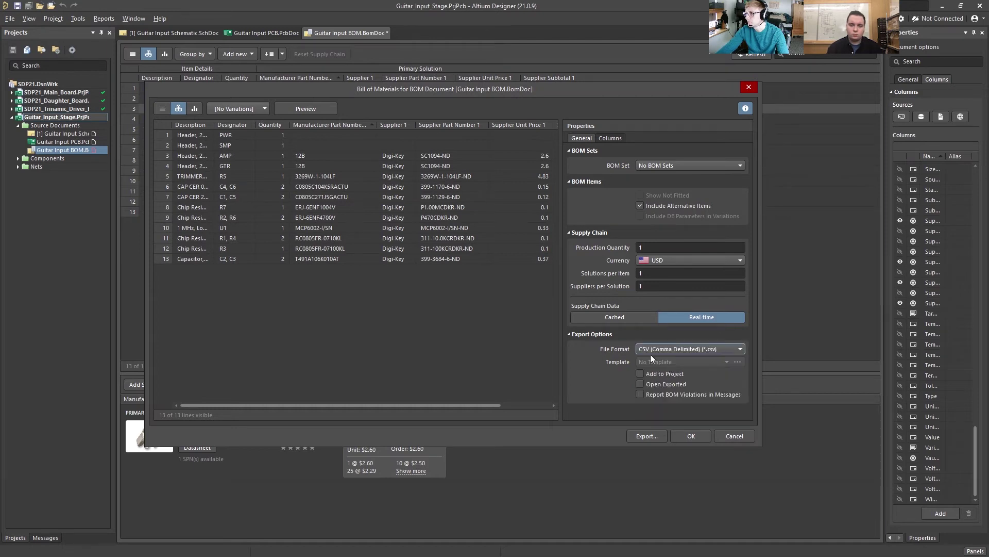
pyautogui.click(657, 439)
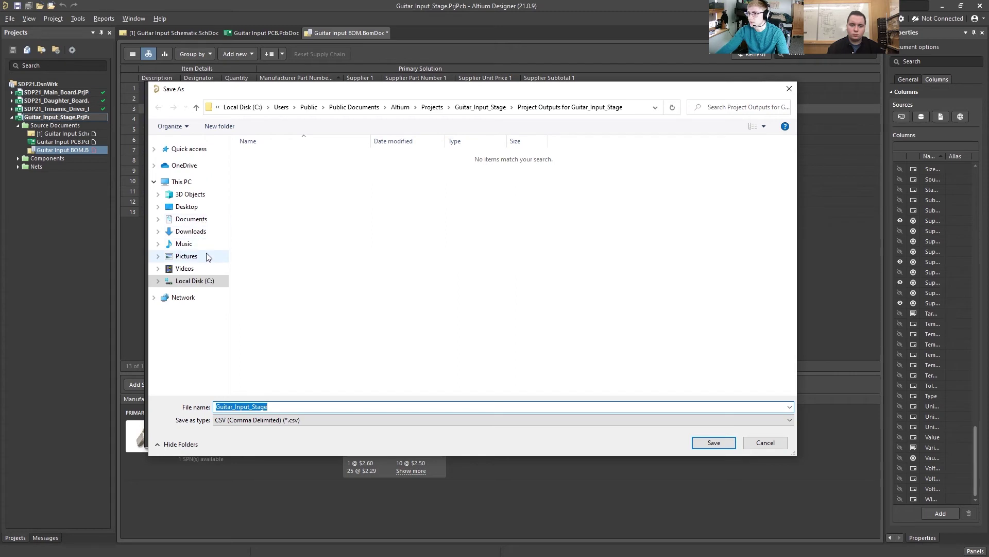
pyautogui.click(198, 207)
pyautogui.click(704, 445)
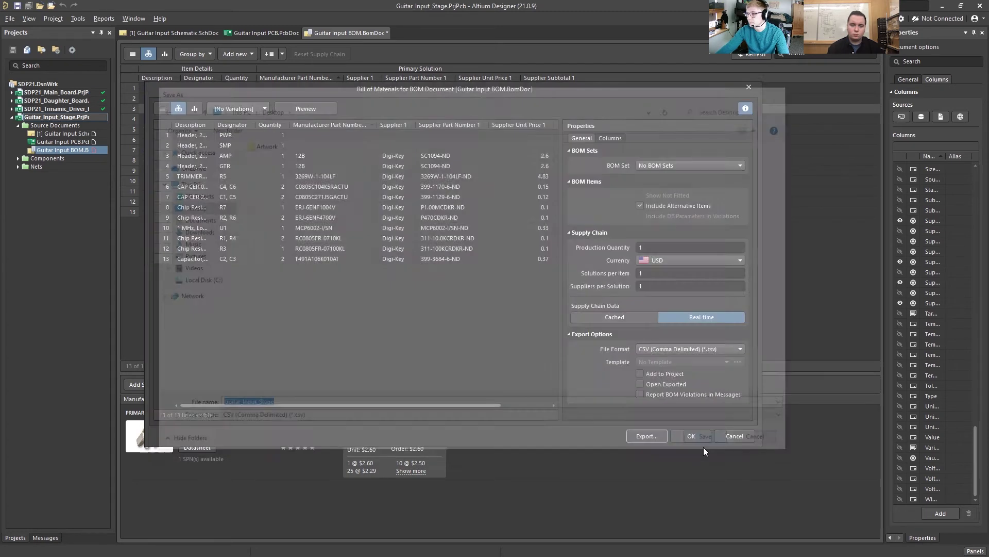
pyautogui.click(689, 437)
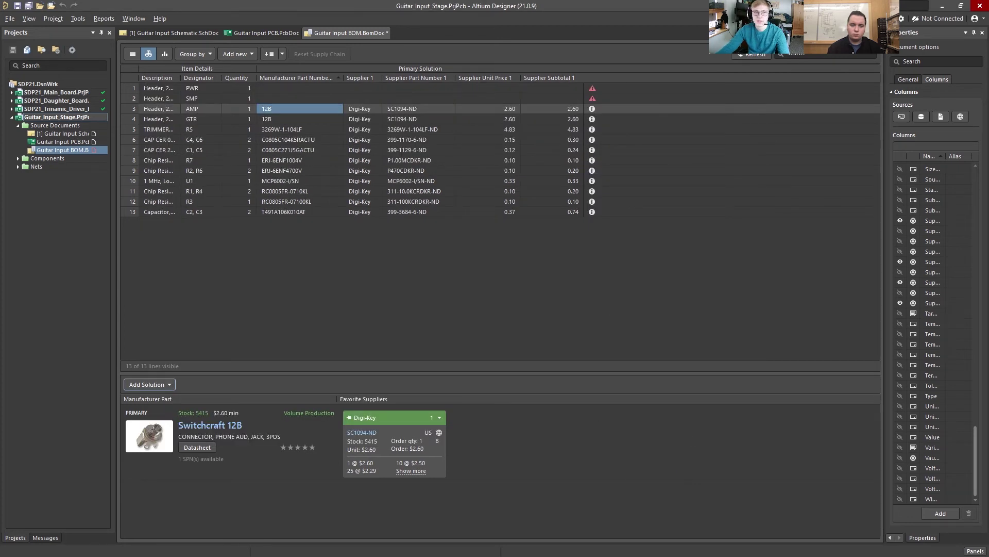
pyautogui.hotkey('alt', 'Tab')
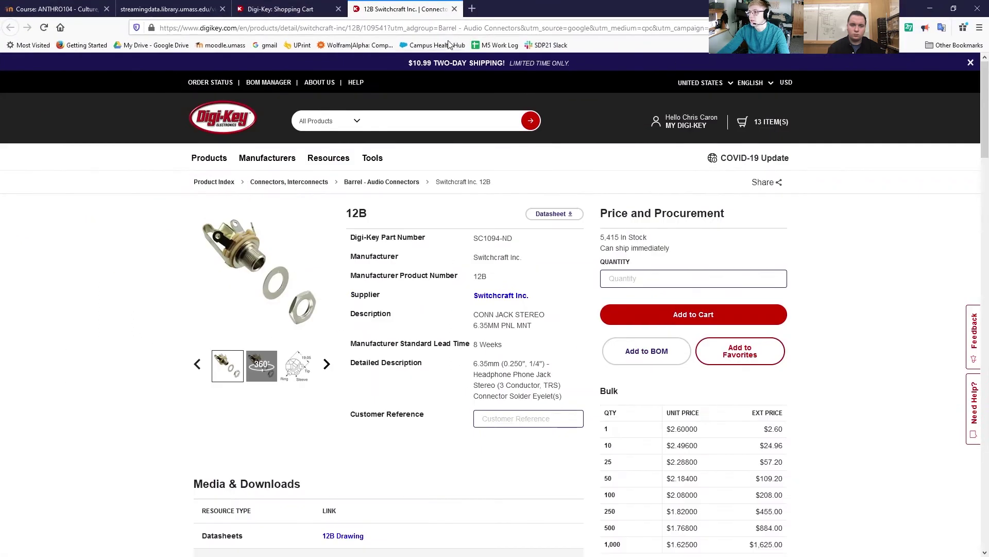
# Go to My Digi-Key's BOM Manager and upload Guitar_Input_Stage from the Desktop.
pyautogui.moveTo(669, 123)
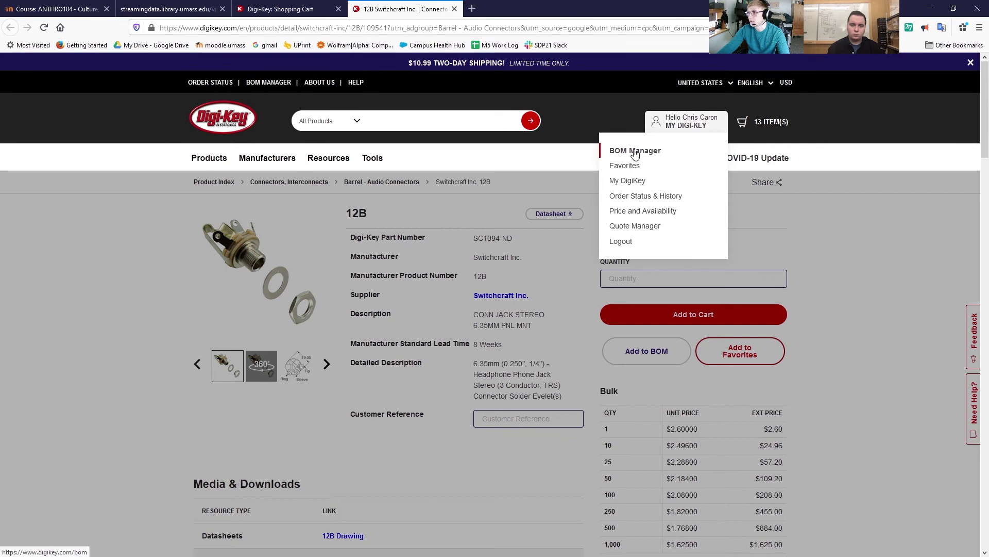
pyautogui.click(636, 155)
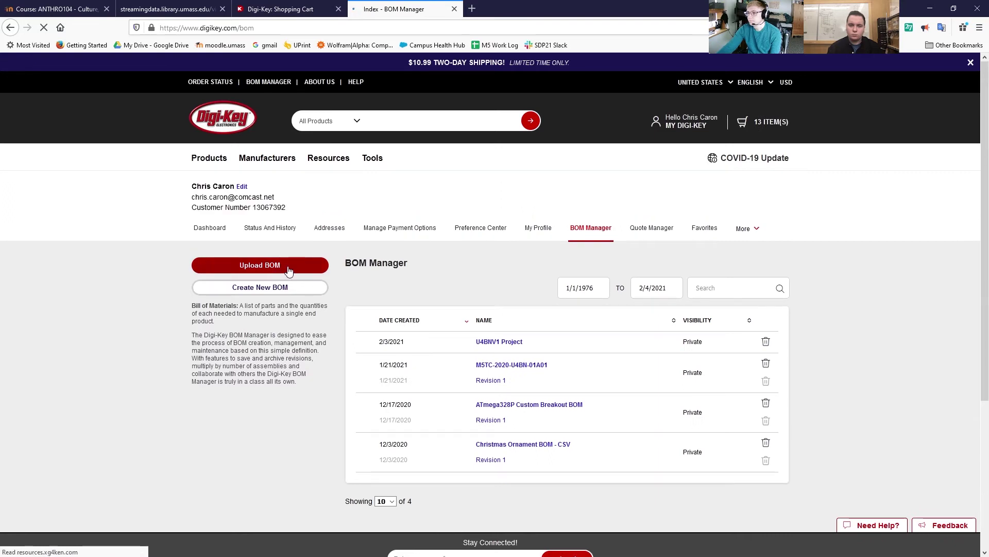
pyautogui.click(291, 265)
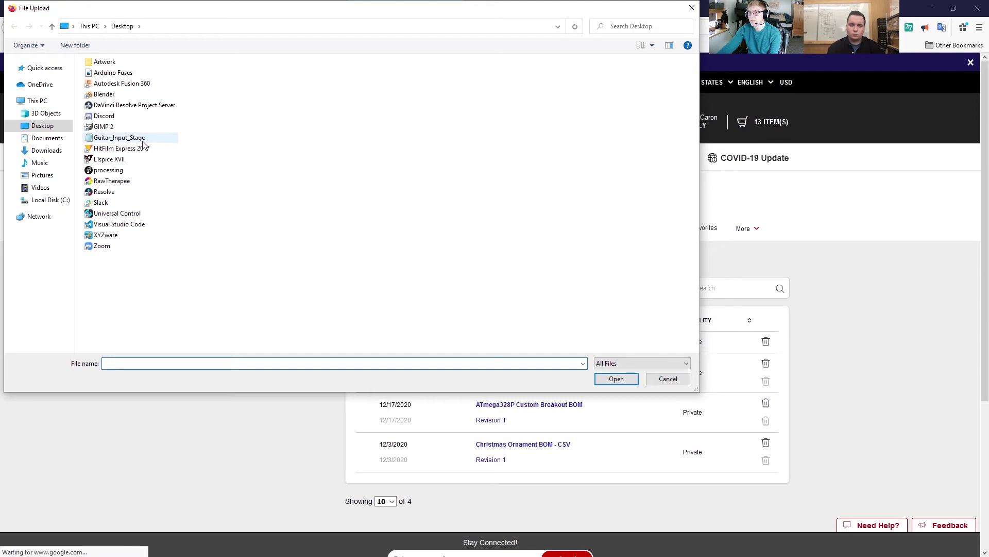
pyautogui.click(123, 138)
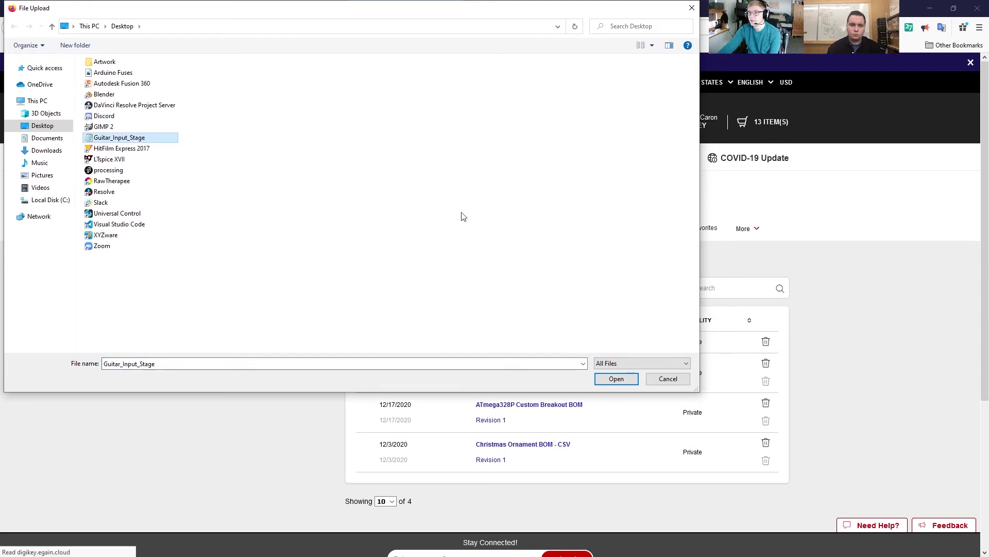
pyautogui.click(617, 380)
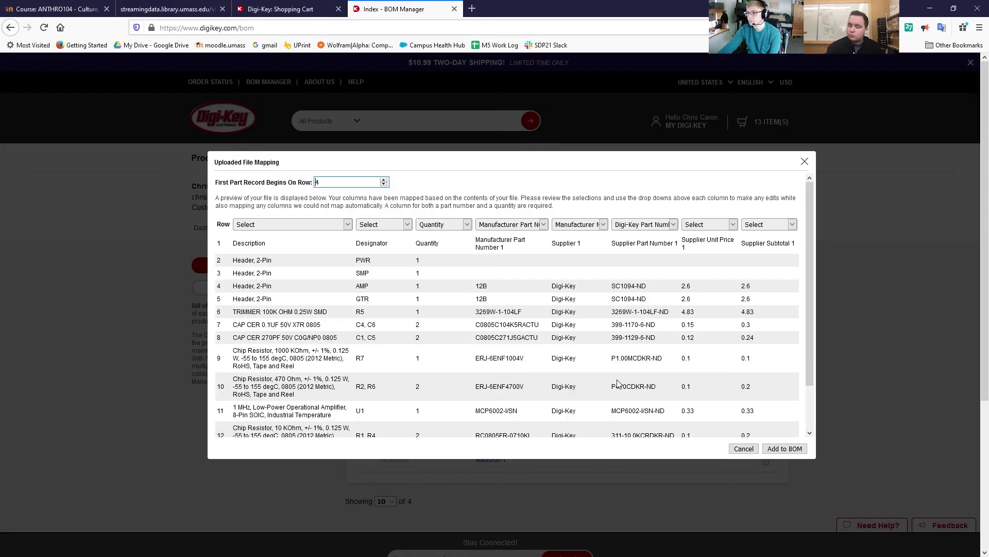
# Map Description to Customer Reference and Designator to Reference Designator, then Add to BOM.
pyautogui.scroll(-2, 434, 299)
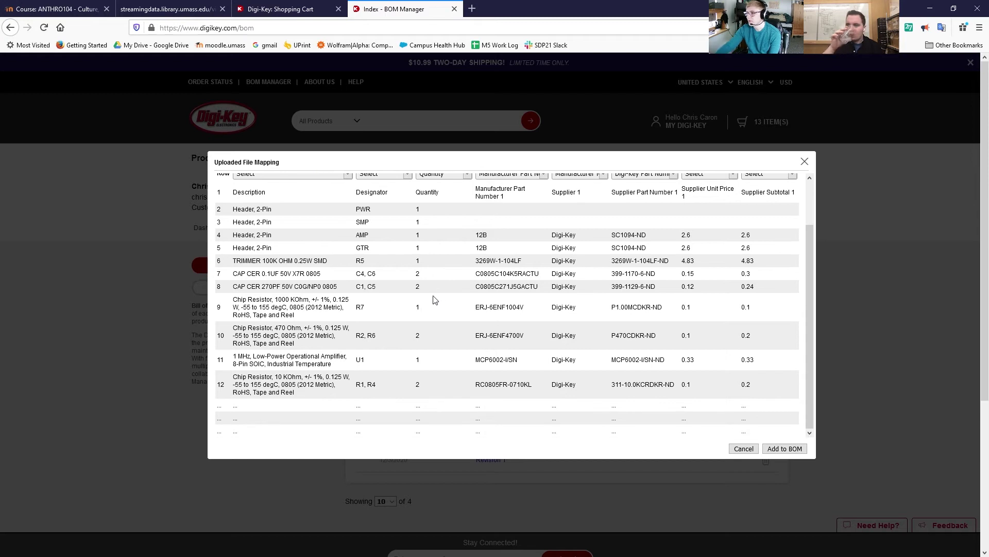
pyautogui.scroll(-1, 366, 368)
pyautogui.scroll(-3, 280, 364)
pyautogui.scroll(2, 319, 258)
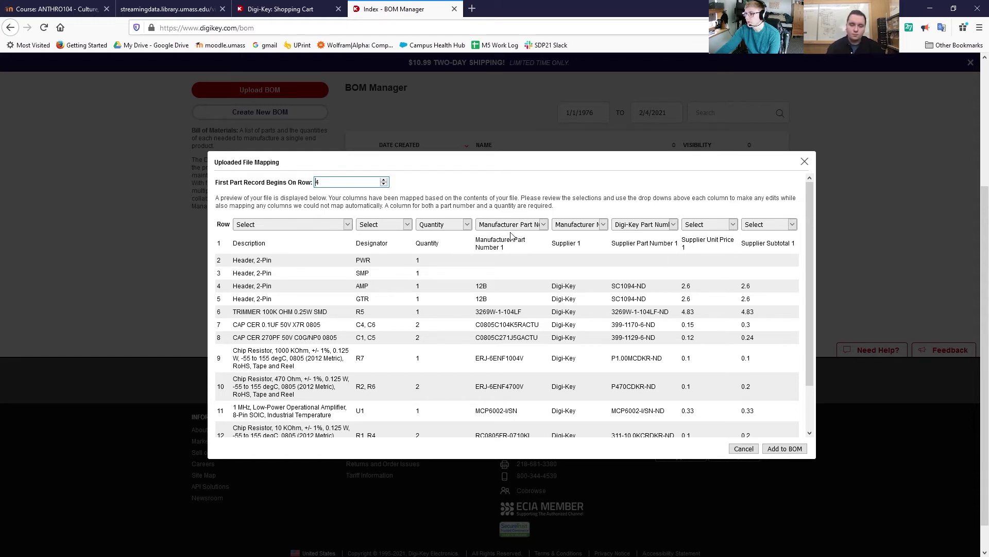
pyautogui.click(271, 227)
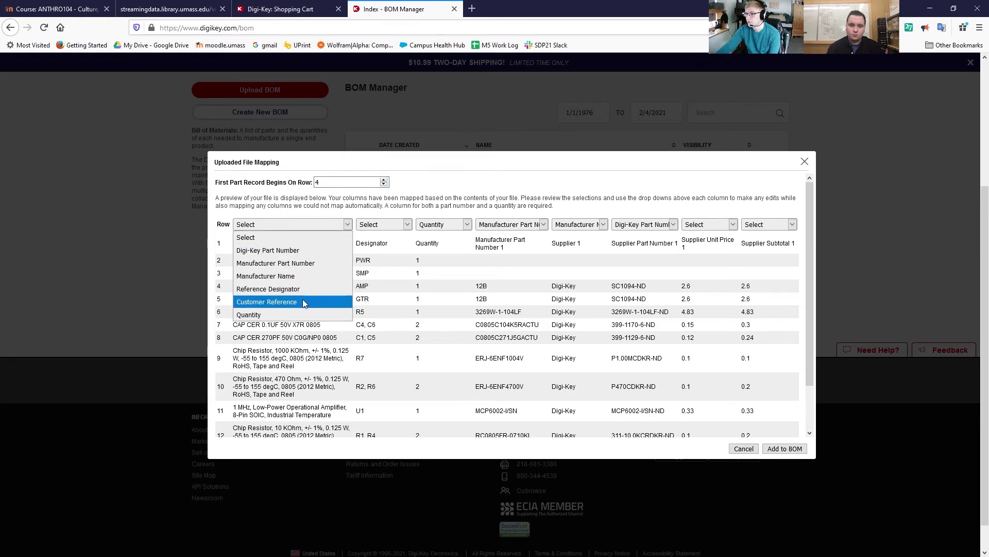
pyautogui.click(304, 302)
pyautogui.click(394, 225)
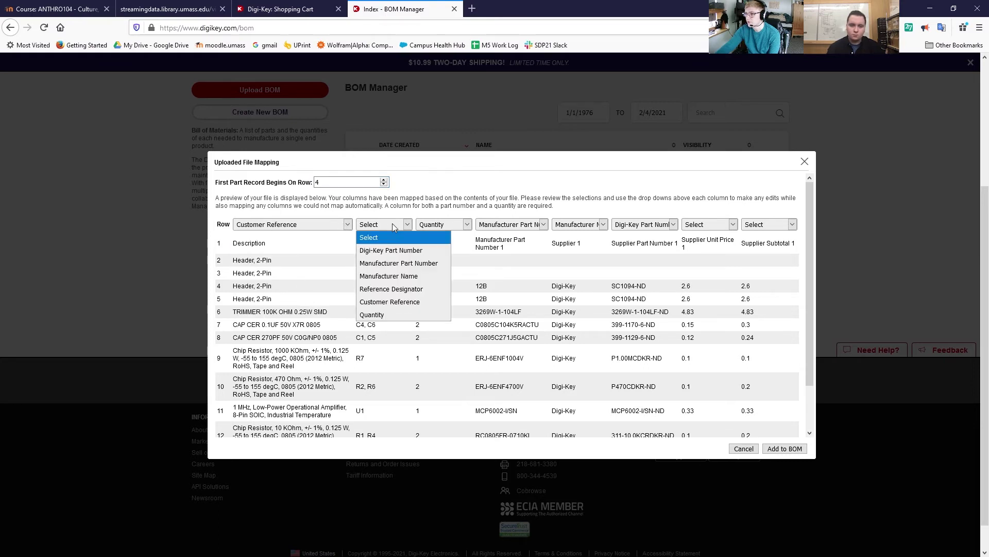
pyautogui.click(412, 290)
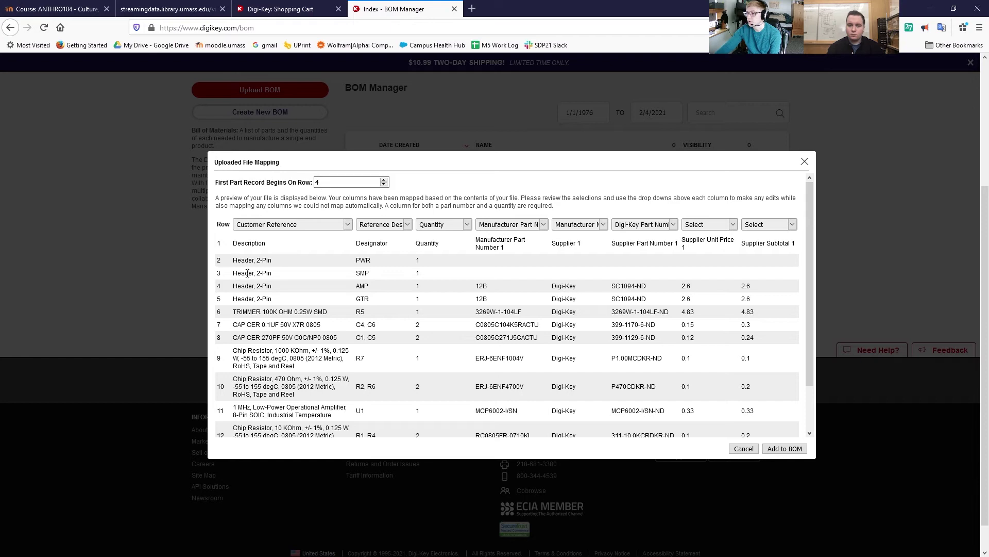
pyautogui.moveTo(230, 287); pyautogui.dragTo(798, 288)
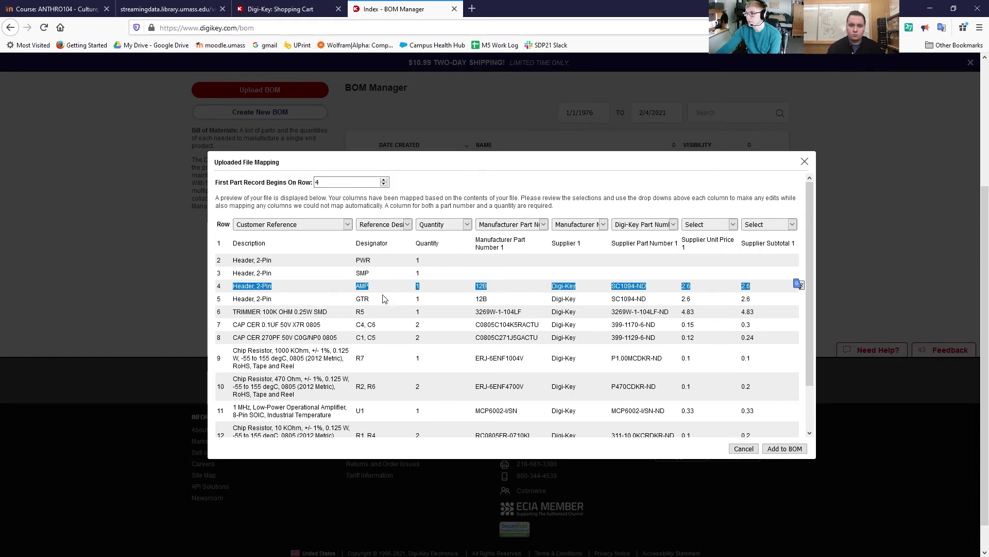
pyautogui.click(784, 448)
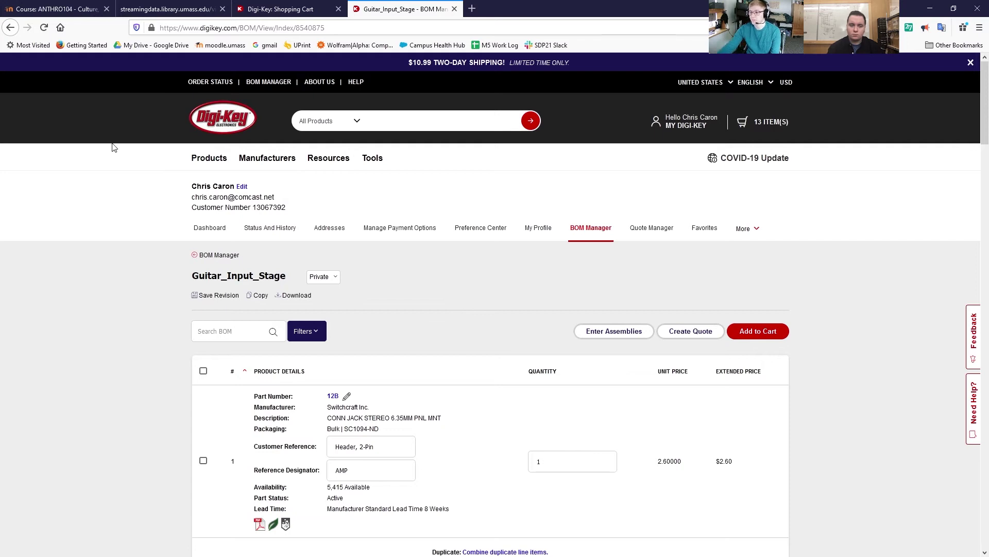
# Scroll the Guitar_Input_Stage BOM from the 12B jacks down to the KEMET C0805C104K5RACTU capacitors.
pyautogui.scroll(-1, 919, 264)
pyautogui.moveTo(984, 109); pyautogui.dragTo(963, 95)
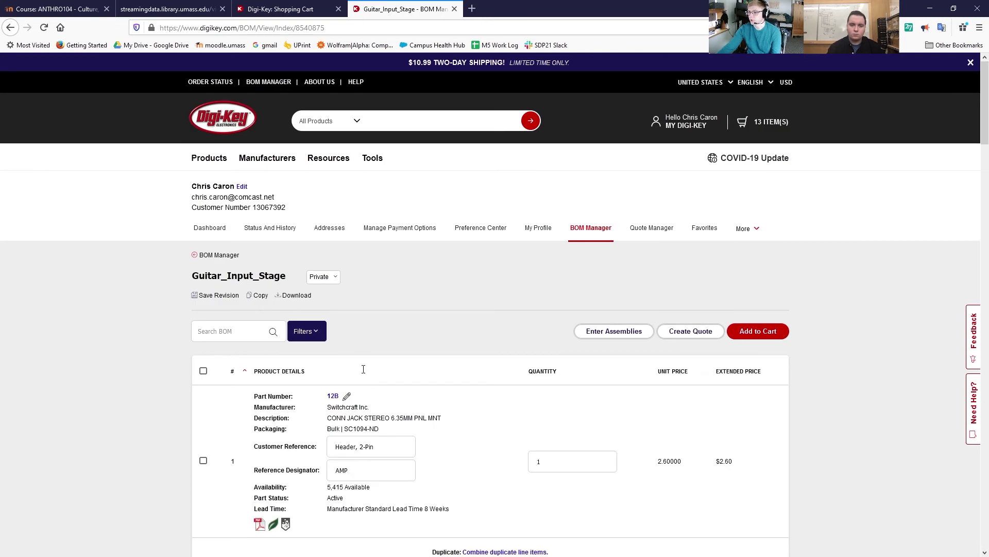
pyautogui.scroll(-6, 363, 369)
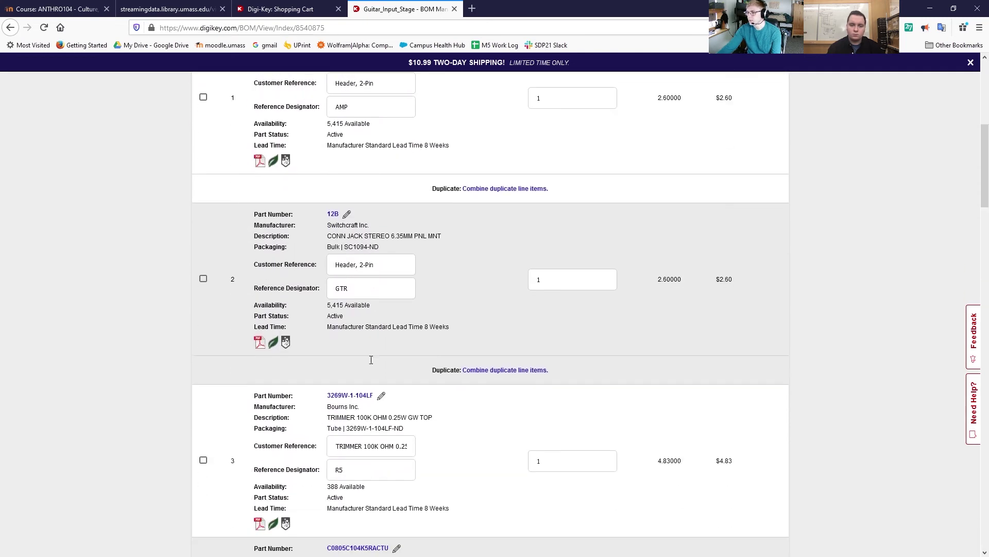
pyautogui.scroll(-4, 371, 359)
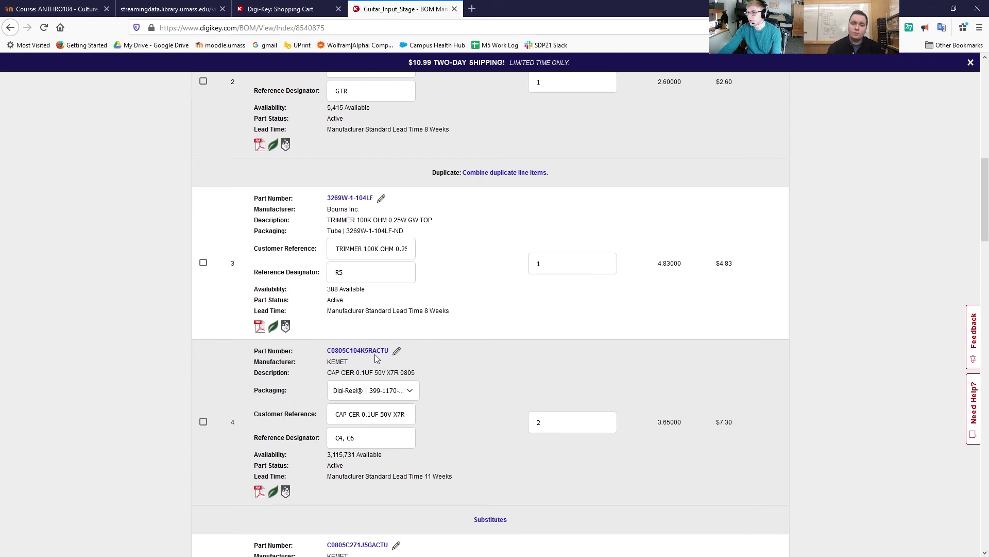
pyautogui.scroll(-1, 376, 358)
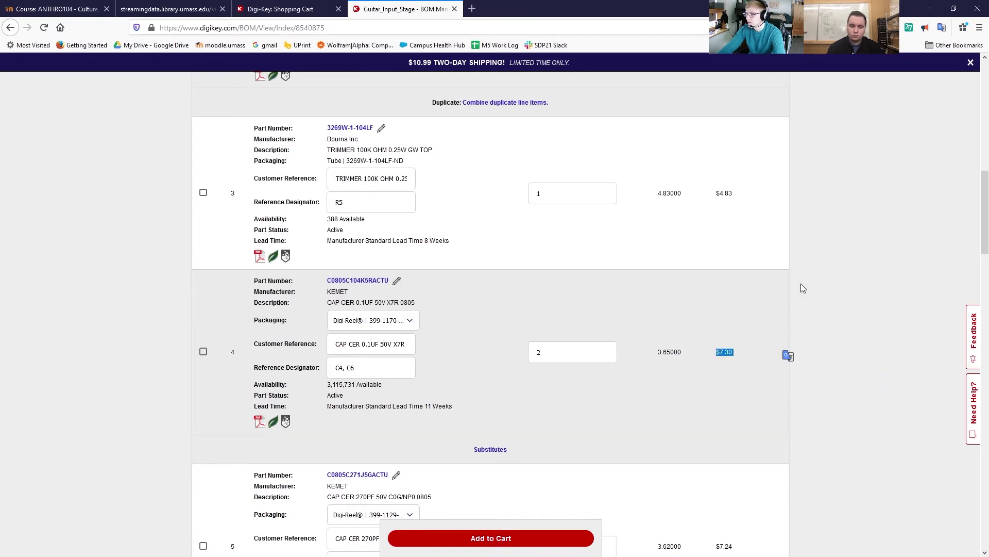
pyautogui.click(770, 279)
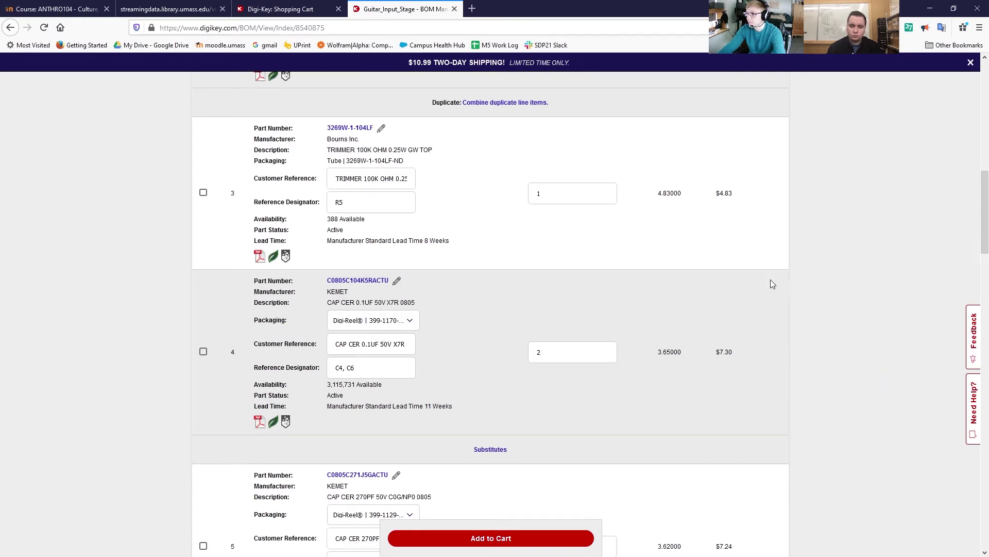
# Switch the 0.1UF capacitor and all similar parts to Cut Tape (CT), then review the lines.
pyautogui.click(410, 322)
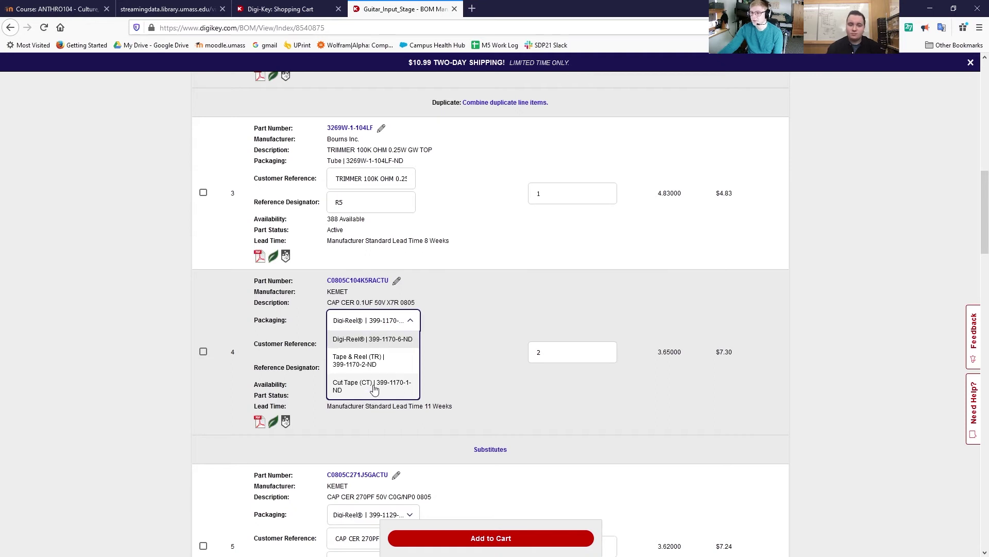
pyautogui.click(371, 388)
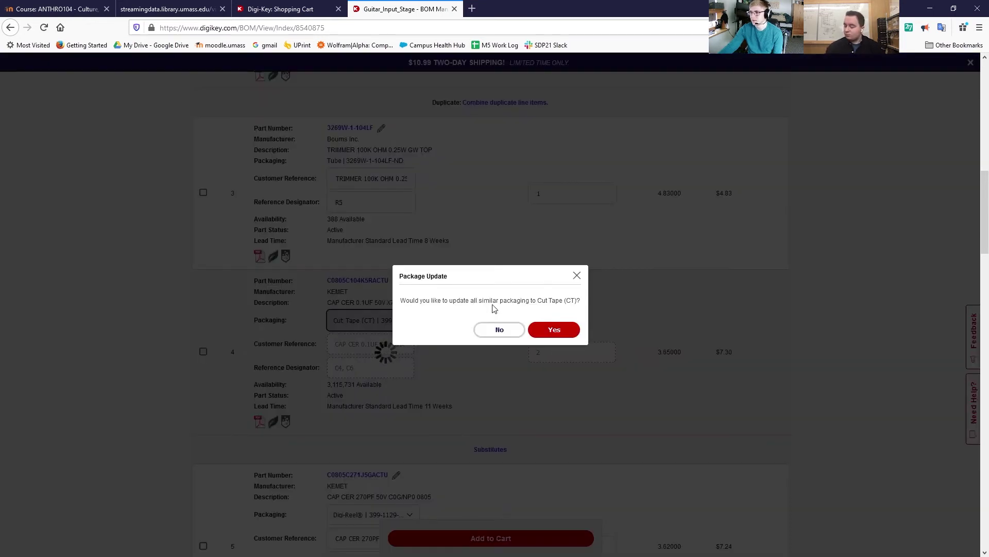
pyautogui.click(555, 332)
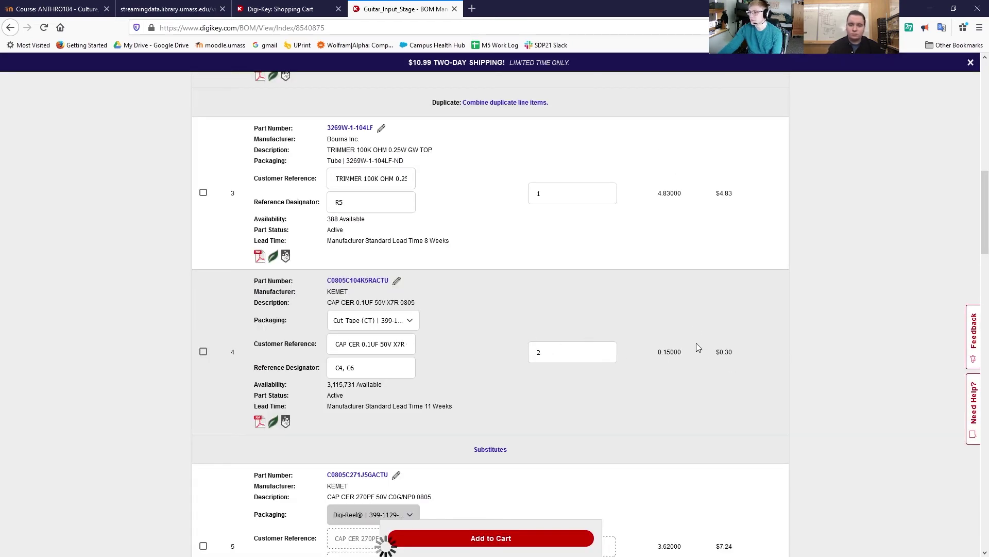
pyautogui.scroll(-1, 700, 338)
pyautogui.scroll(-10, 699, 338)
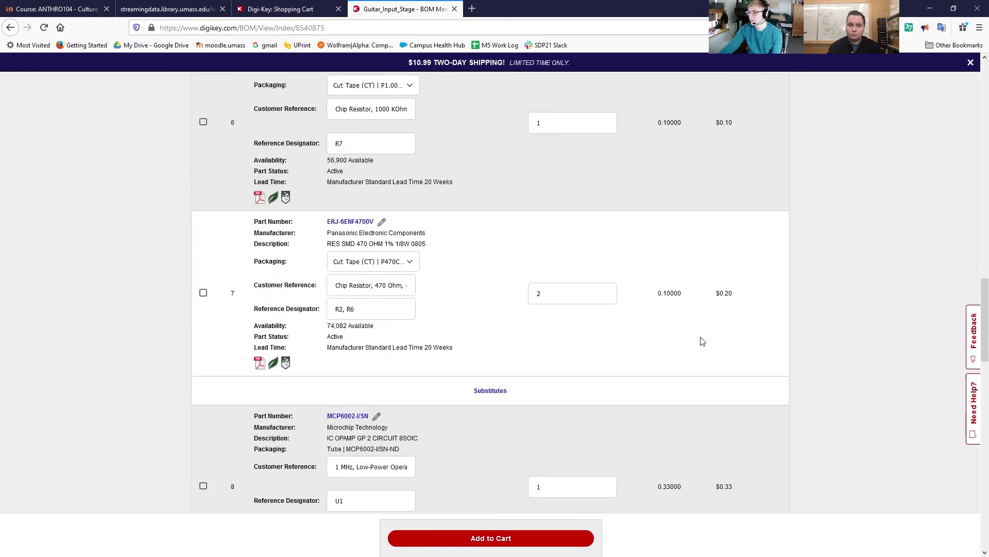
pyautogui.scroll(-10, 707, 346)
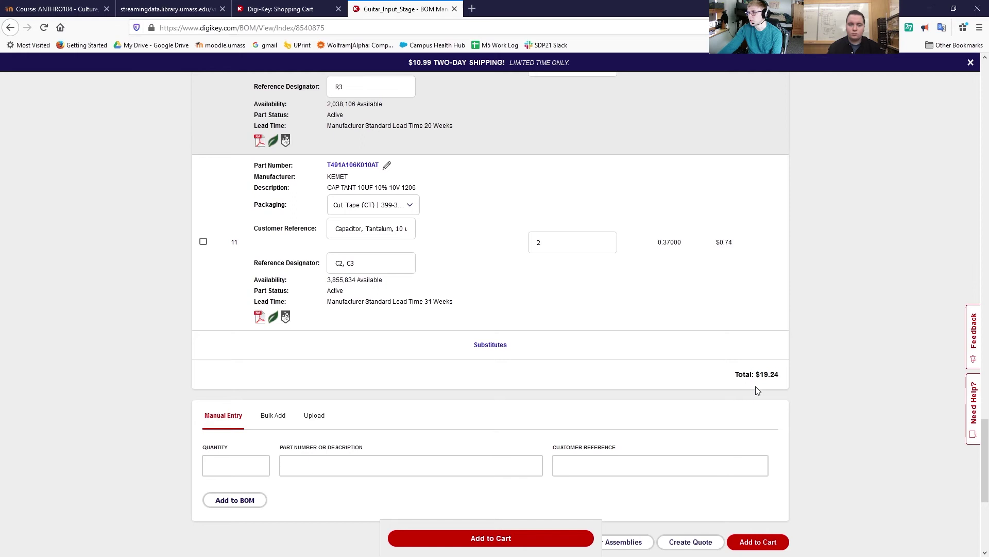
pyautogui.scroll(6, 642, 334)
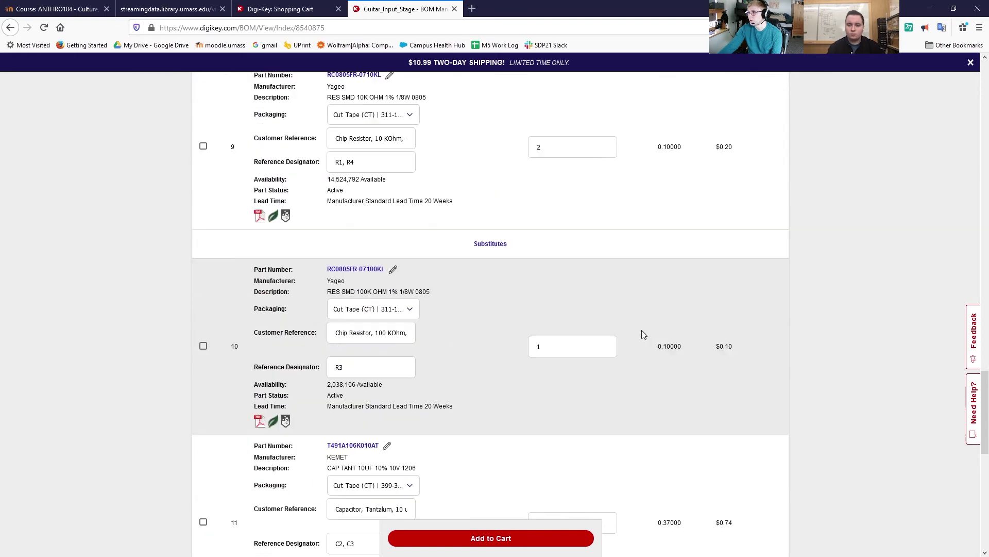
pyautogui.scroll(15, 642, 331)
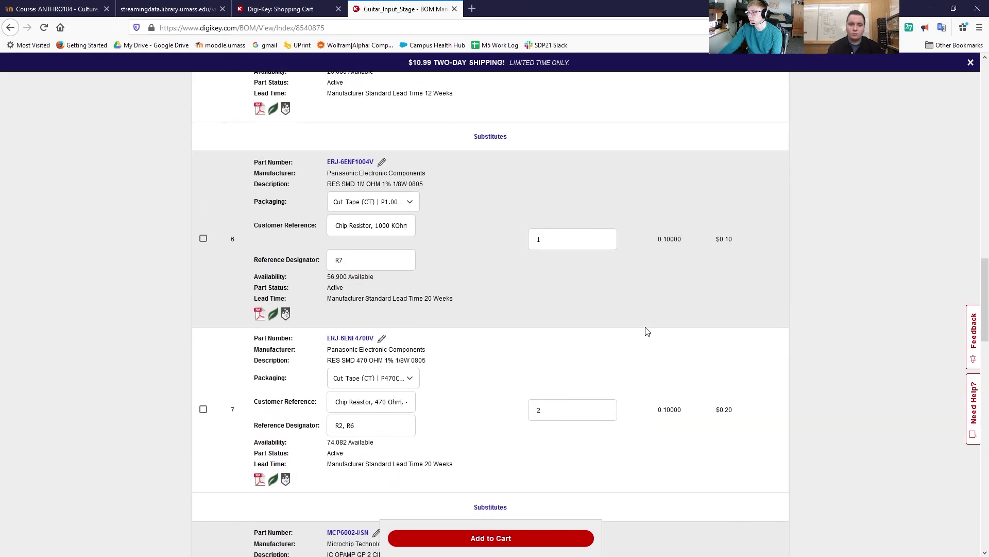
pyautogui.scroll(10, 648, 331)
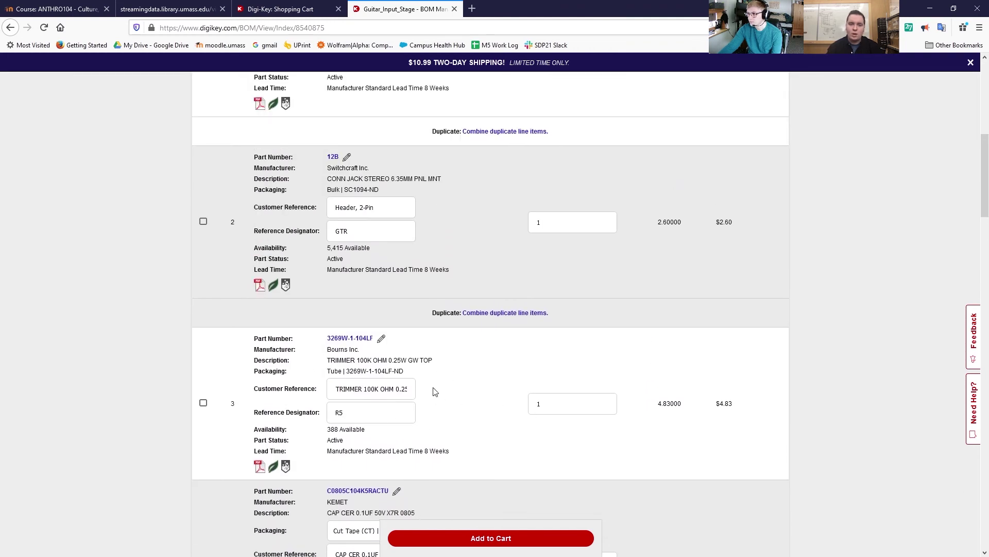
pyautogui.scroll(1, 563, 413)
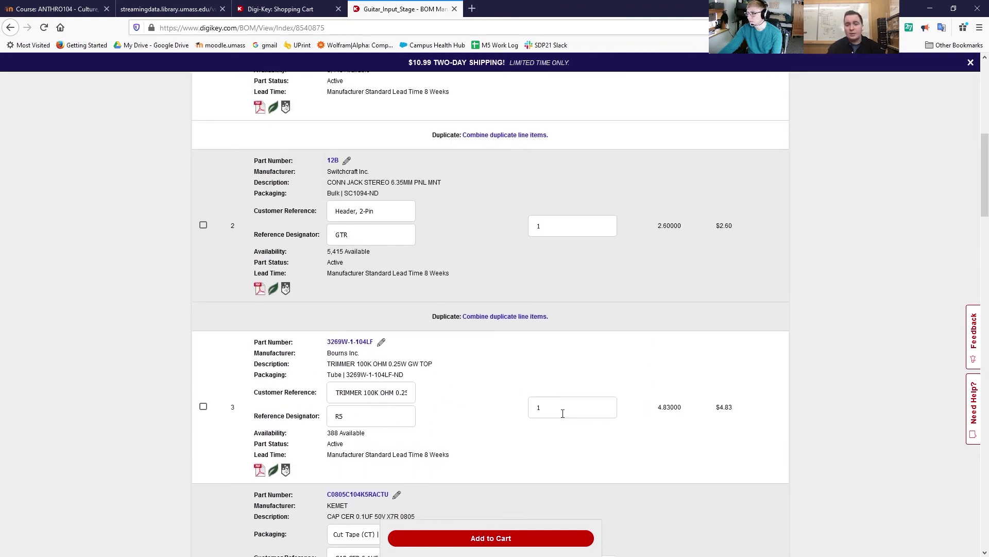
pyautogui.scroll(2, 518, 301)
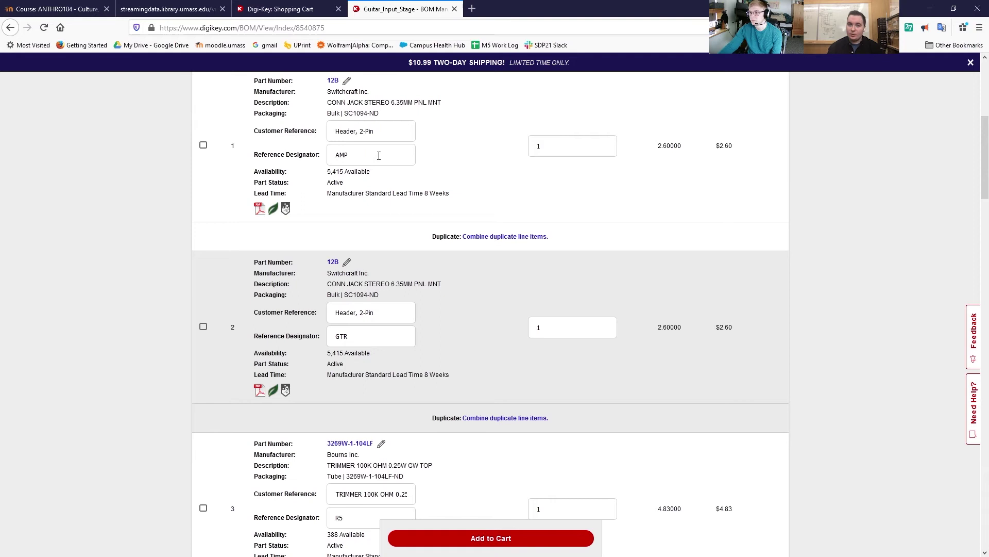
pyautogui.scroll(-4, 472, 256)
pyautogui.scroll(3, 467, 257)
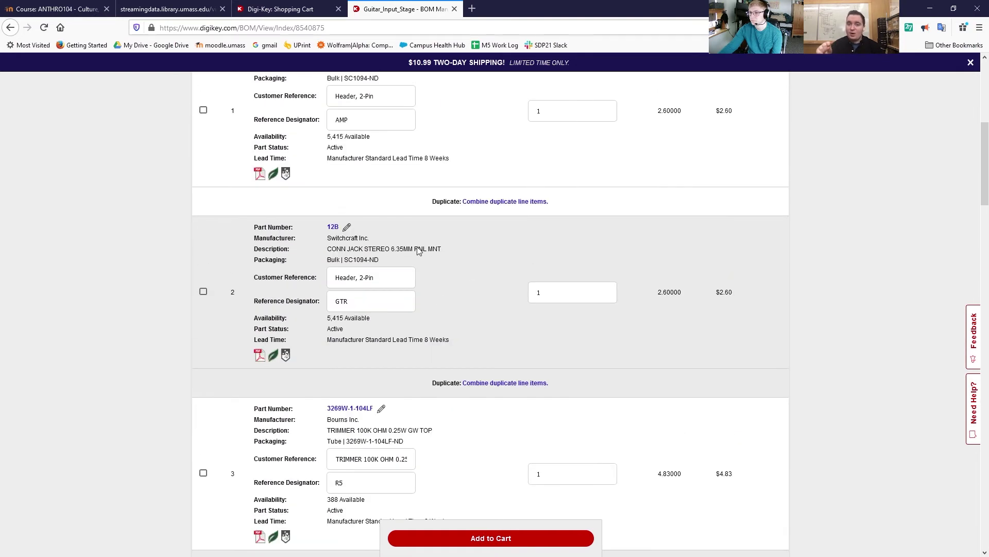
pyautogui.scroll(1, 418, 251)
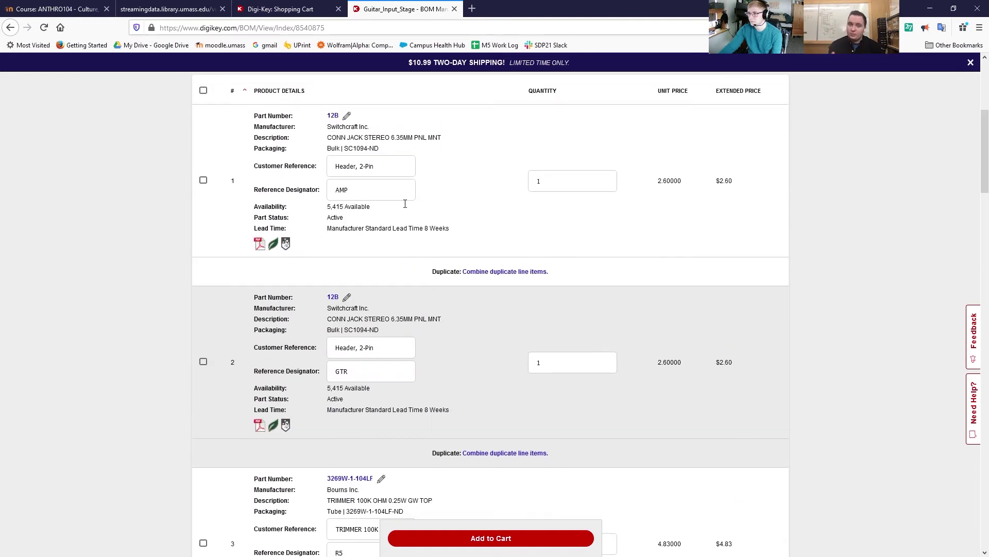
pyautogui.scroll(1, 393, 245)
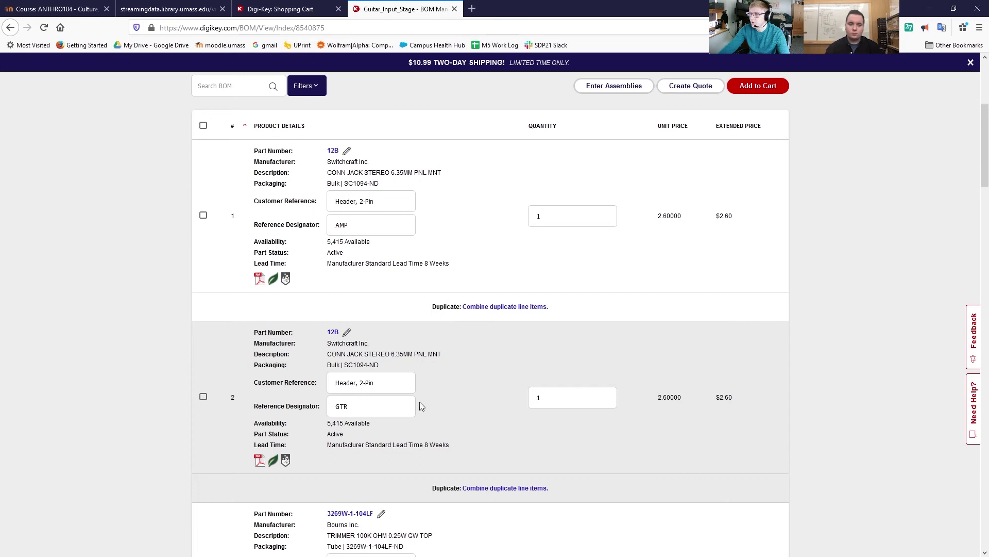
# Give row 1 designators 'AMP, GTR' and quantity 2, then delete the duplicate 12B row.
pyautogui.write(',')
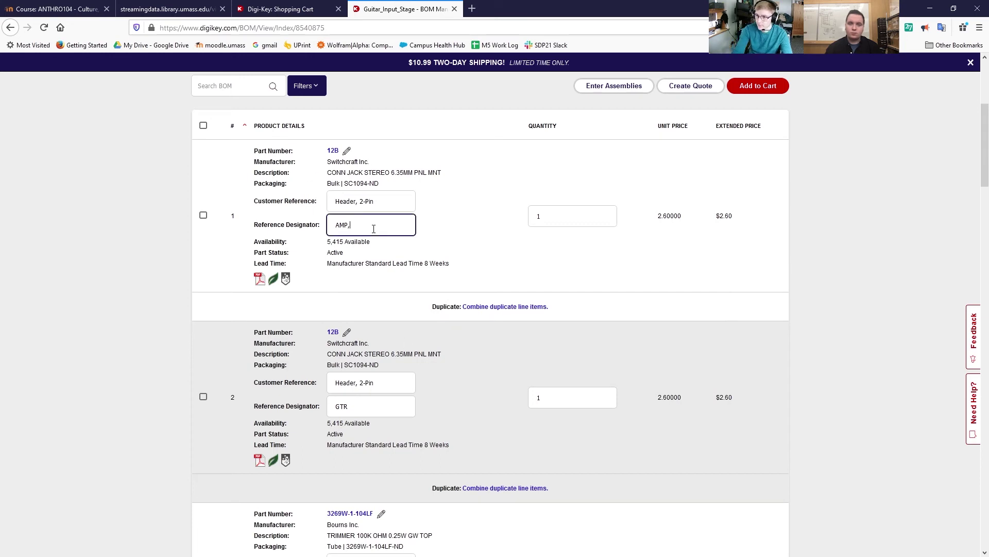
pyautogui.write(' GTR')
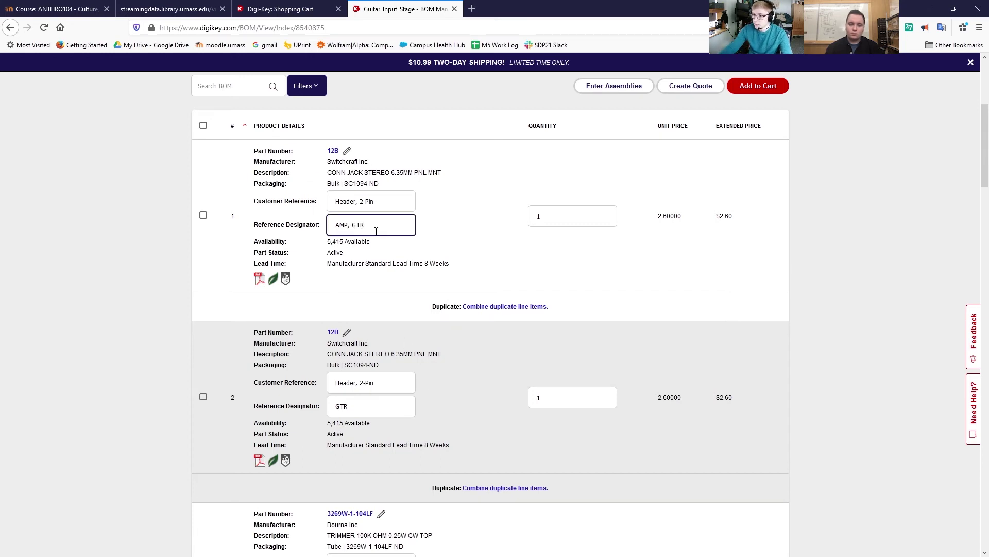
pyautogui.click(371, 401)
pyautogui.click(567, 217)
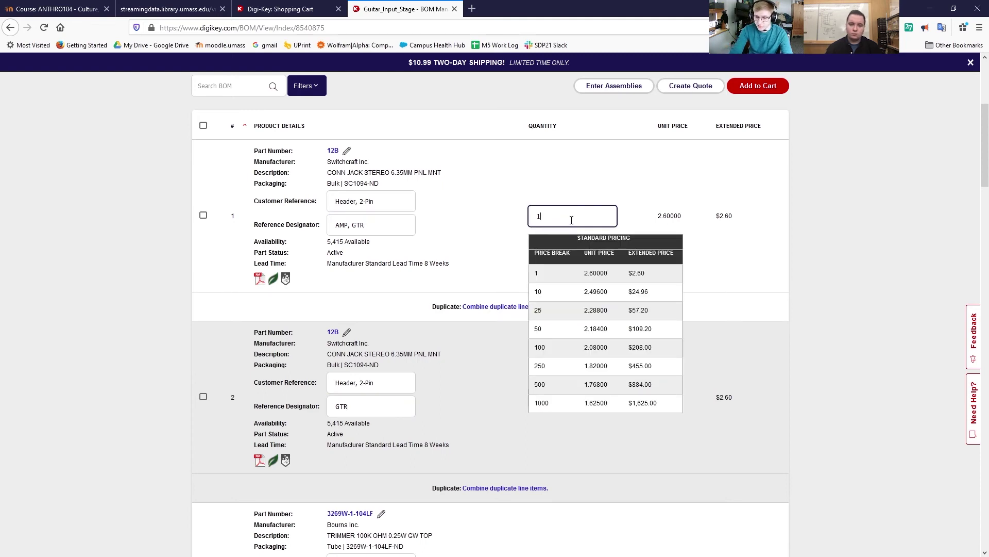
pyautogui.press('BackSpace')
pyautogui.write('2')
pyautogui.click(871, 247)
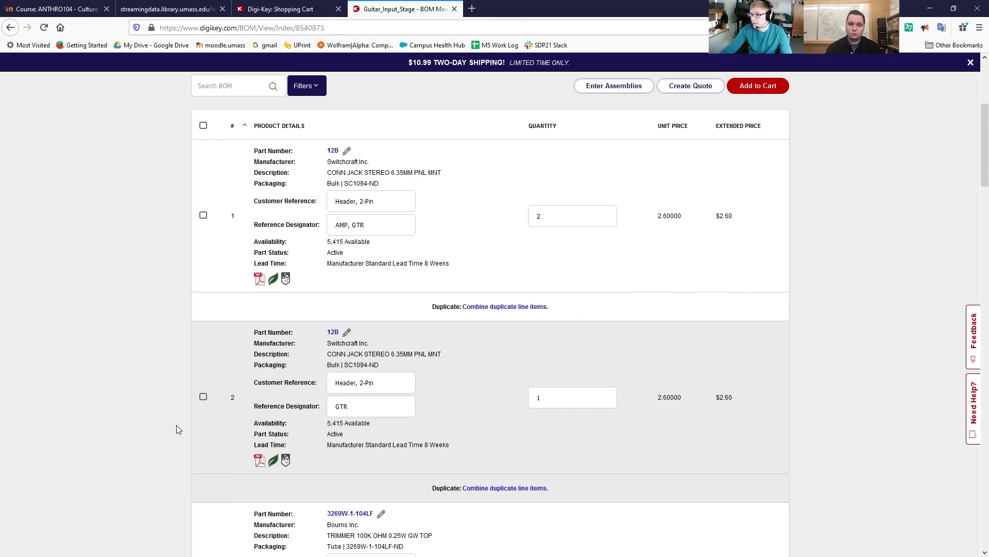
pyautogui.click(203, 396)
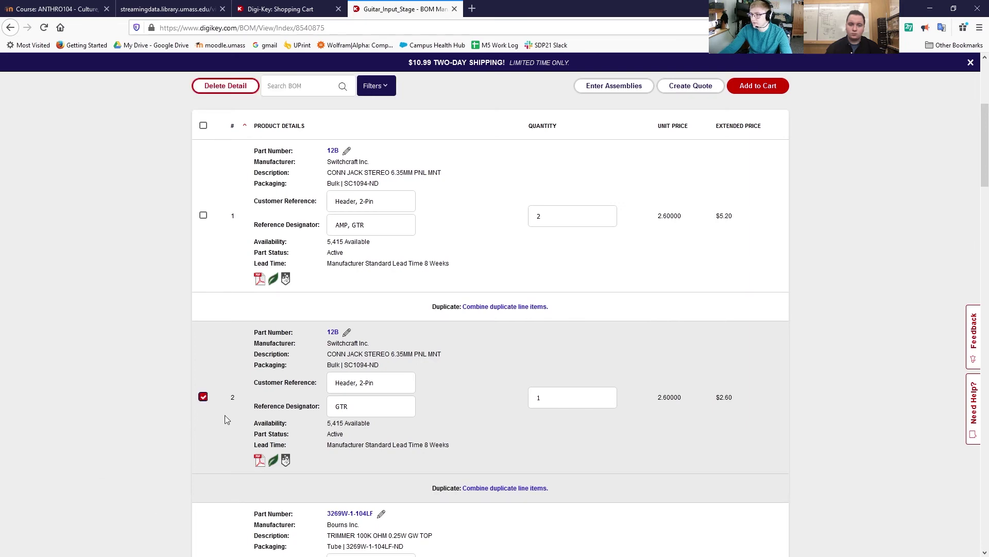
pyautogui.click(225, 87)
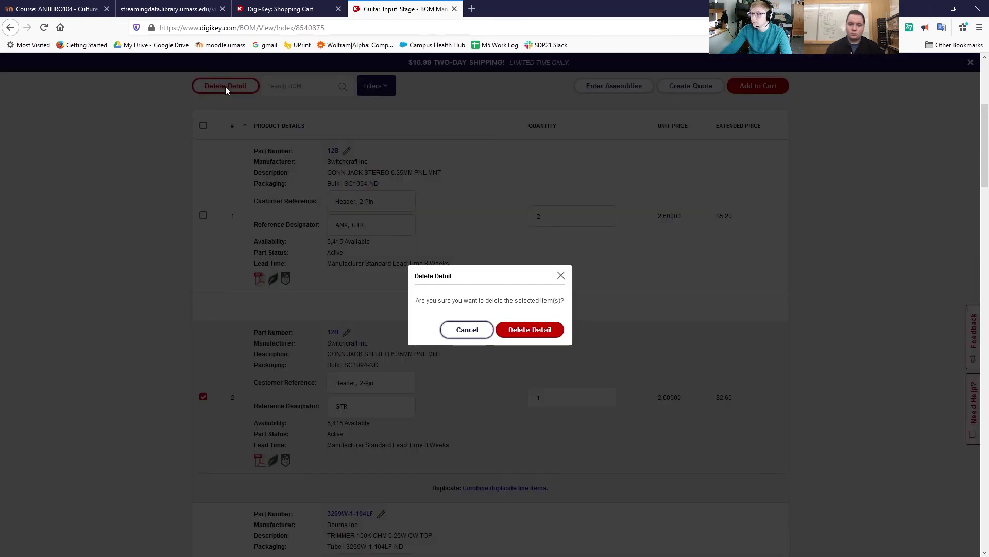
pyautogui.click(531, 330)
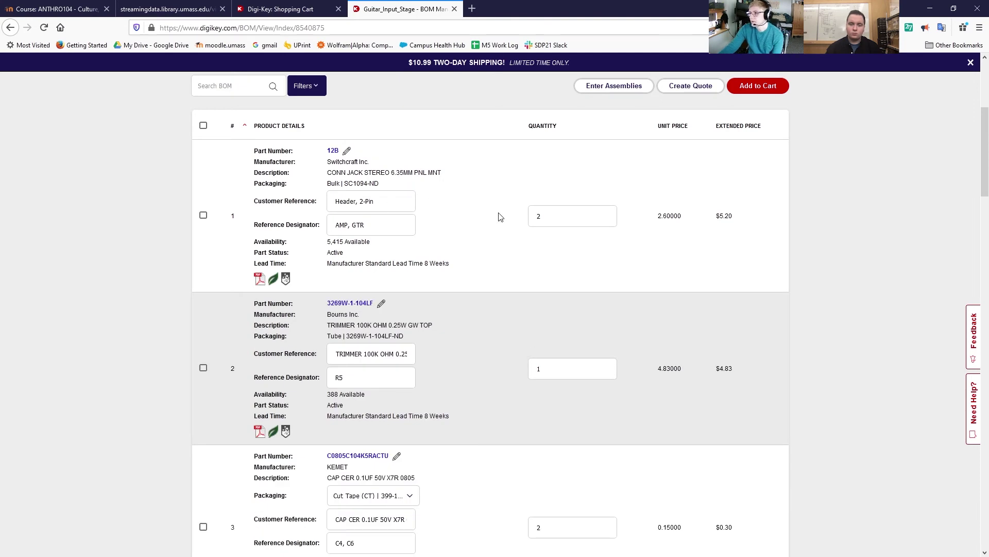
# Replace the 12B jack's customer reference with 'Cable Jack' and scroll down to the $12.24 total.
pyautogui.tripleClick(389, 203)
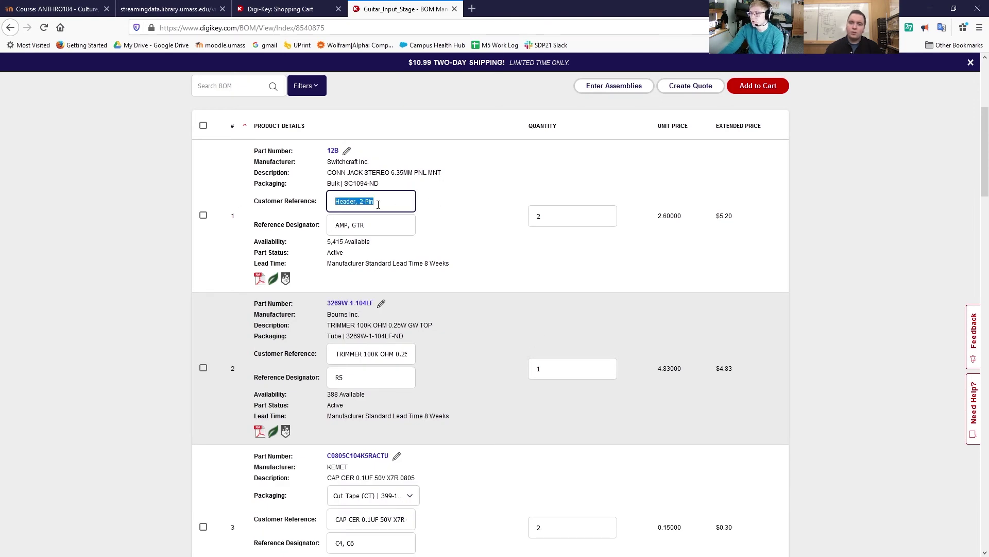
pyautogui.press('BackSpace')
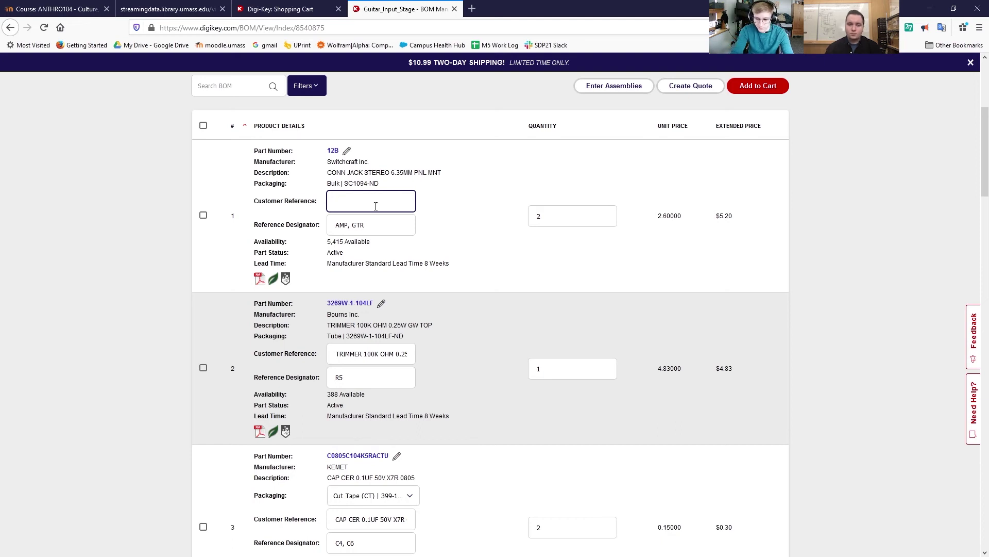
pyautogui.write('Cable J')
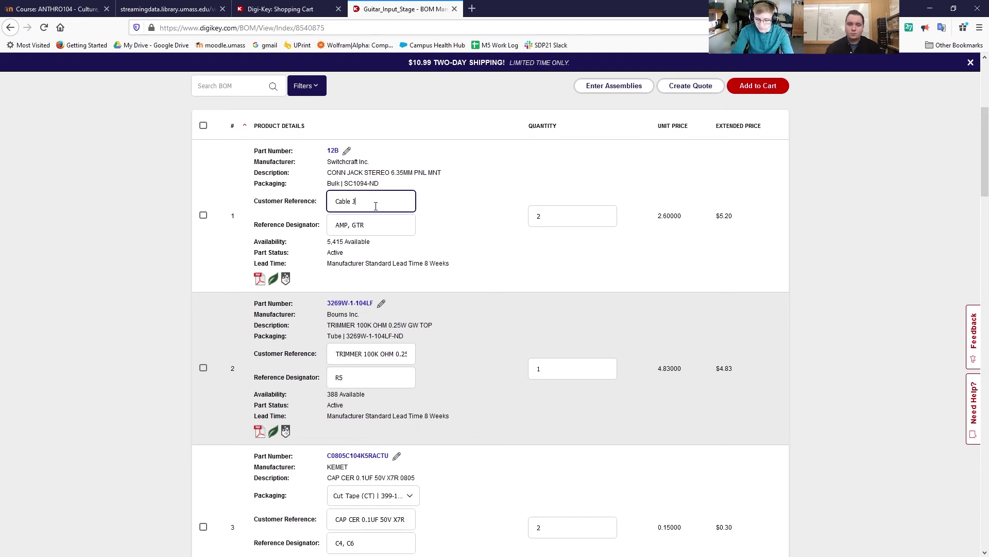
pyautogui.write('ack')
pyautogui.tripleClick(469, 203)
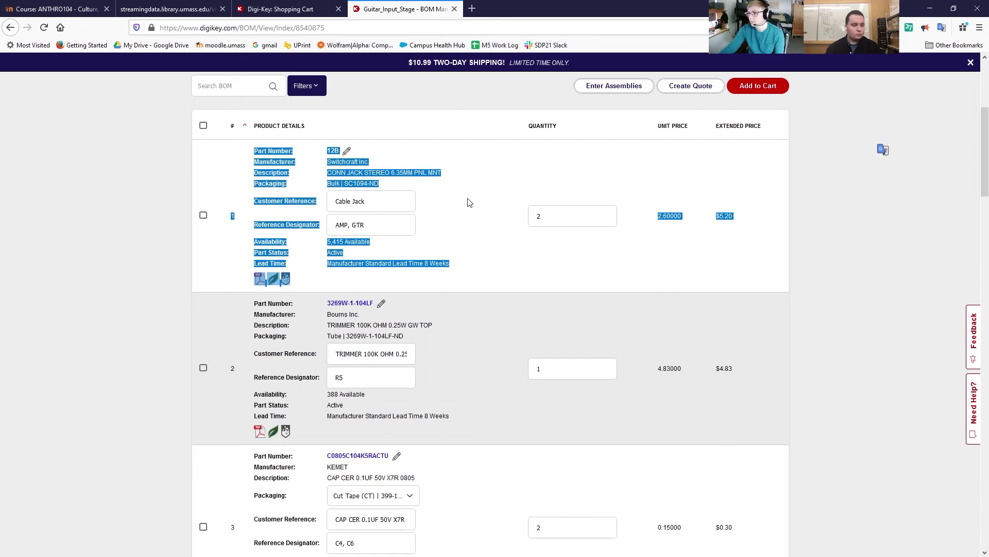
pyautogui.click(818, 162)
pyautogui.scroll(-3, 802, 132)
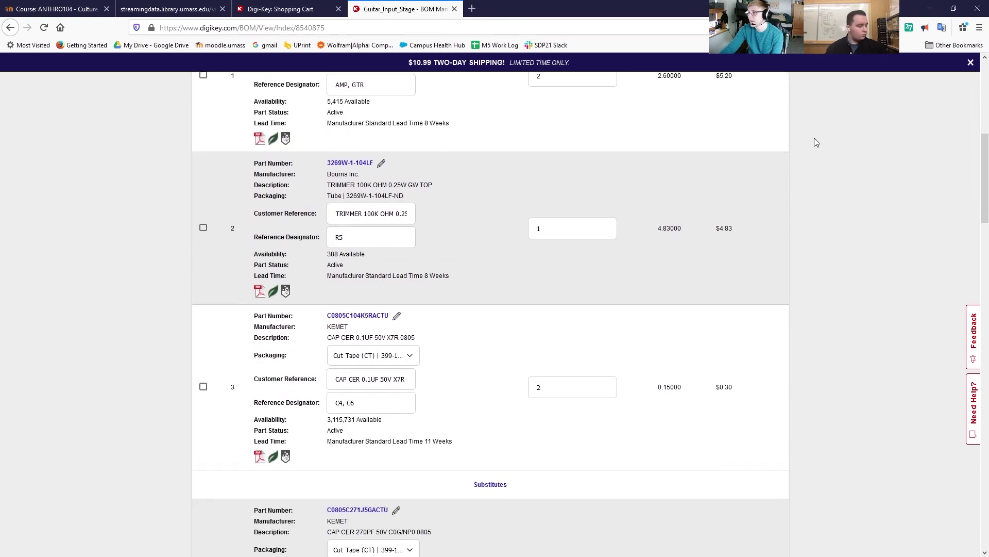
pyautogui.scroll(-10, 824, 145)
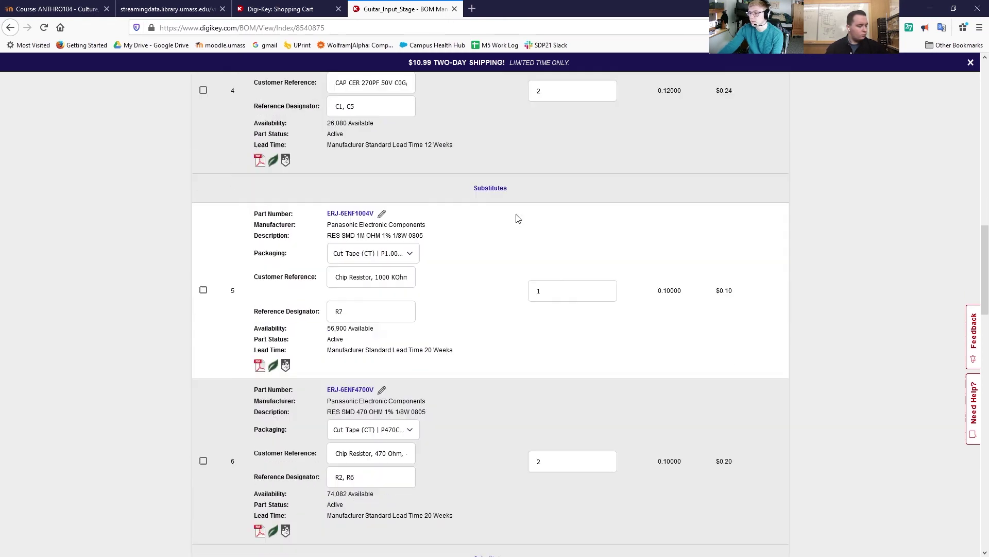
pyautogui.scroll(-13, 620, 215)
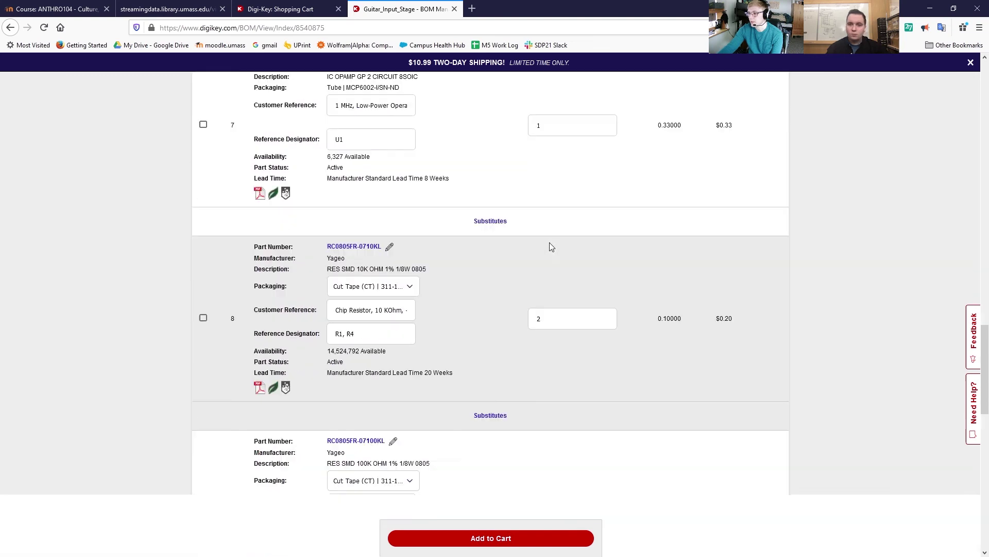
pyautogui.scroll(-9, 549, 248)
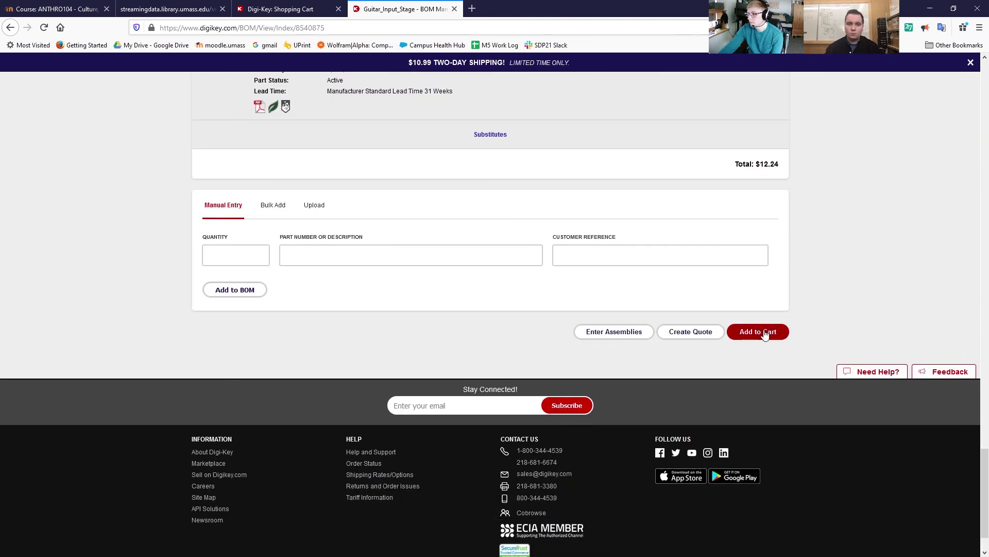
# Add 6 assemblies of the BOM to a New Cart.
pyautogui.click(613, 338)
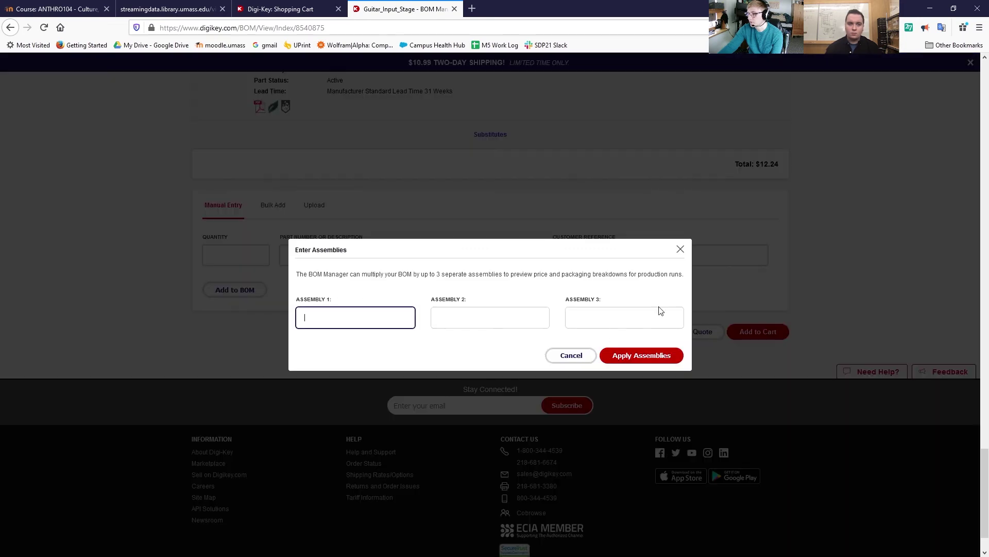
pyautogui.click(680, 250)
pyautogui.click(759, 332)
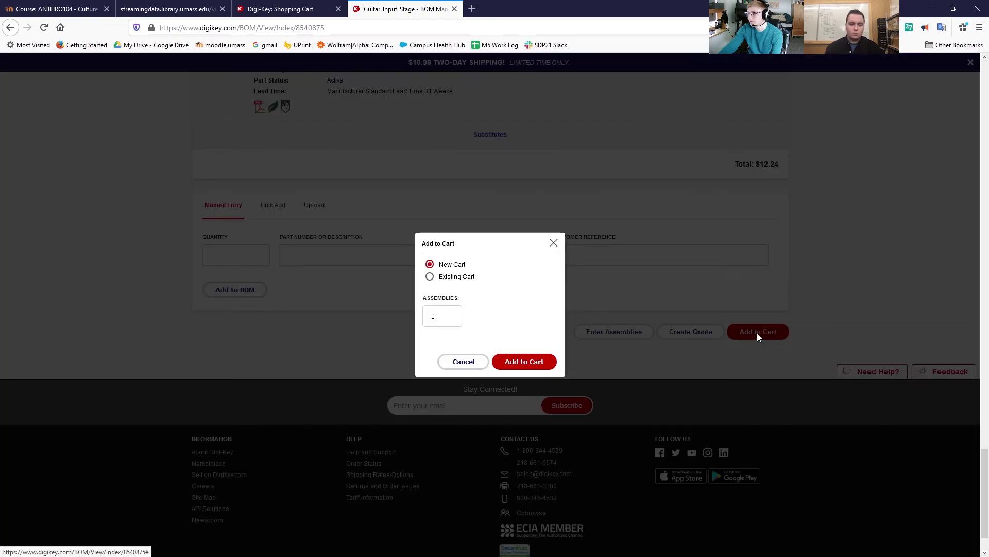
pyautogui.doubleClick(436, 317)
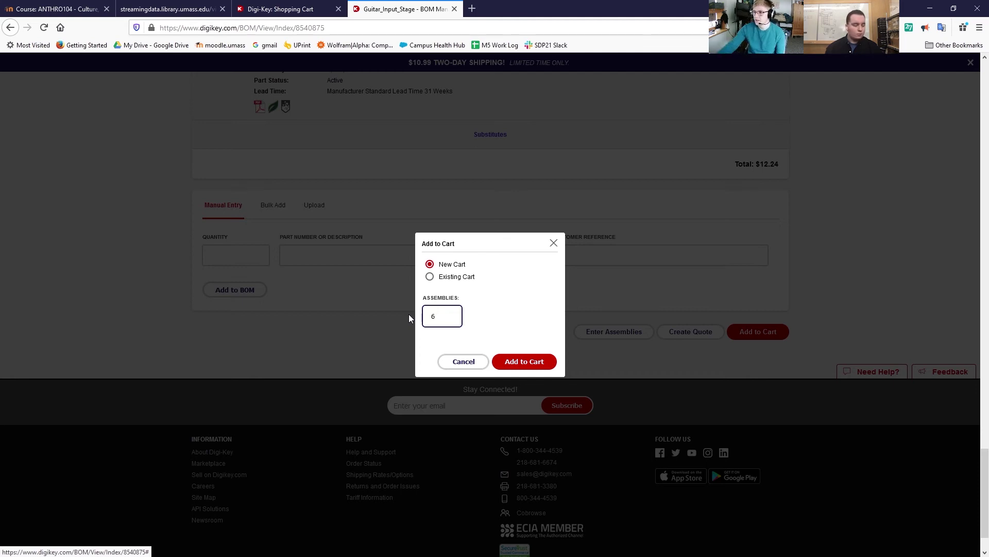
pyautogui.click(524, 363)
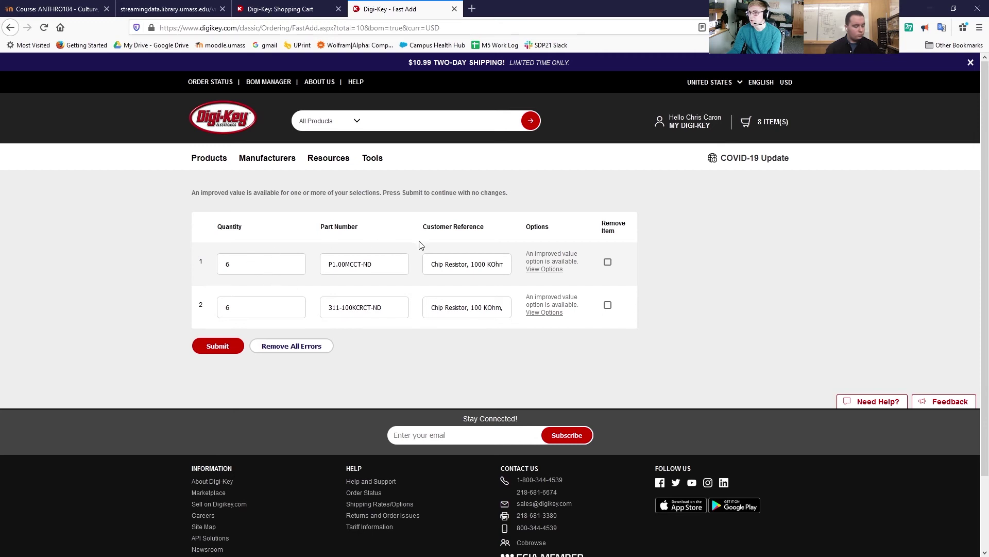
# Add the 1M and 100K chip resistors to the cart at the 10-unit quantity each.
pyautogui.click(544, 270)
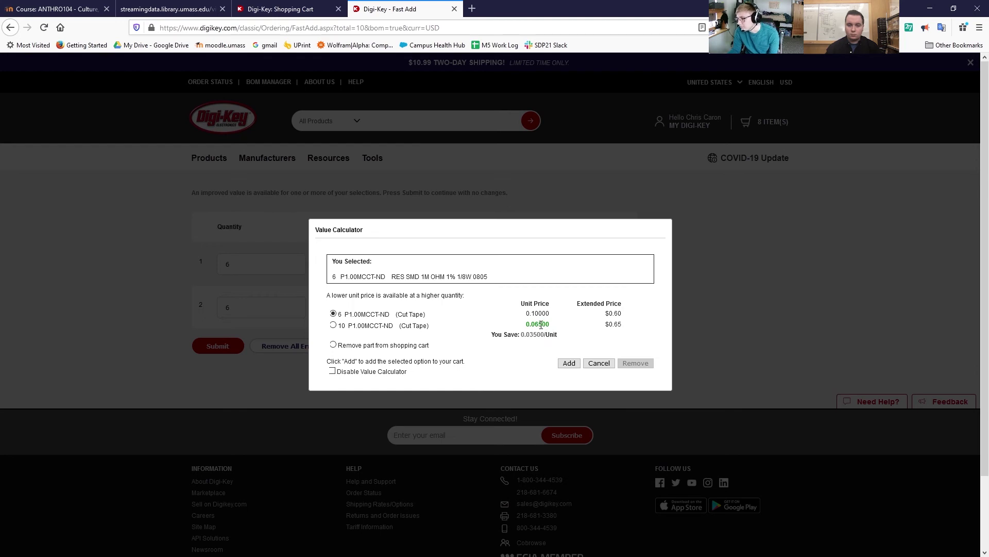
pyautogui.click(333, 325)
pyautogui.click(570, 369)
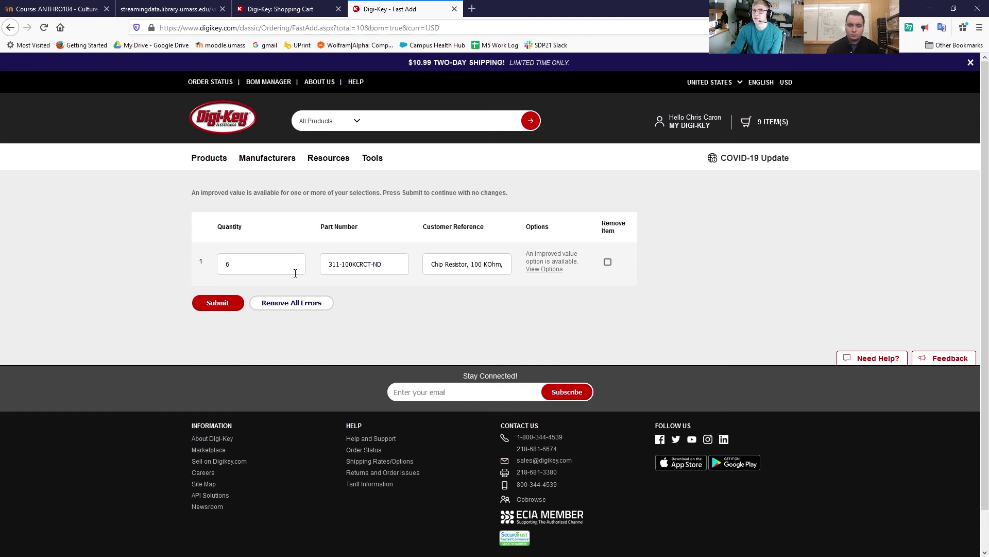
pyautogui.click(553, 270)
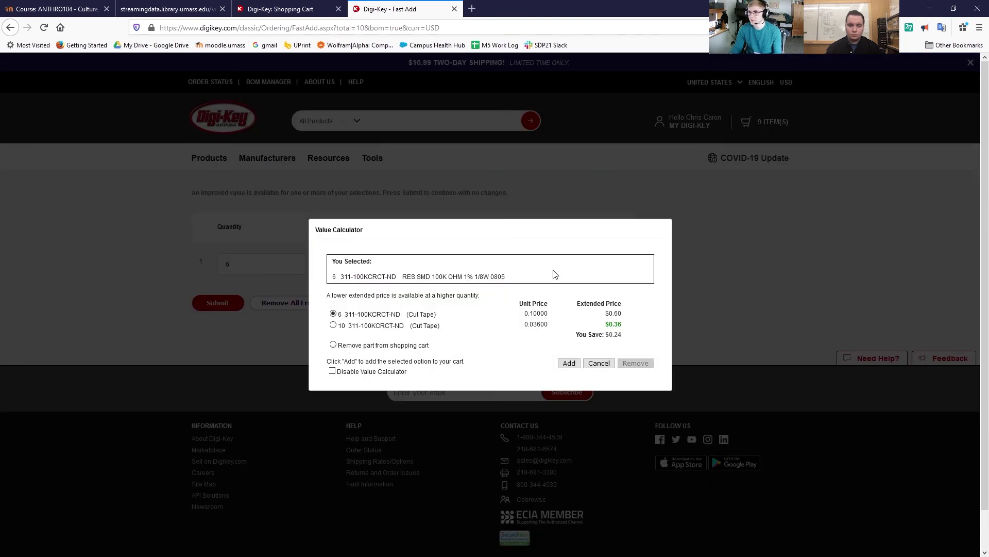
pyautogui.click(333, 325)
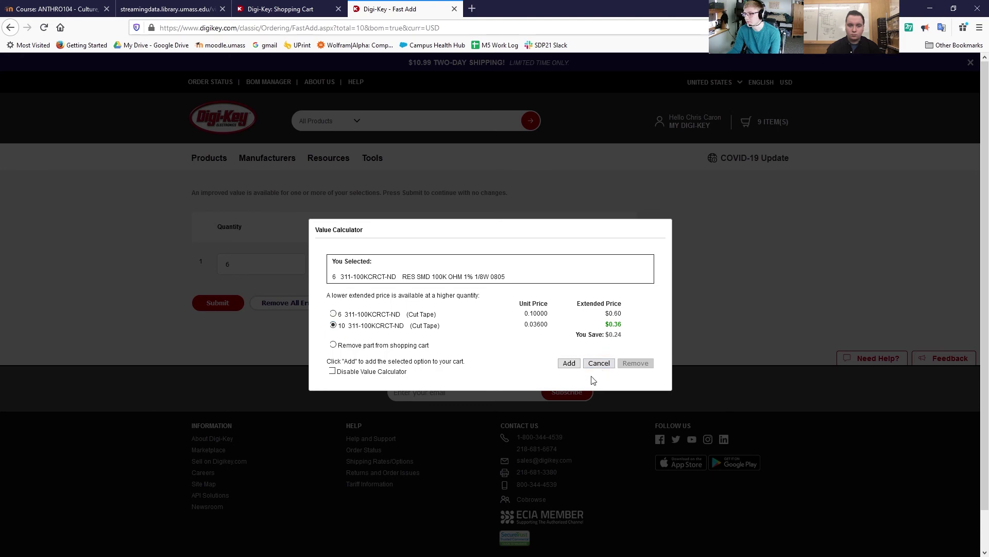
pyautogui.click(571, 365)
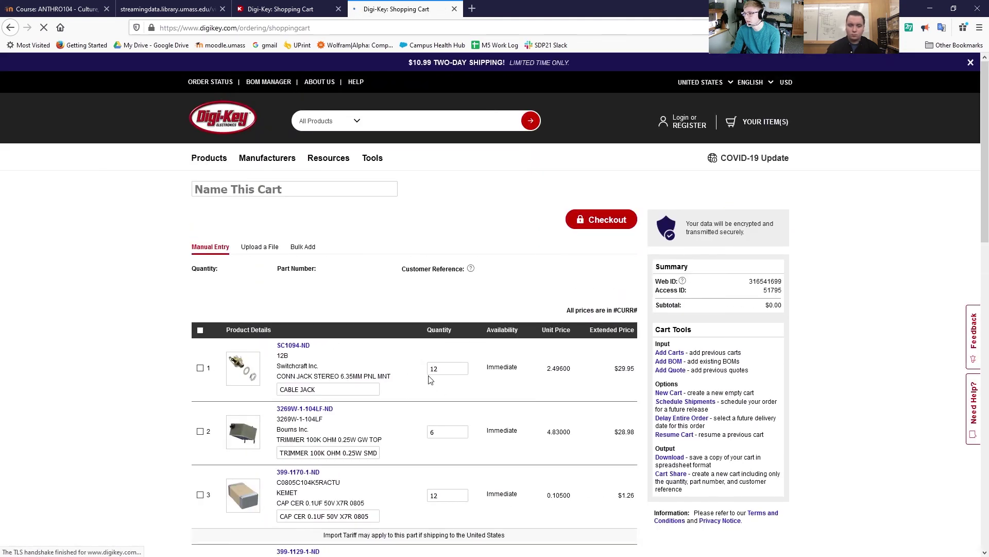
pyautogui.scroll(-2, 397, 348)
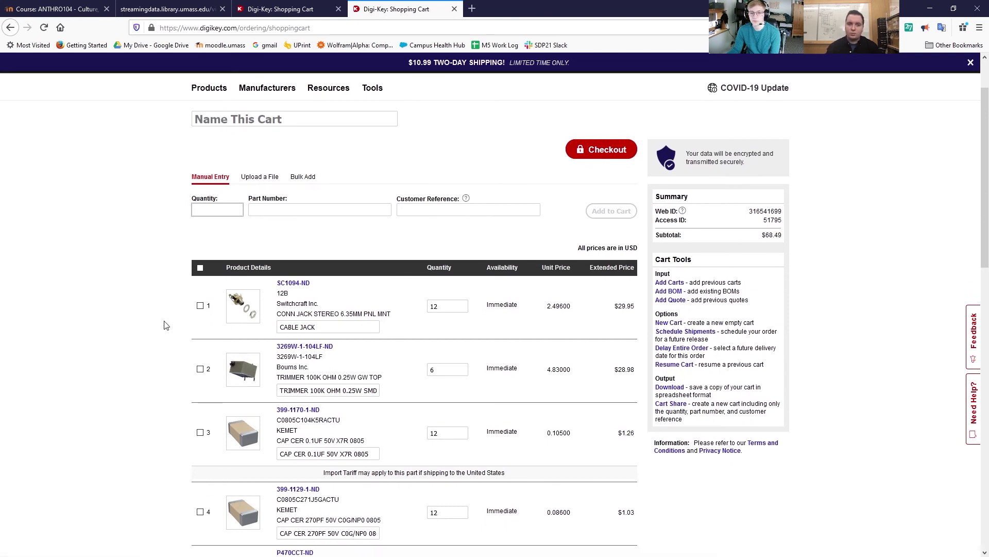
pyautogui.scroll(-3, 155, 319)
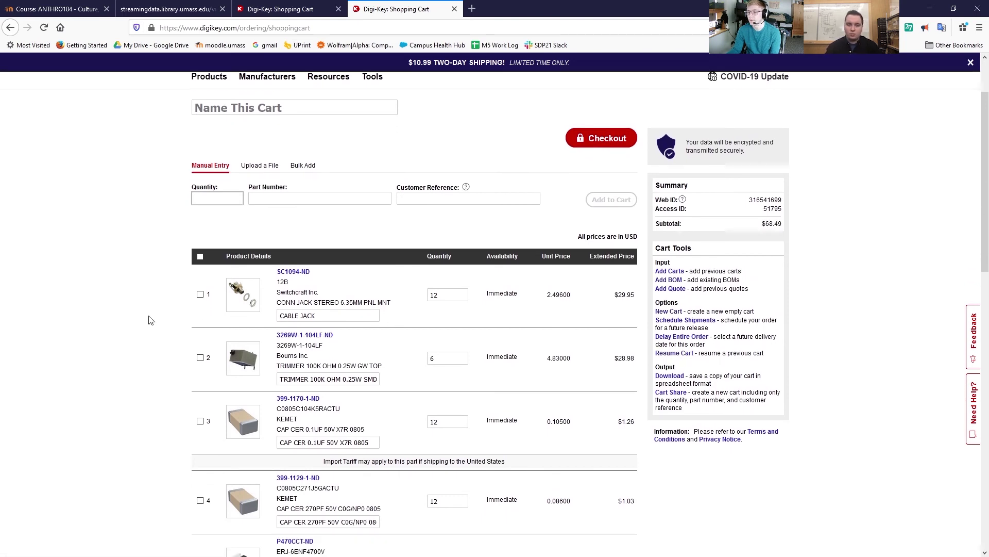
pyautogui.scroll(2, 66, 311)
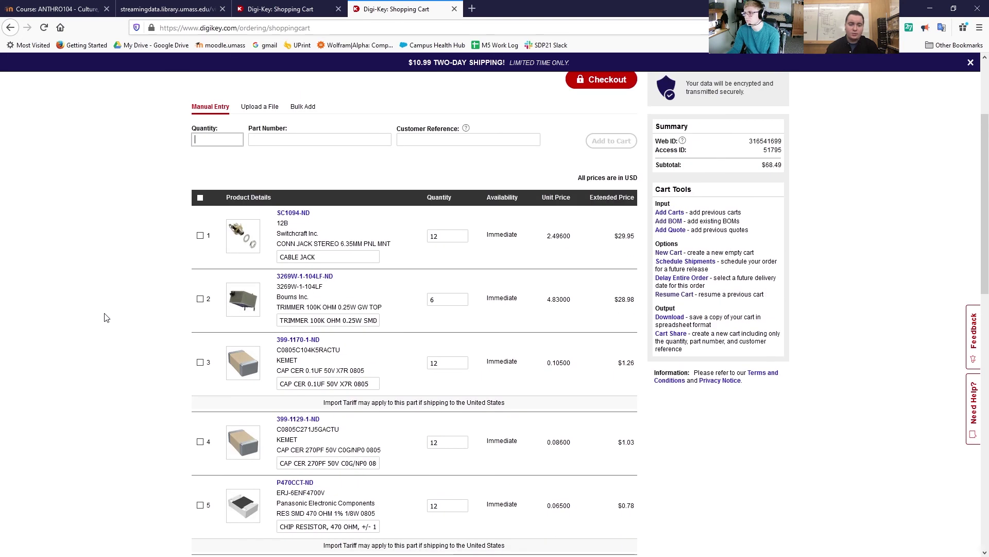
pyautogui.scroll(-1, 93, 282)
pyautogui.scroll(1, 123, 273)
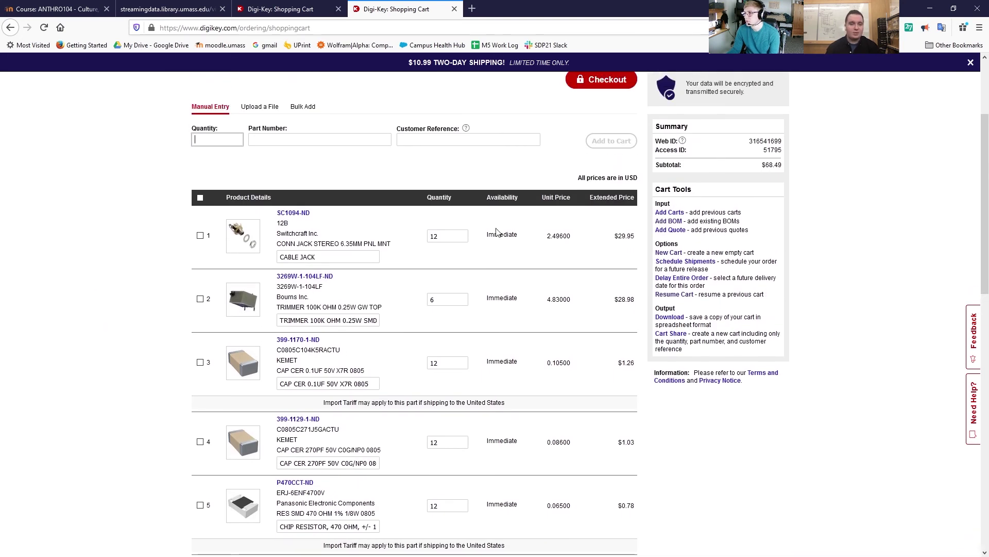
pyautogui.scroll(1, 138, 240)
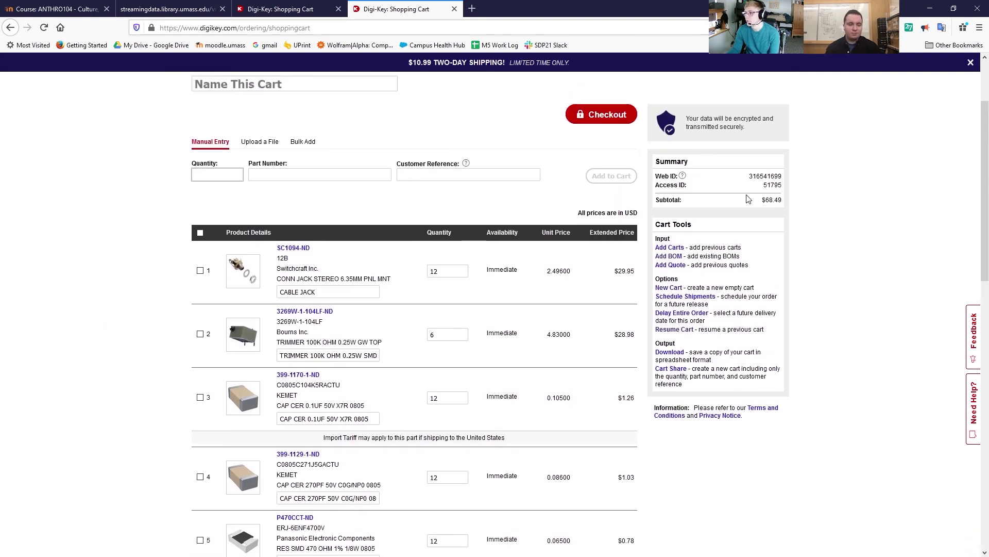
pyautogui.moveTo(759, 201); pyautogui.dragTo(813, 205)
pyautogui.click(827, 199)
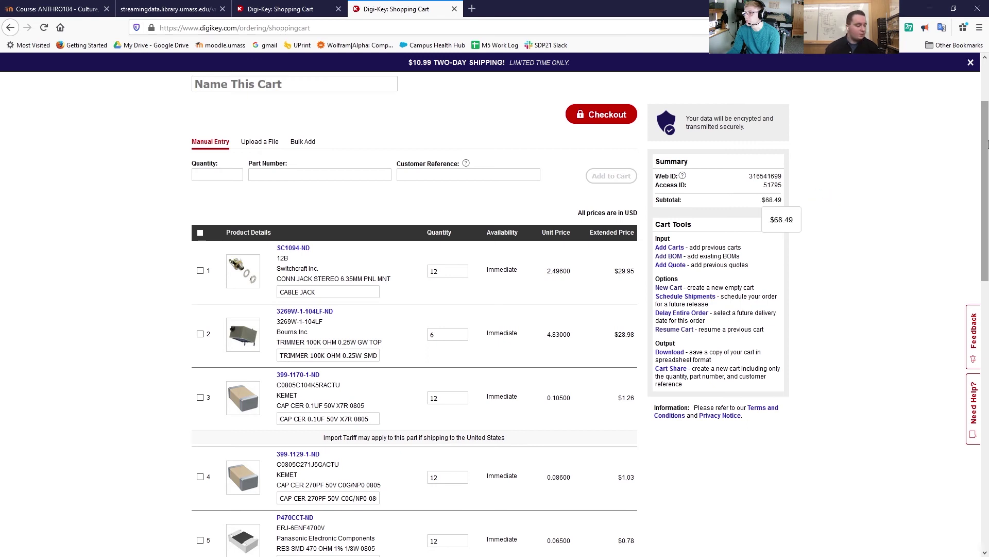
pyautogui.scroll(-5, 552, 313)
pyautogui.scroll(-6, 552, 314)
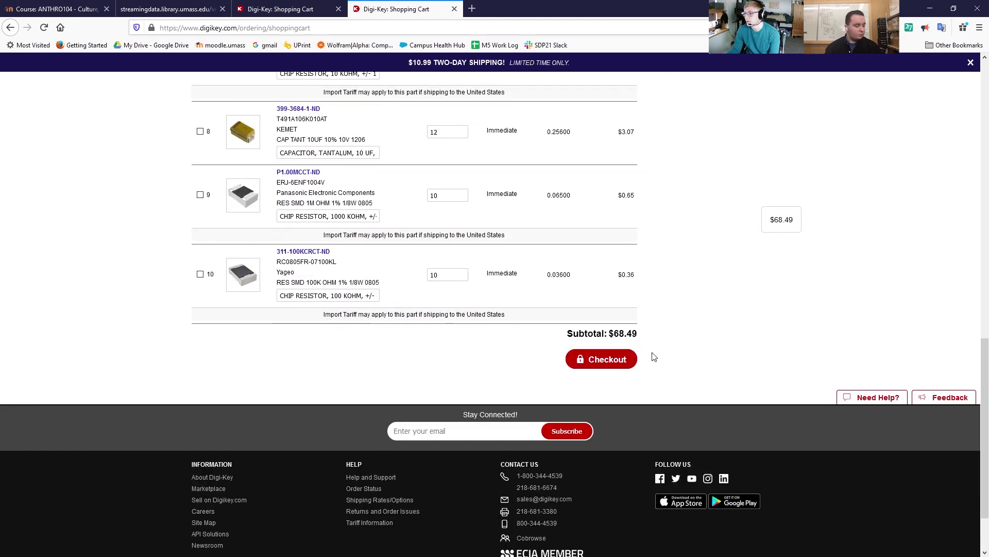
pyautogui.scroll(10, 702, 382)
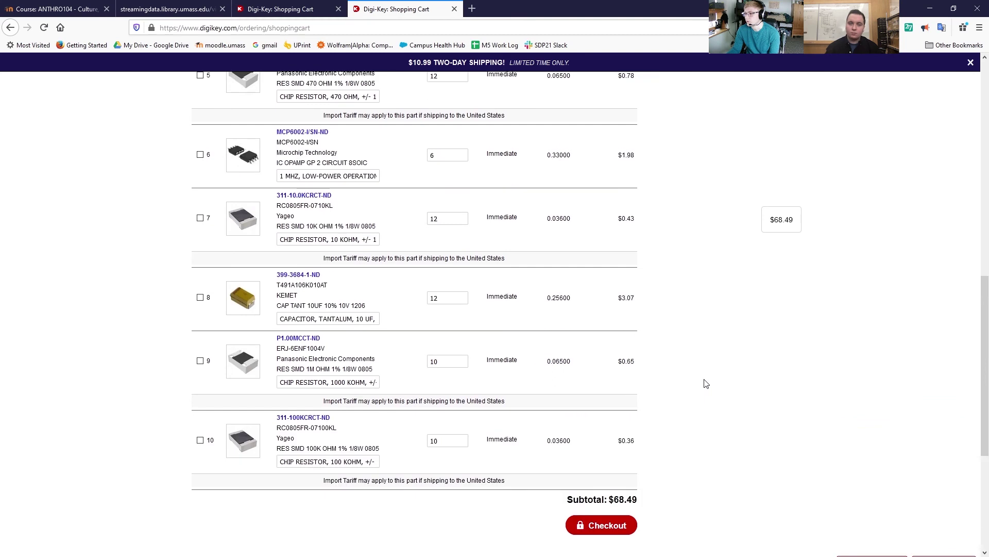
pyautogui.scroll(3, 165, 376)
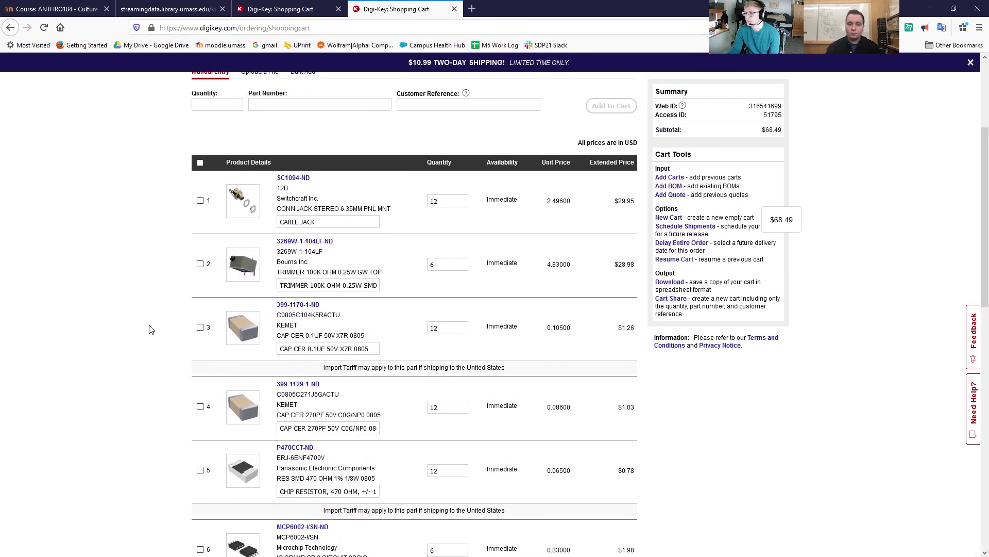
# Enter 'Guitar Input PCB Rev1' as the cart name, keeping 10 items at $68.49.
pyautogui.click(237, 157)
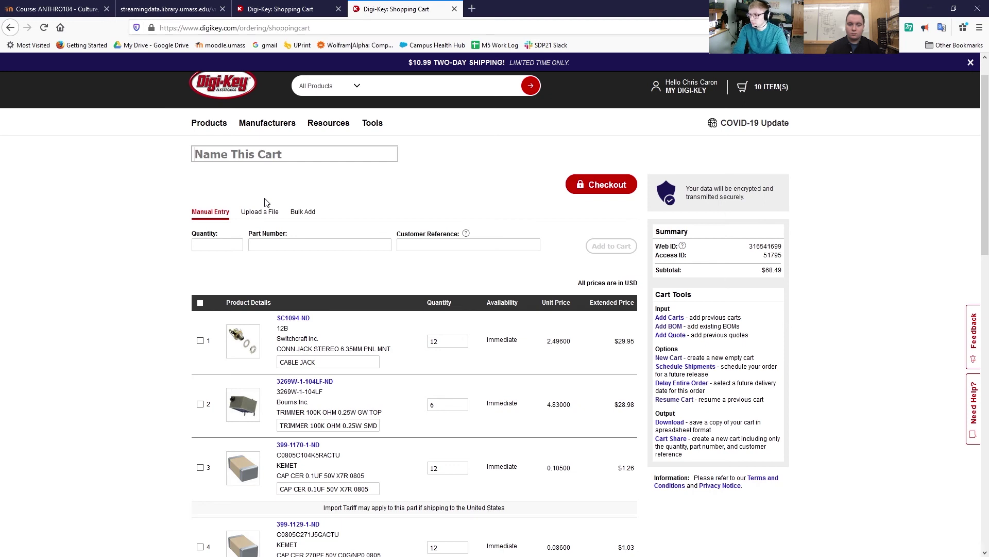
pyautogui.write('Gui')
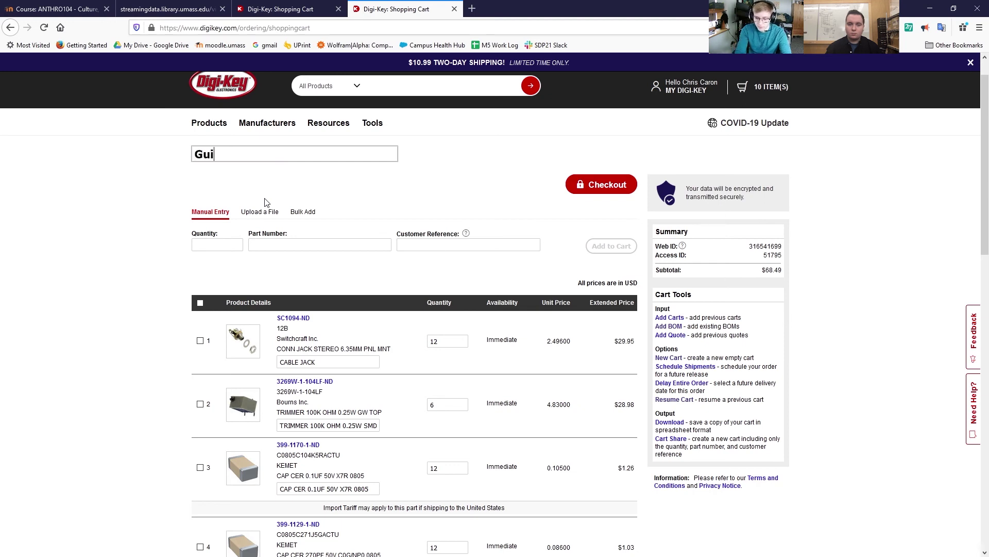
pyautogui.write('tar I')
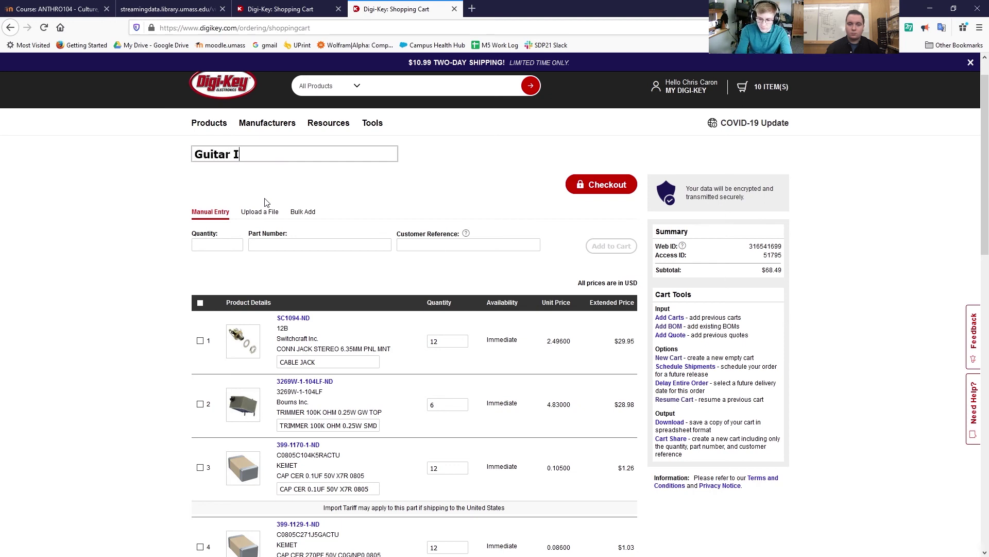
pyautogui.write('nput PCB')
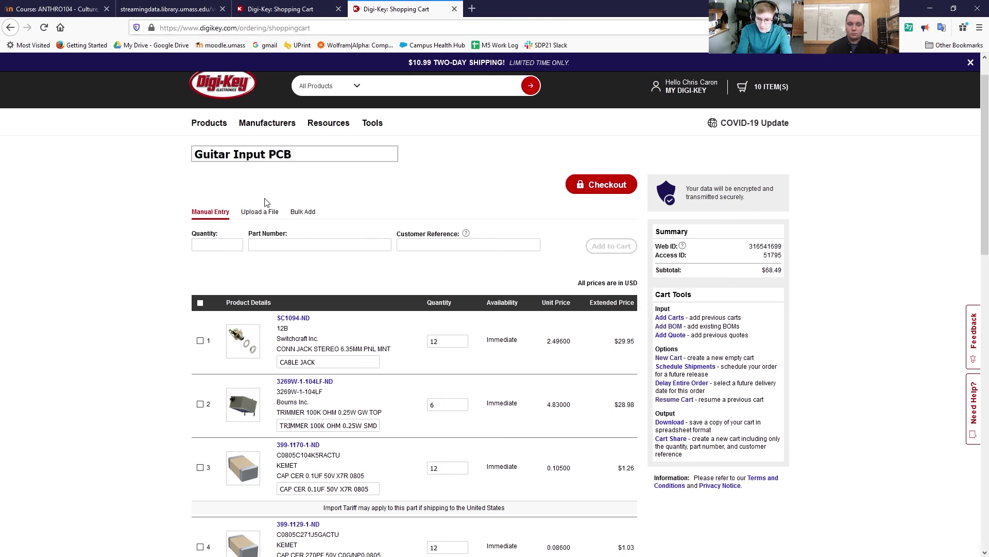
pyautogui.write(' Rev1')
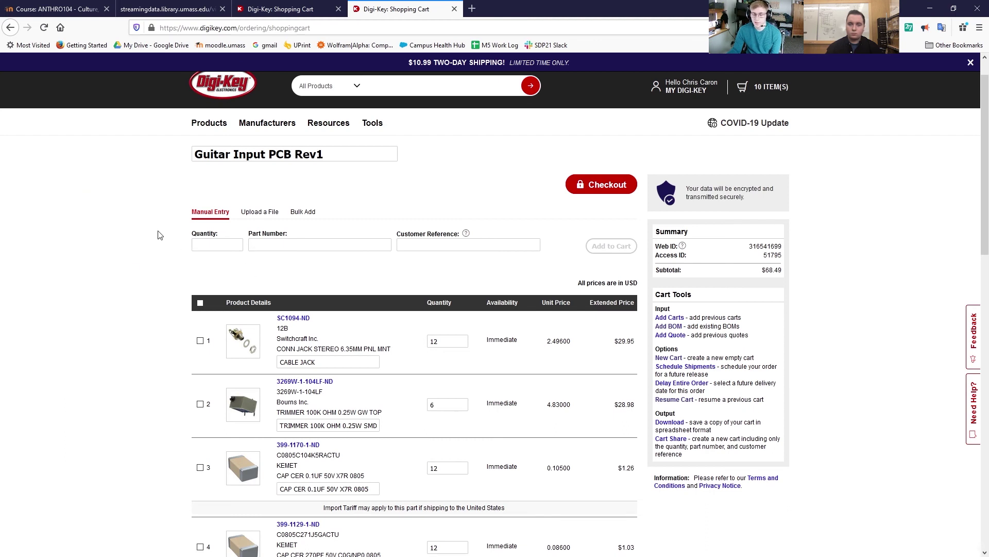
pyautogui.scroll(-3, 142, 228)
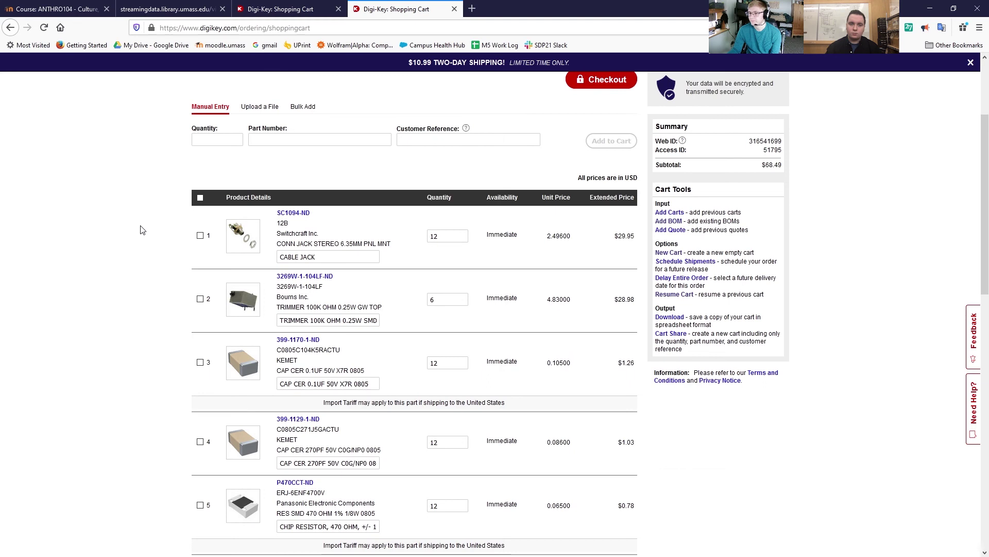
pyautogui.moveTo(983, 248); pyautogui.dragTo(987, 461)
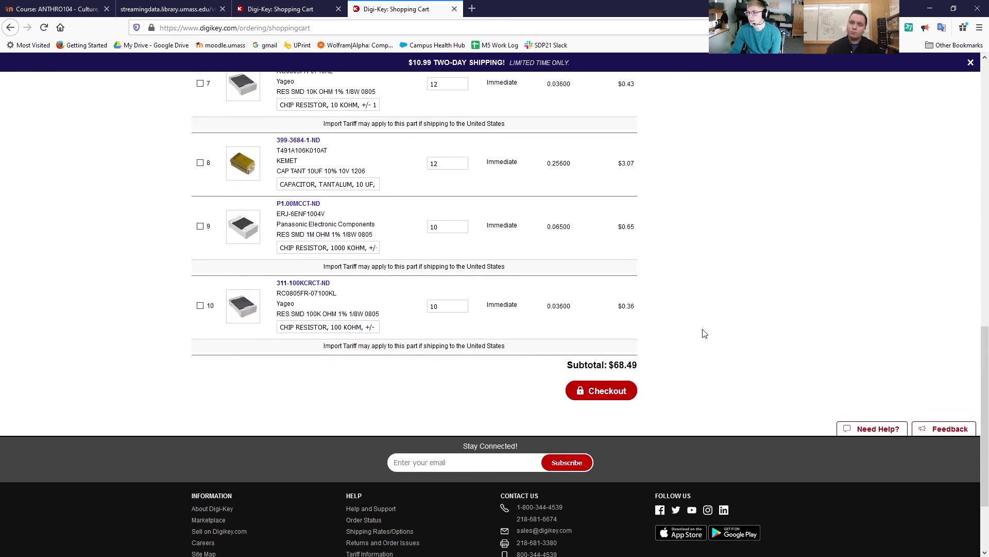
pyautogui.scroll(7, 645, 334)
pyautogui.scroll(3, 644, 333)
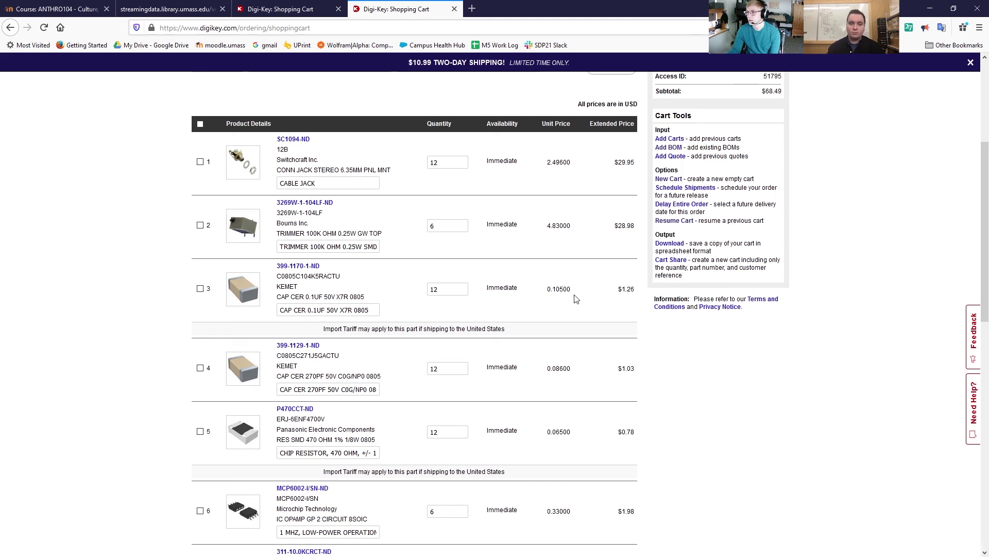
# Download the cart as a .csv file and save 2021-02-04T104921.csv to disk.
pyautogui.click(672, 243)
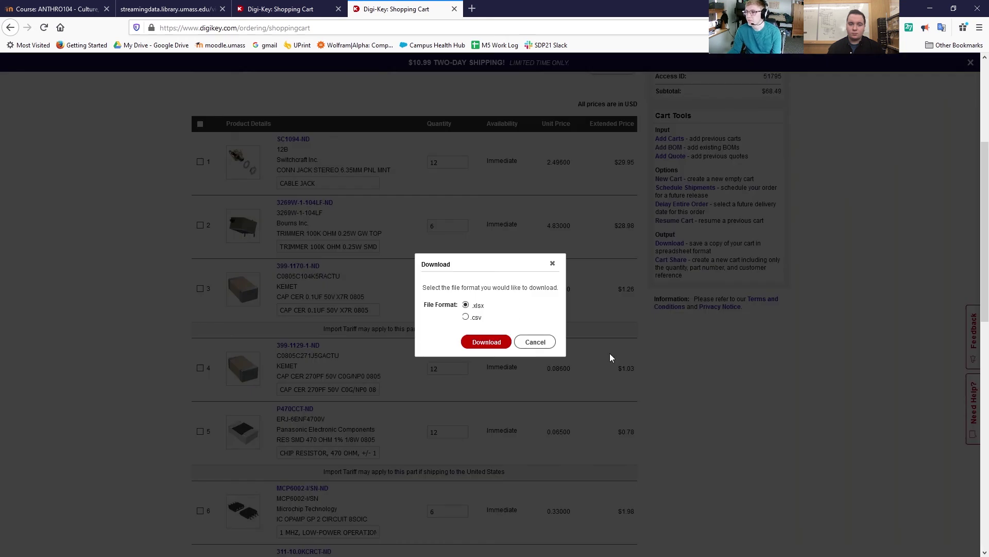
pyautogui.click(467, 317)
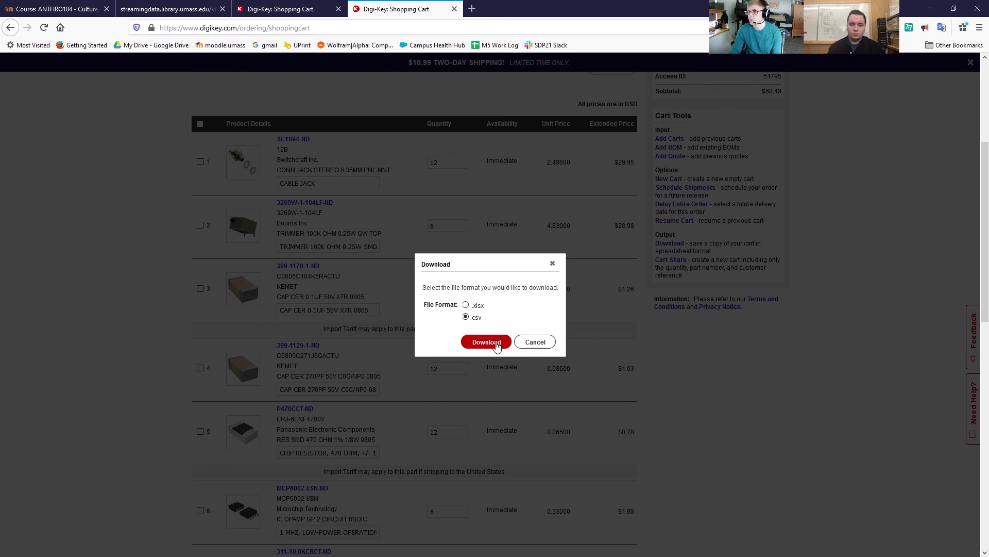
pyautogui.click(496, 343)
pyautogui.click(273, 228)
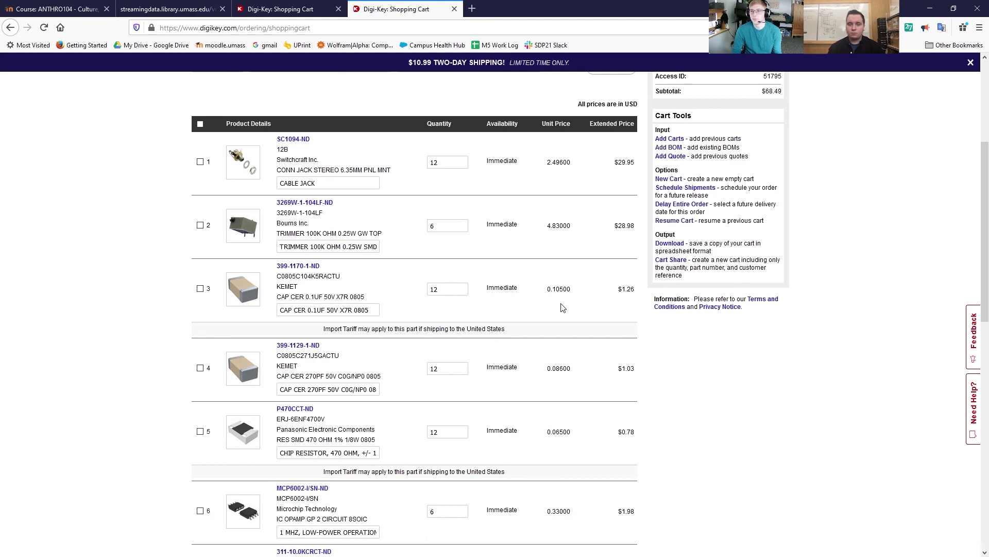
# Look over the cart items and close the two-day shipping promotion banner.
pyautogui.scroll(5, 907, 427)
pyautogui.moveTo(668, 123)
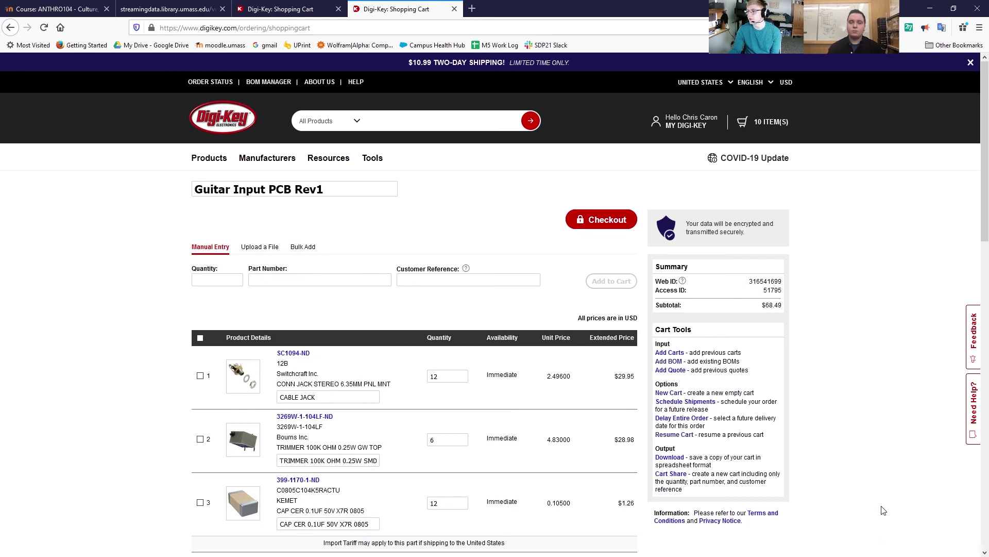
pyautogui.scroll(-3, 335, 350)
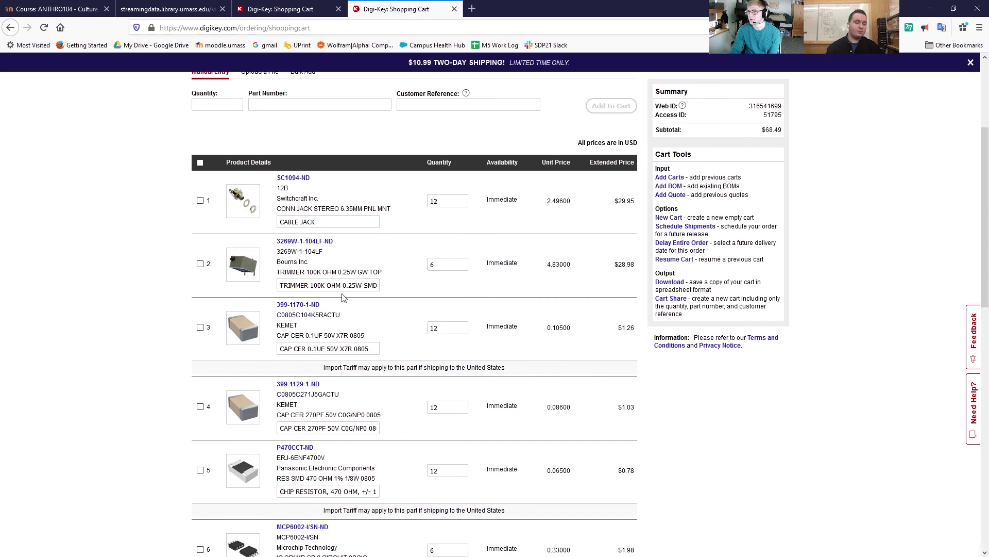
pyautogui.scroll(4, 373, 280)
pyautogui.scroll(-8, 703, 386)
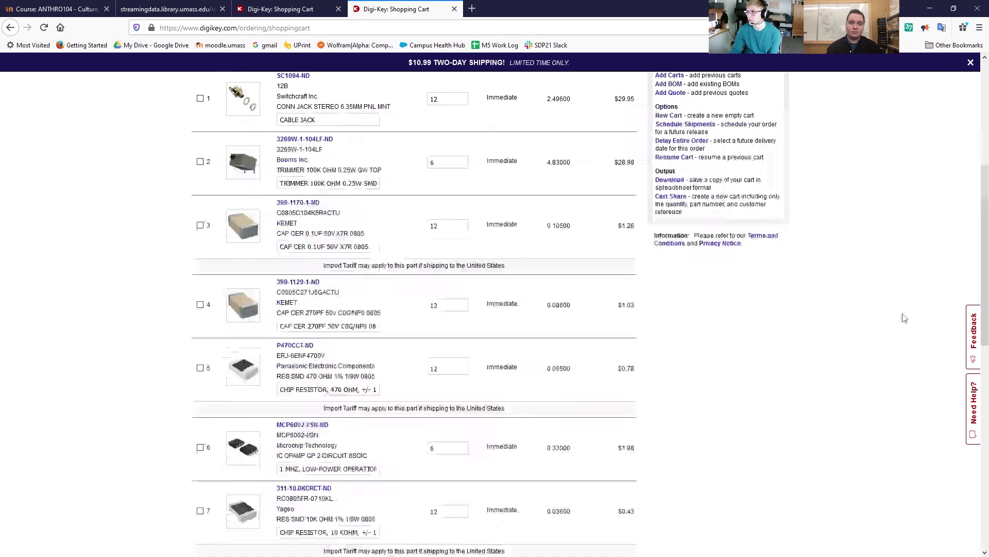
pyautogui.click(971, 62)
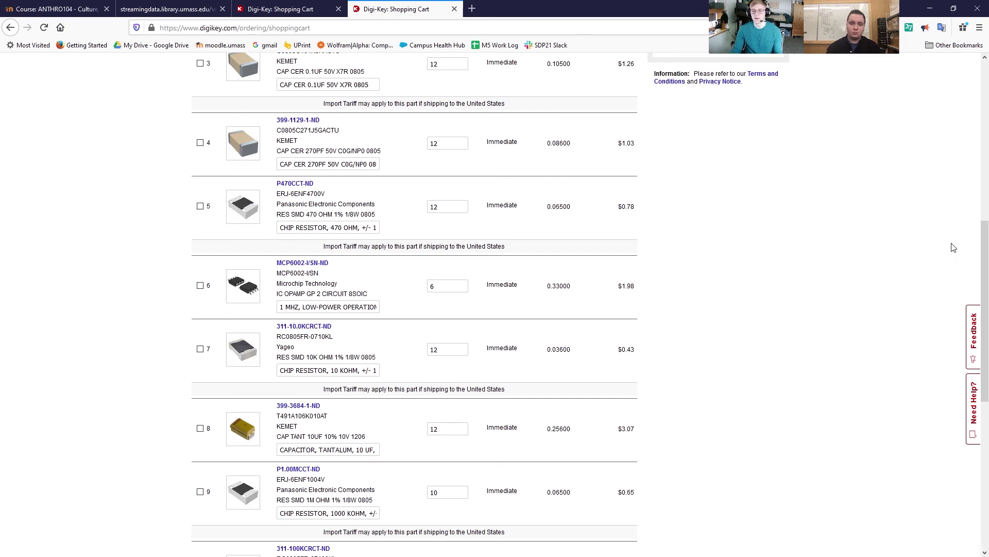
# Review the ten cart parts down to 311-100KCRCT-ND and the $68.49 total.
pyautogui.scroll(-3, 663, 238)
pyautogui.scroll(-2, 661, 243)
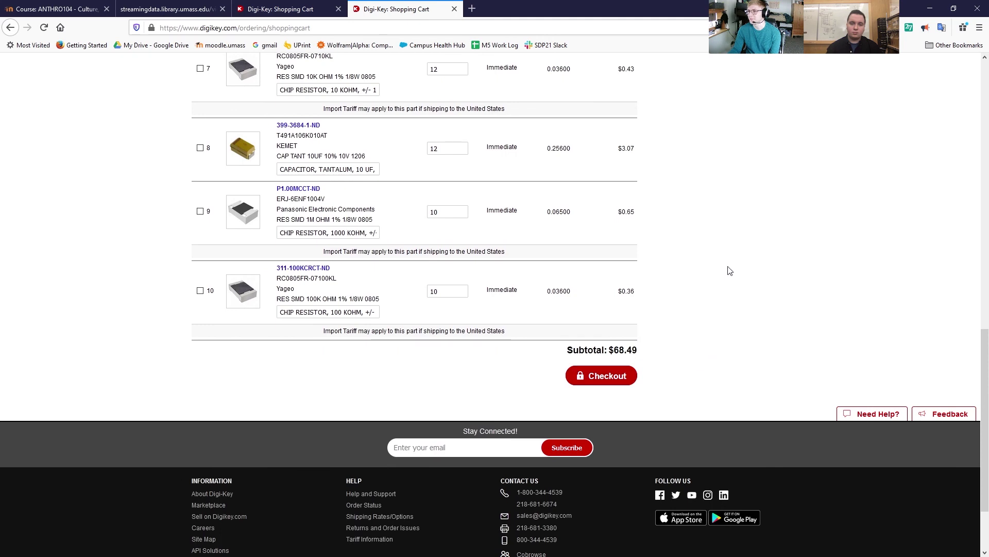
pyautogui.middleClick(711, 361)
pyautogui.scroll(15, 712, 328)
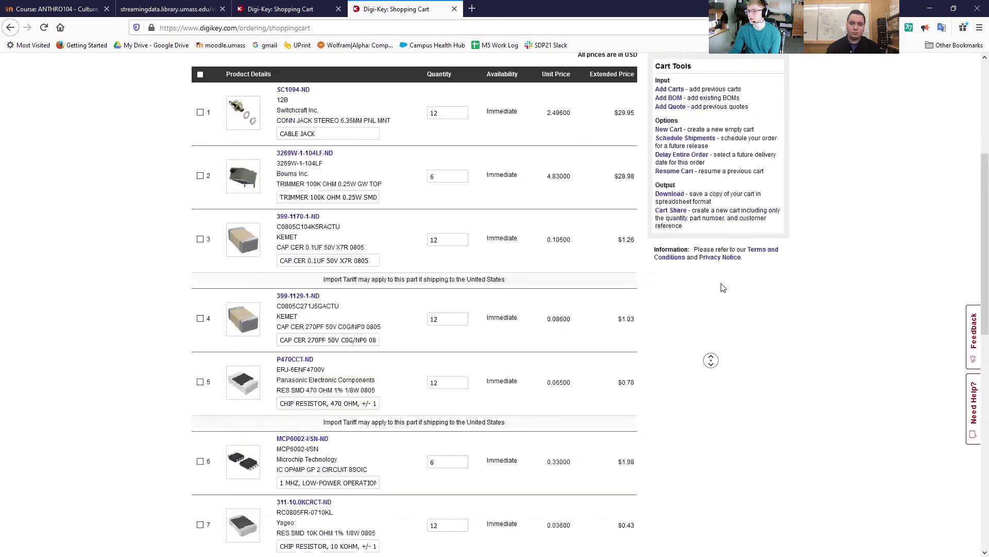